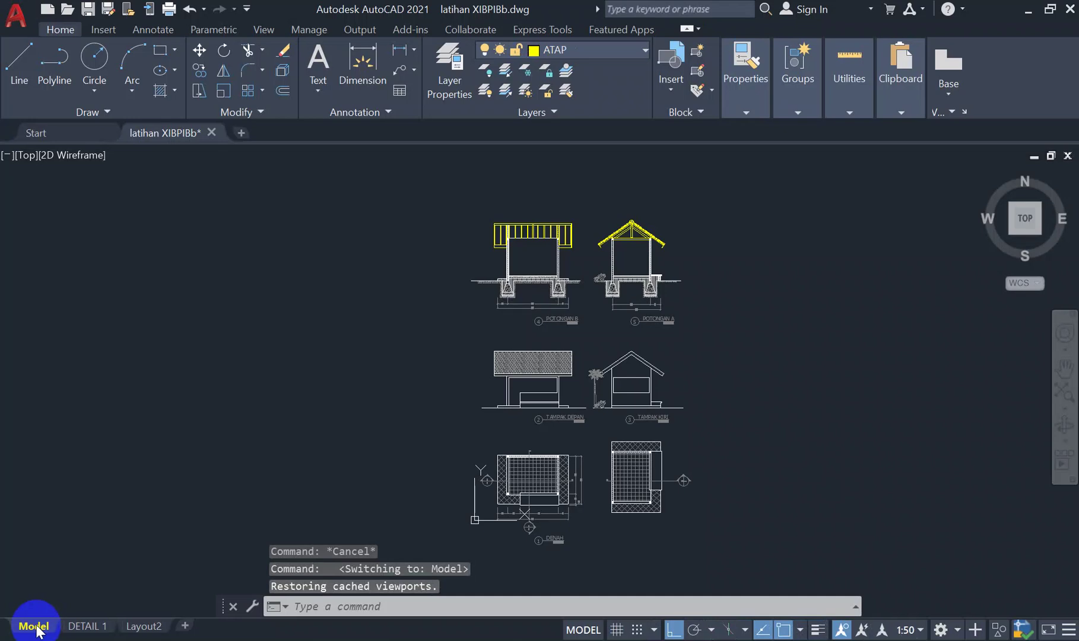
pyautogui.moveTo(766, 350); pyautogui.dragTo(602, 369, button='middle')
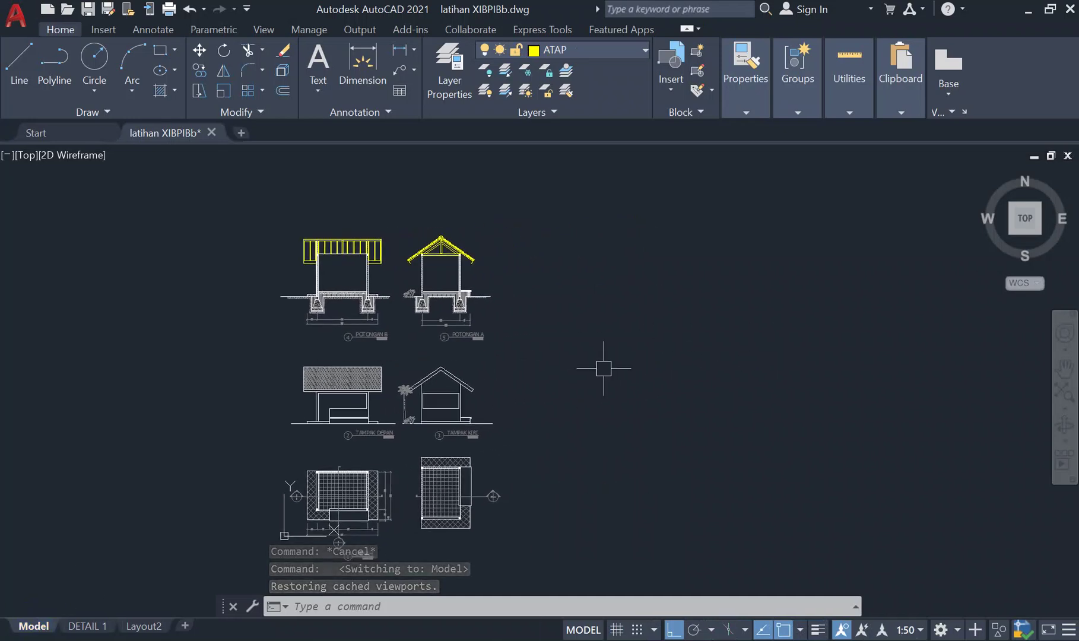
pyautogui.scroll(6, 604, 368)
pyautogui.moveTo(379, 364)
pyautogui.mouseDown(button='middle')
pyautogui.moveTo(368, 332)
pyautogui.moveTo(417, 261)
pyautogui.mouseUp(button='middle')
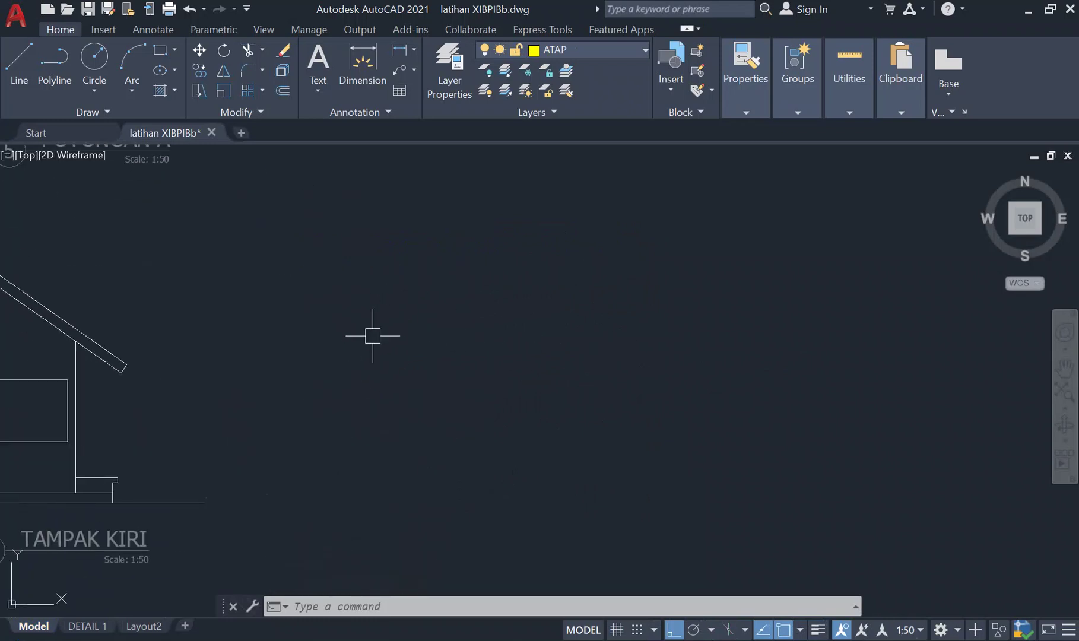
pyautogui.click(620, 52)
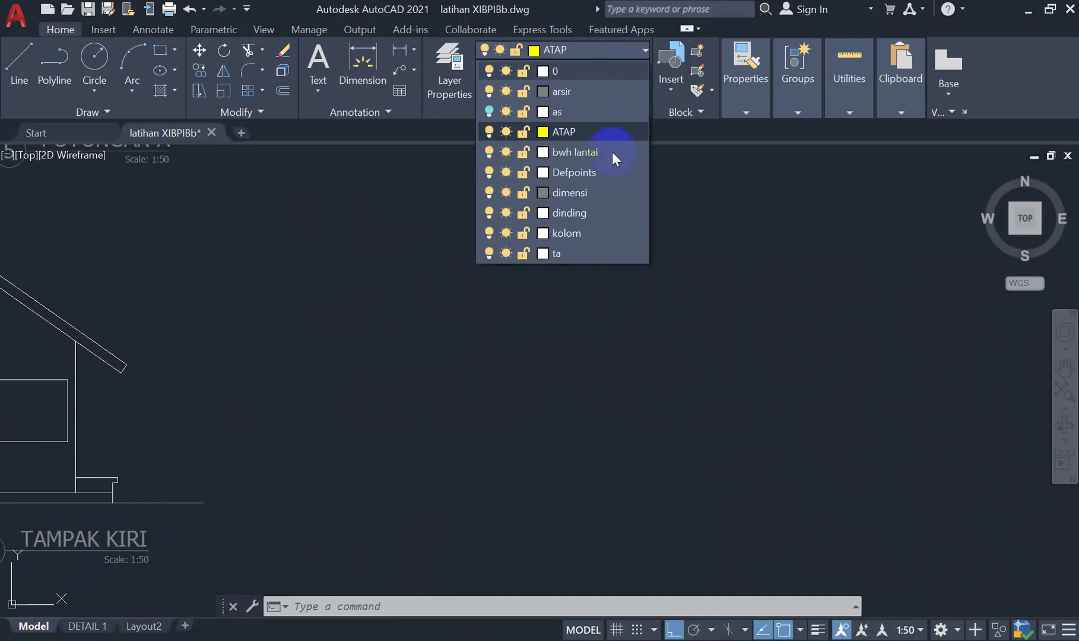
pyautogui.click(610, 53)
pyautogui.click(733, 354)
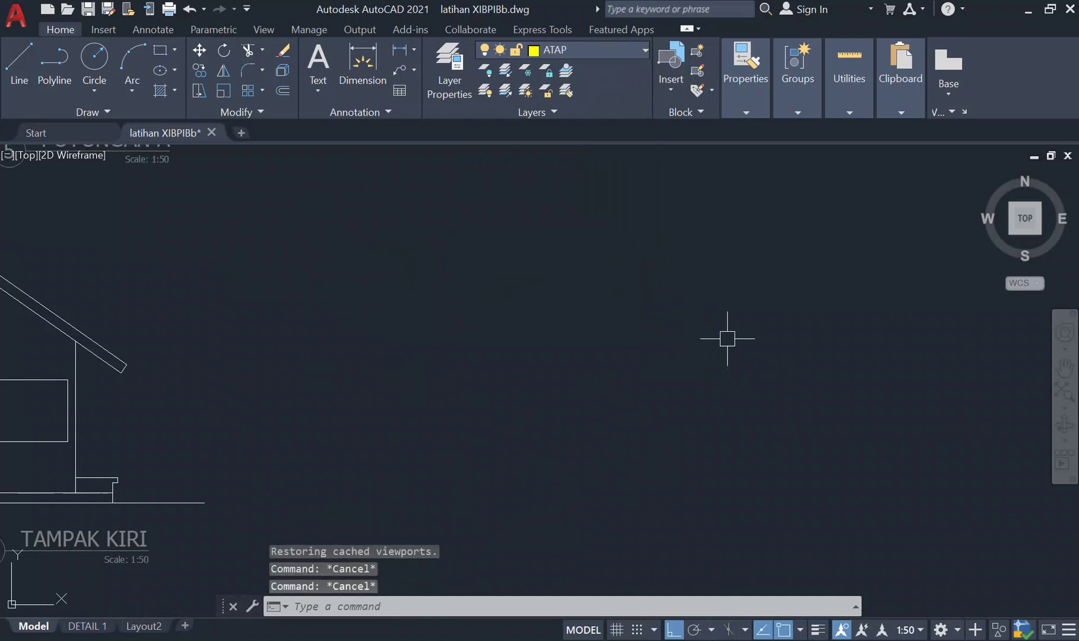
# Create a new layer named layout and make it the current layer
pyautogui.write('LA')
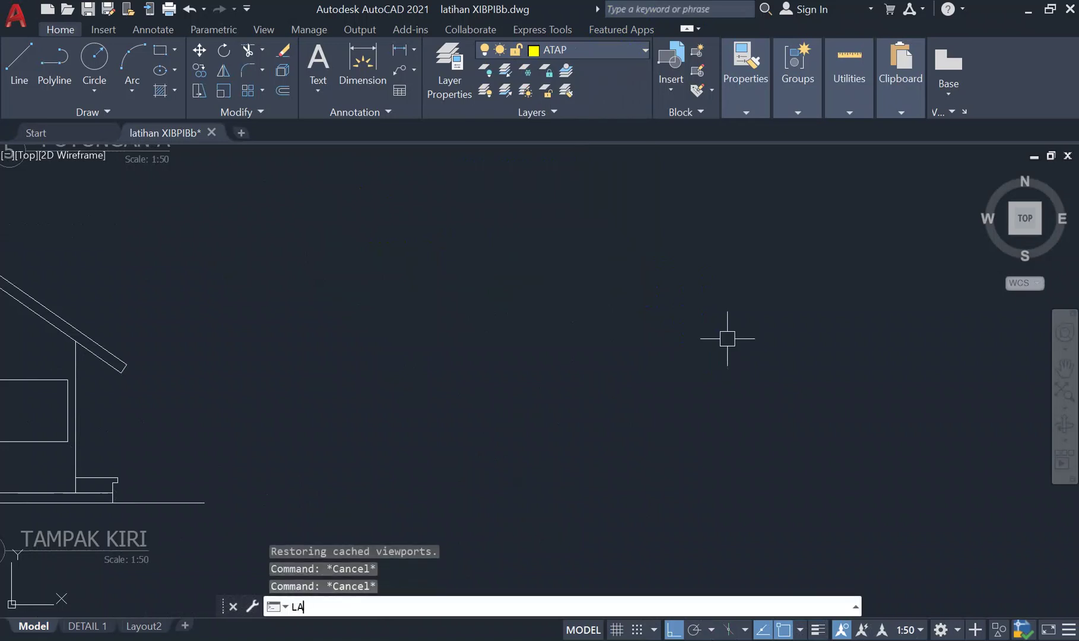
pyautogui.press('Return')
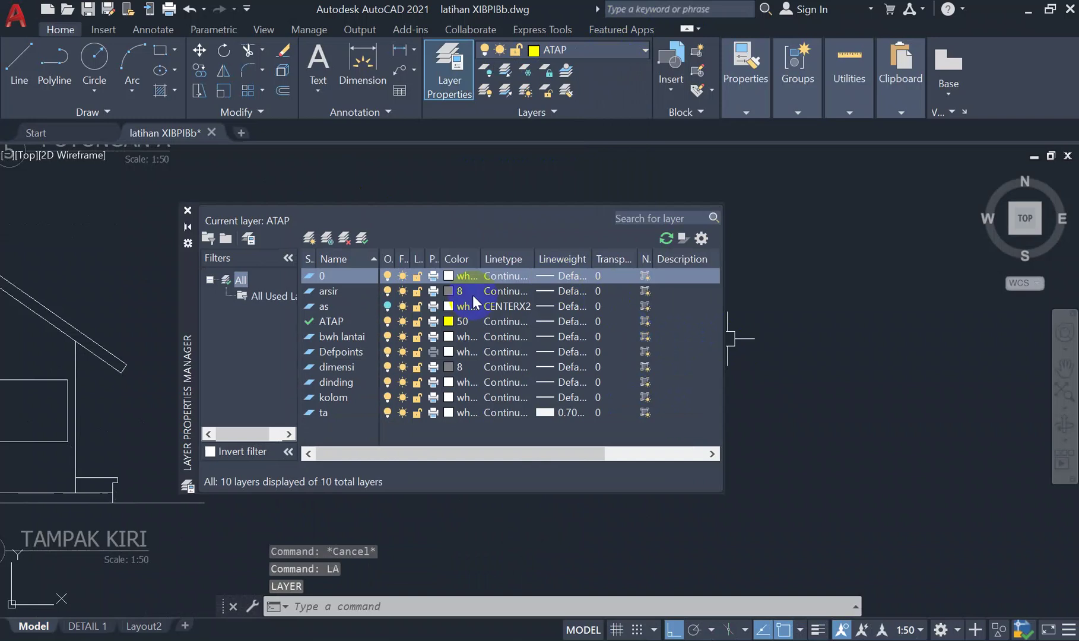
pyautogui.click(310, 240)
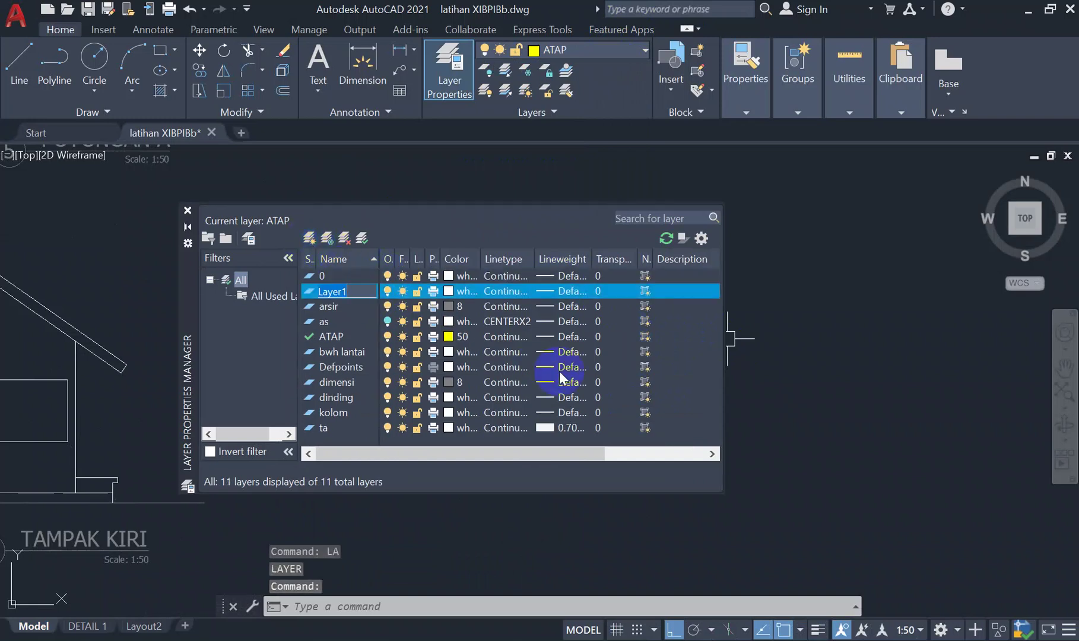
pyautogui.press('BackSpace')
pyautogui.write('layout')
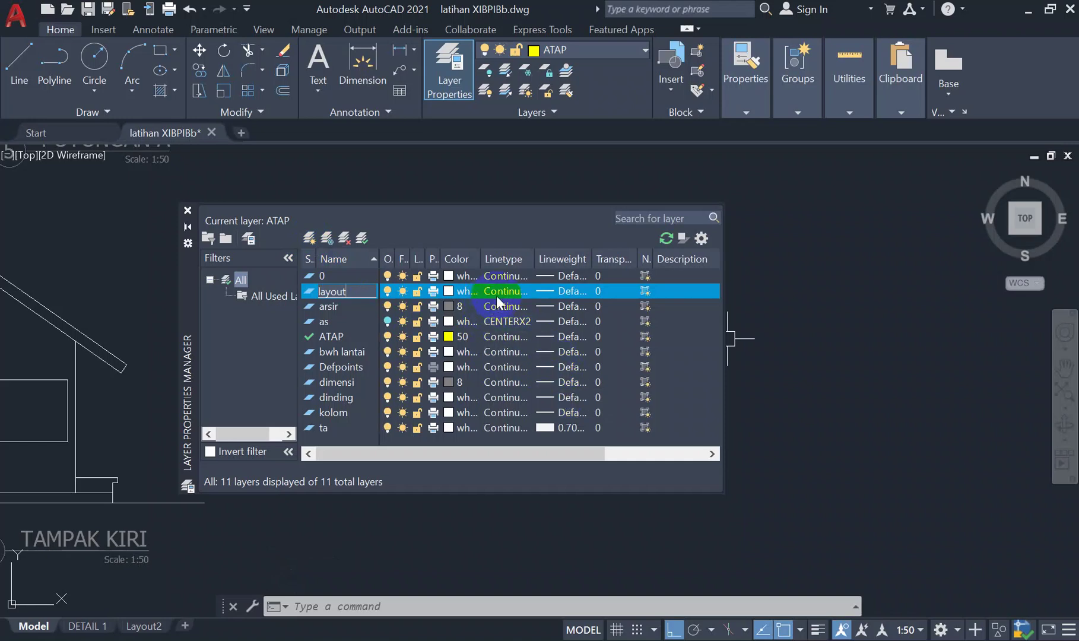
pyautogui.click(545, 297)
pyautogui.click(361, 238)
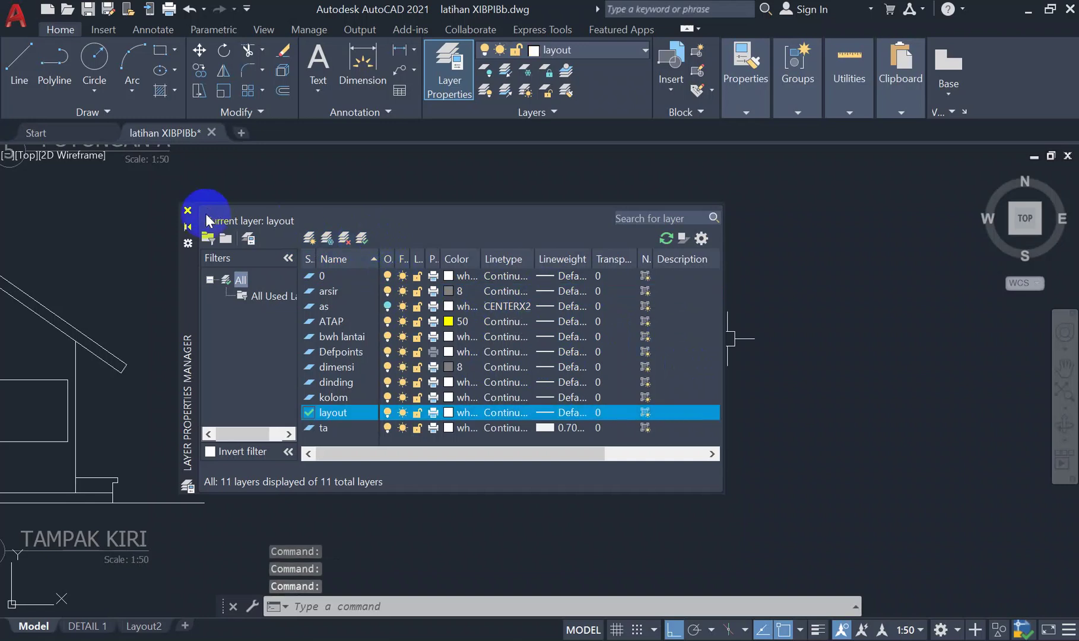
pyautogui.click(188, 210)
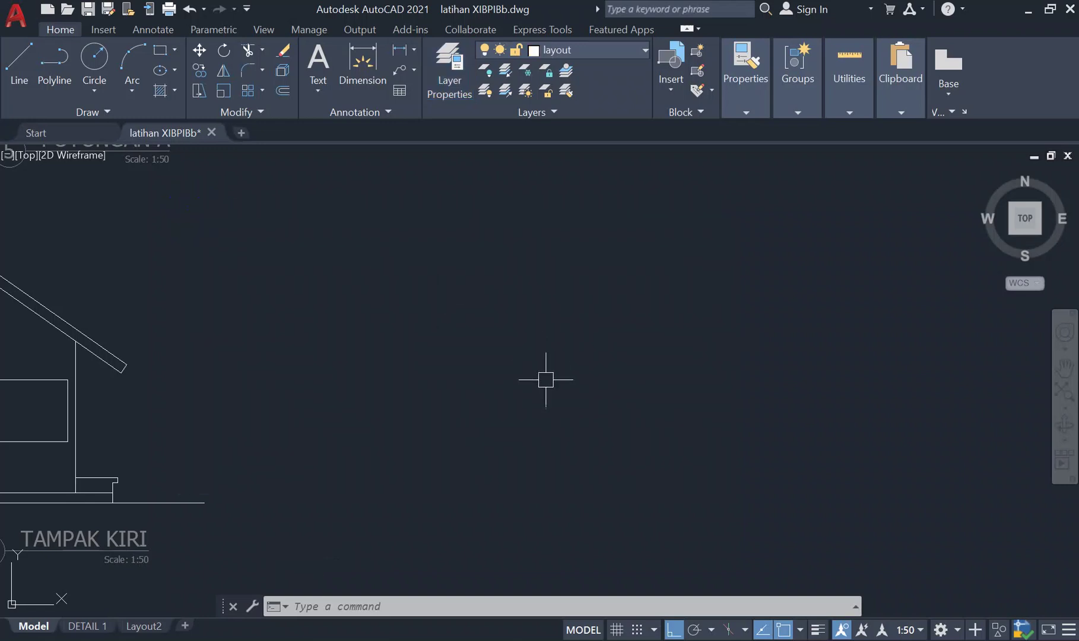
# Draw a landscape rectangle 297 units wide in the empty area beside the TAMPAK KIRI elevation
pyautogui.write('rec')
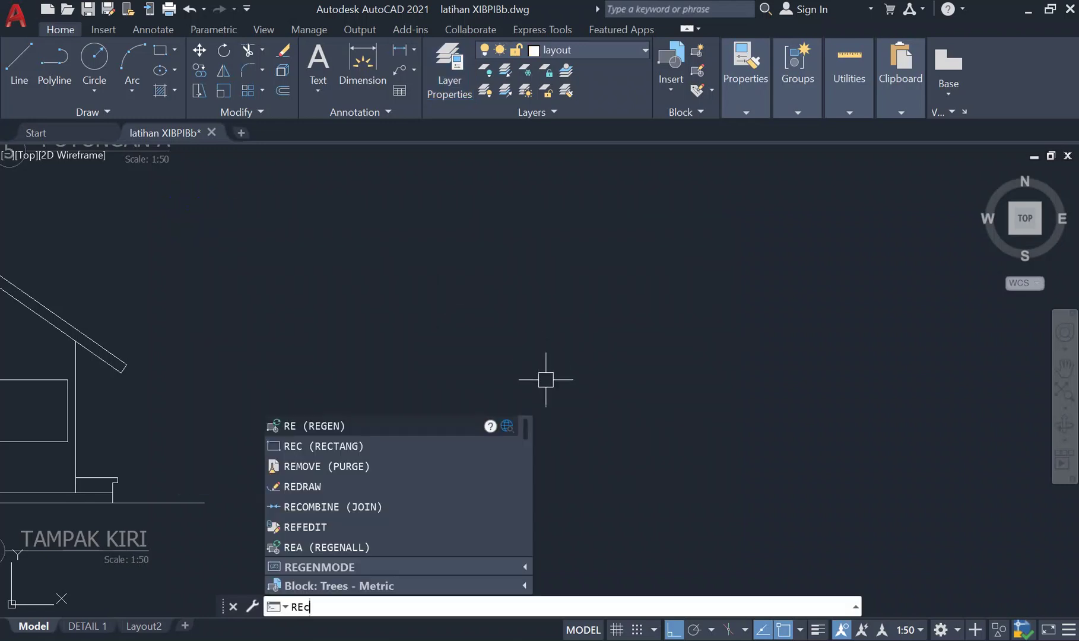
pyautogui.press('Return')
pyautogui.click(436, 351)
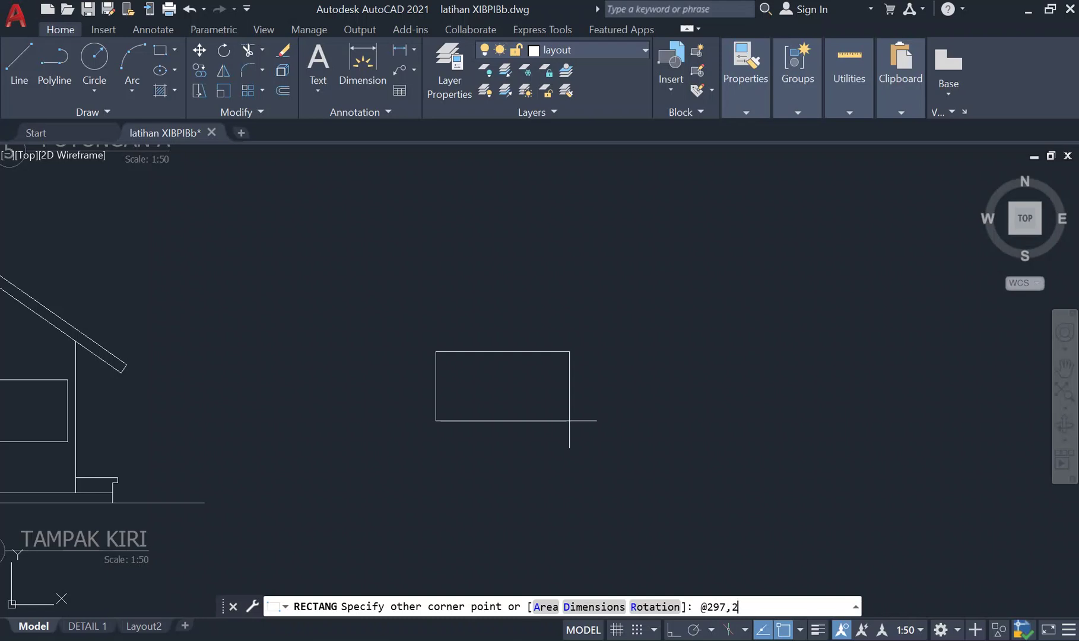
pyautogui.press('Return')
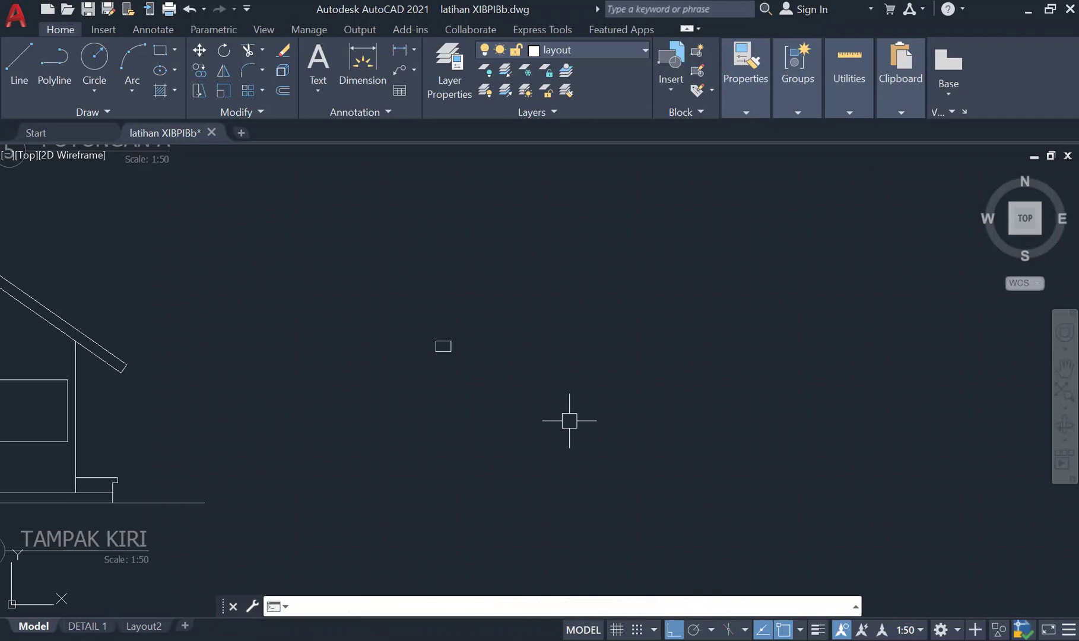
# Compare the size of the new rectangle with the house plans, elevations and sections
pyautogui.moveTo(428, 340); pyautogui.dragTo(559, 343, button='middle')
pyautogui.scroll(8, 563, 342)
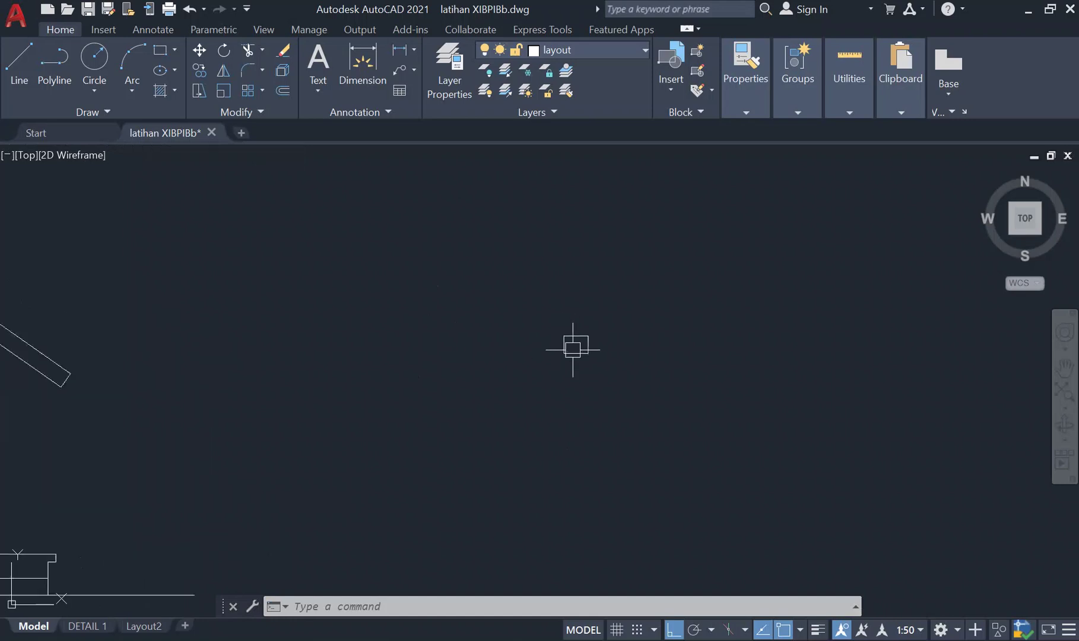
pyautogui.scroll(-8, 572, 350)
pyautogui.scroll(-1, 569, 367)
pyautogui.scroll(1, 370, 415)
pyautogui.scroll(-4, 370, 414)
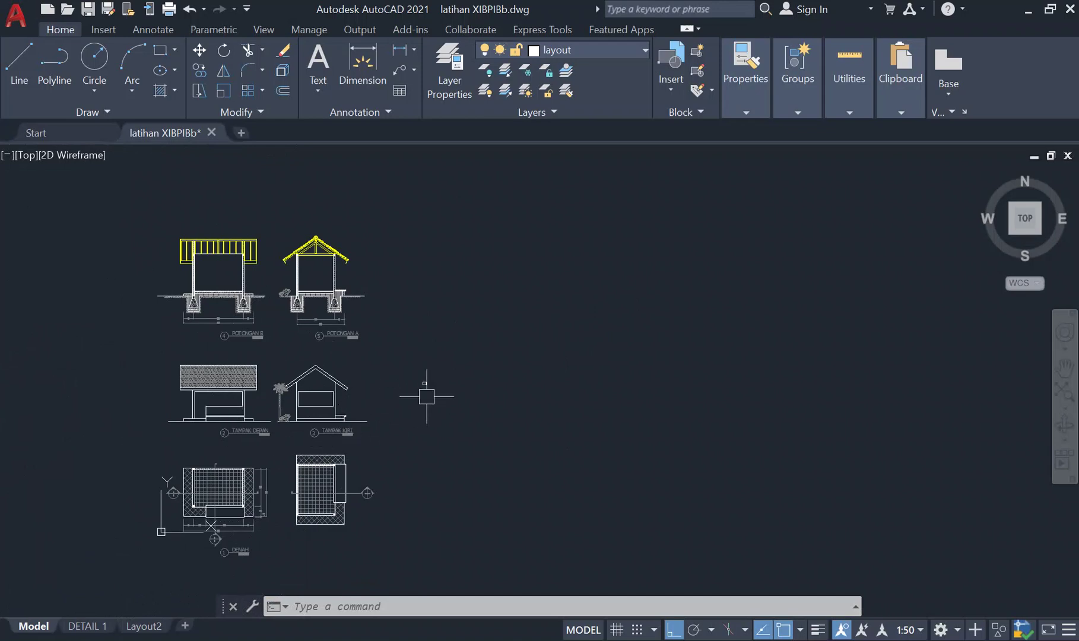
# Offset the rectangle 5 units inward to form an inner frame
pyautogui.scroll(6, 426, 385)
pyautogui.moveTo(402, 382); pyautogui.dragTo(634, 455, button='middle')
pyautogui.scroll(6, 642, 452)
pyautogui.moveTo(703, 354); pyautogui.dragTo(688, 469, button='middle')
pyautogui.scroll(4, 626, 377)
pyautogui.scroll(2, 366, 513)
pyautogui.moveTo(771, 381); pyautogui.dragTo(739, 321, button='middle')
pyautogui.scroll(-2, 740, 324)
pyautogui.write('o')
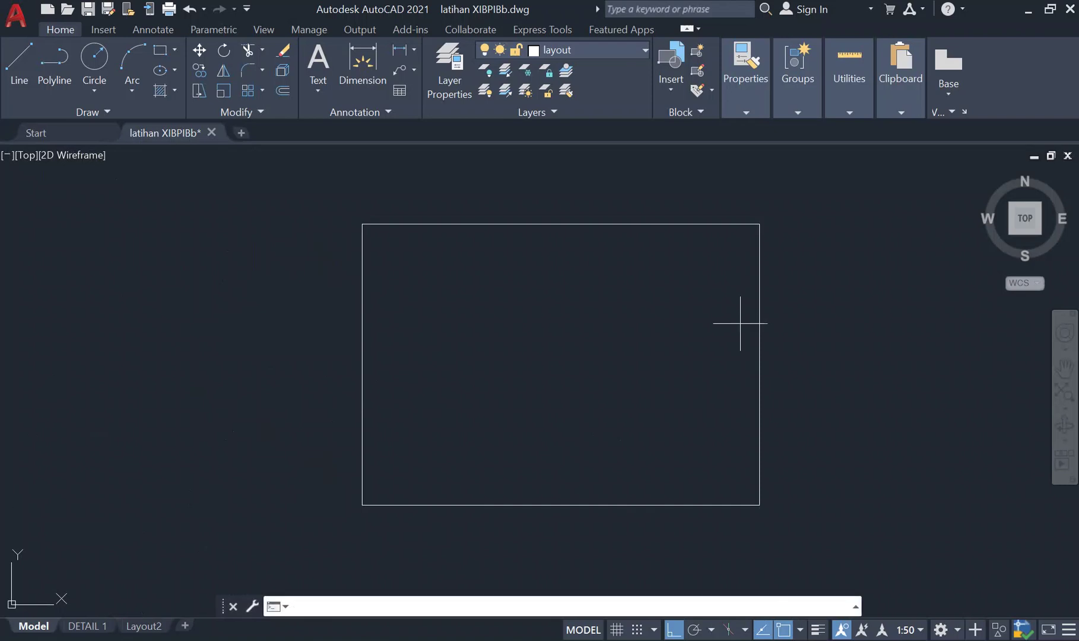
pyautogui.press('Return')
pyautogui.write('5')
pyautogui.press('Return')
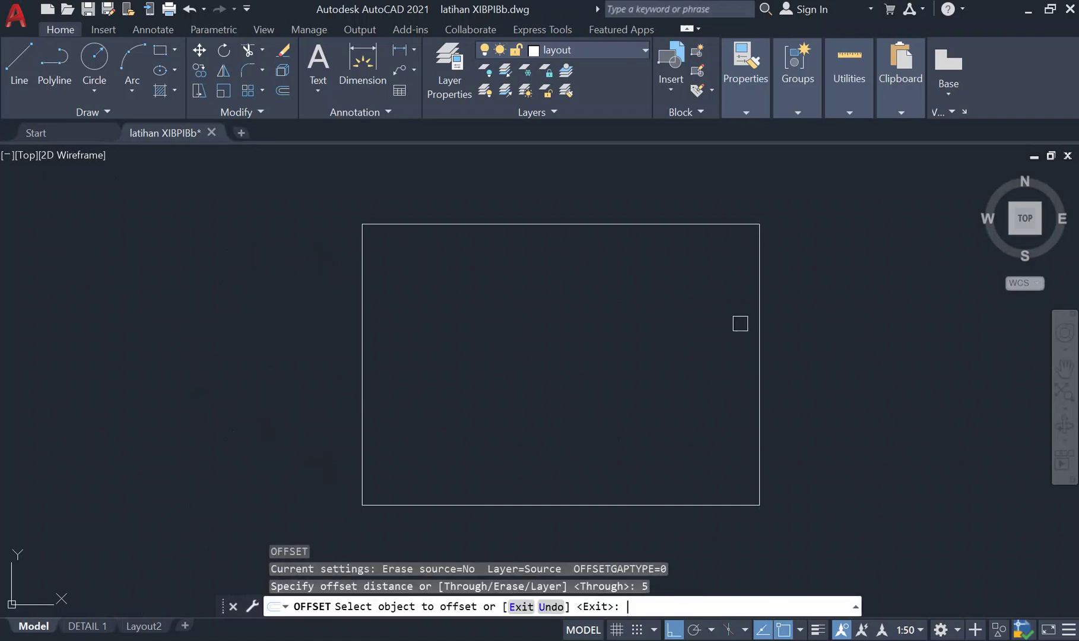
pyautogui.click(710, 226)
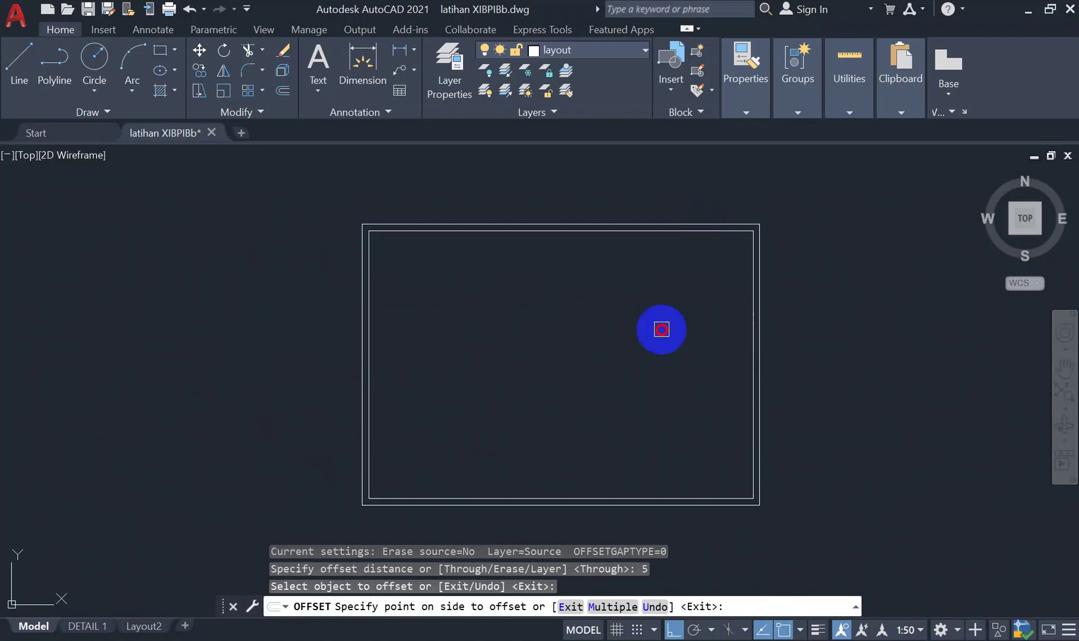
pyautogui.click(633, 356)
pyautogui.press('Return')
# Stretch the inner frame's left side 15 units to the right to widen the left margin
pyautogui.scroll(2, 365, 383)
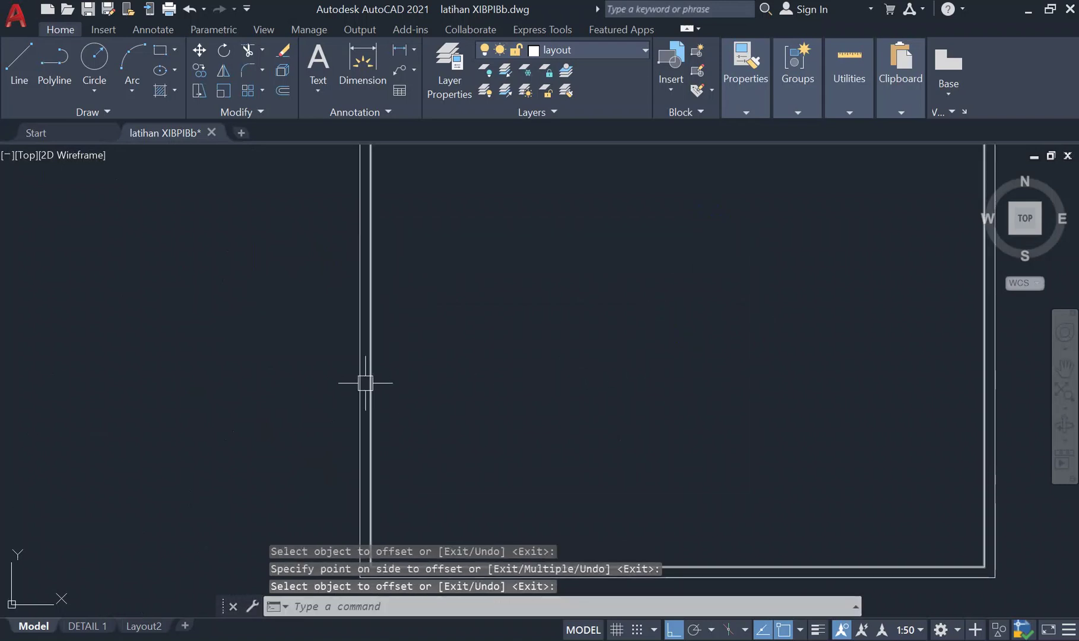
pyautogui.scroll(-2, 370, 384)
pyautogui.click(371, 380)
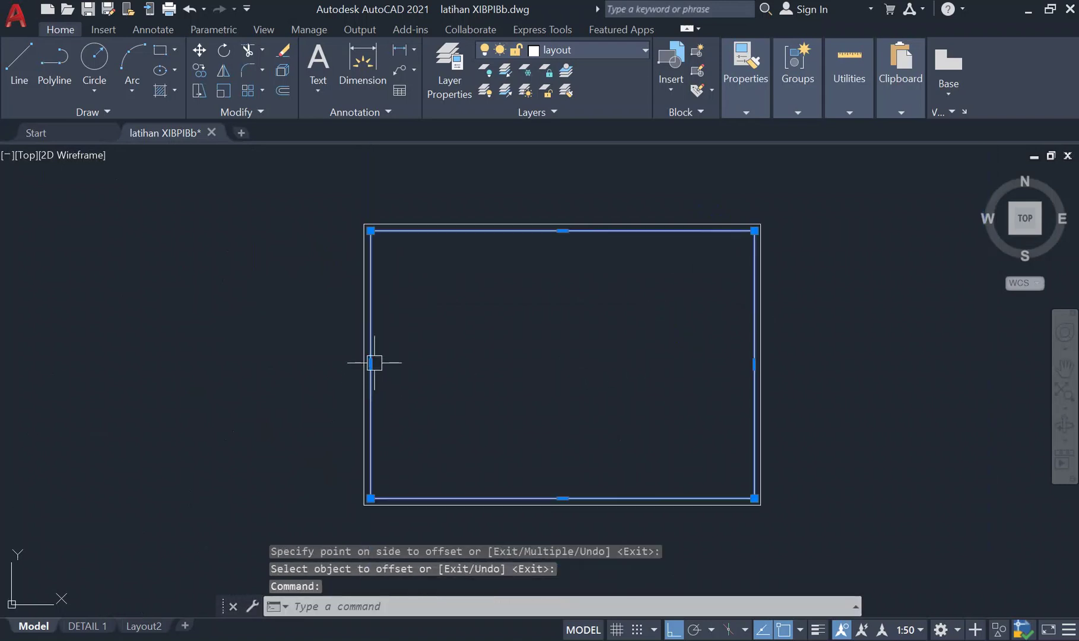
pyautogui.click(371, 363)
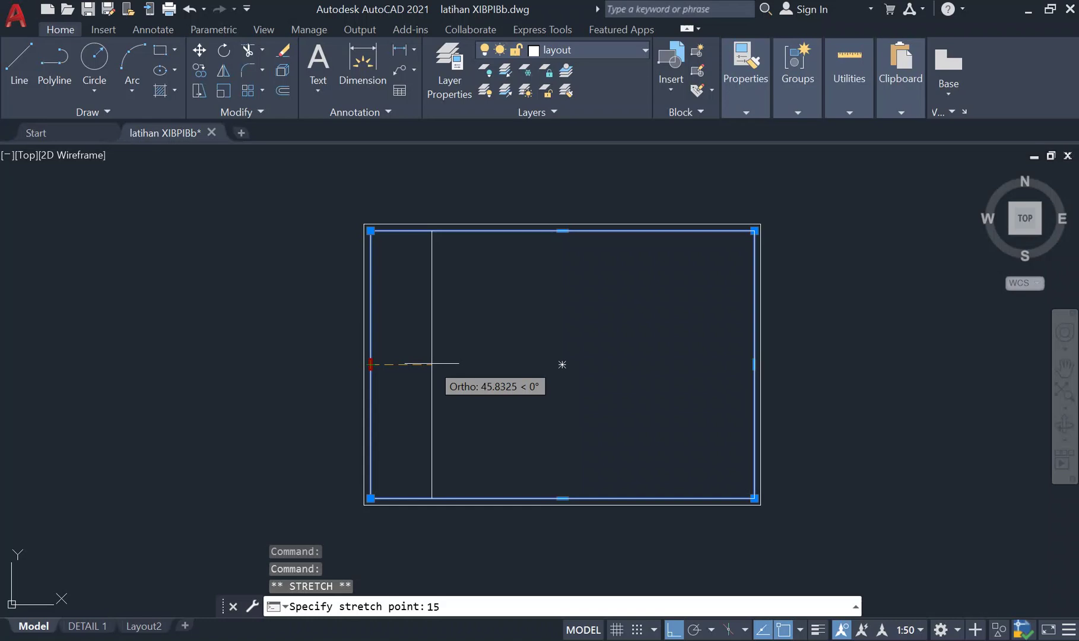
pyautogui.press('Return')
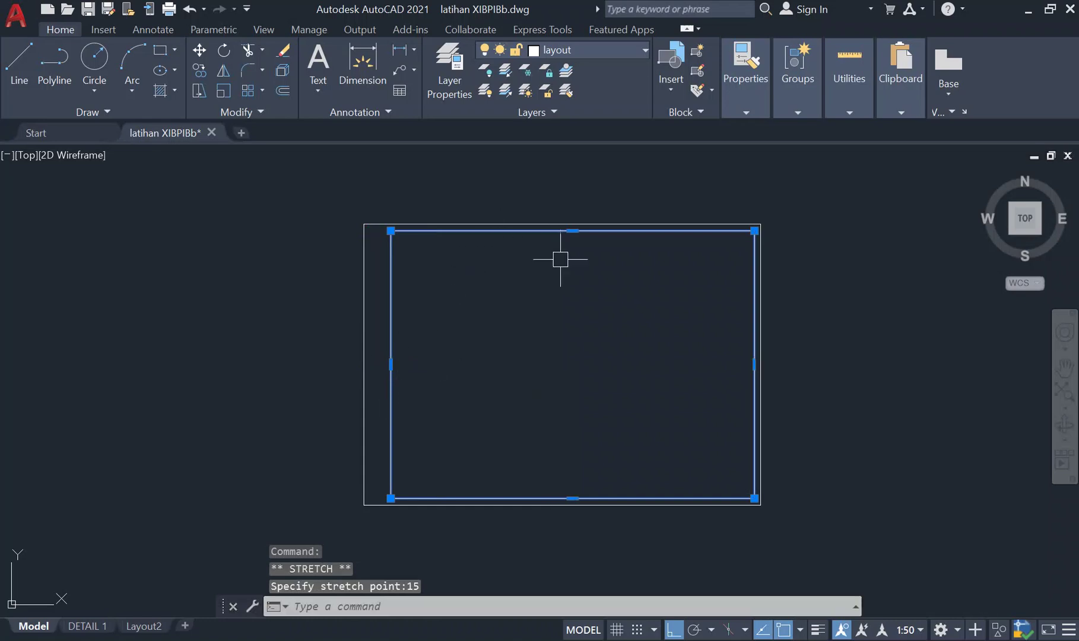
pyautogui.press('Escape')
# Set the inner frame's lineweight to 0.60 mm
pyautogui.moveTo(676, 422)
pyautogui.mouseDown(button='middle')
pyautogui.moveTo(706, 385)
pyautogui.moveTo(706, 400)
pyautogui.mouseUp(button='middle')
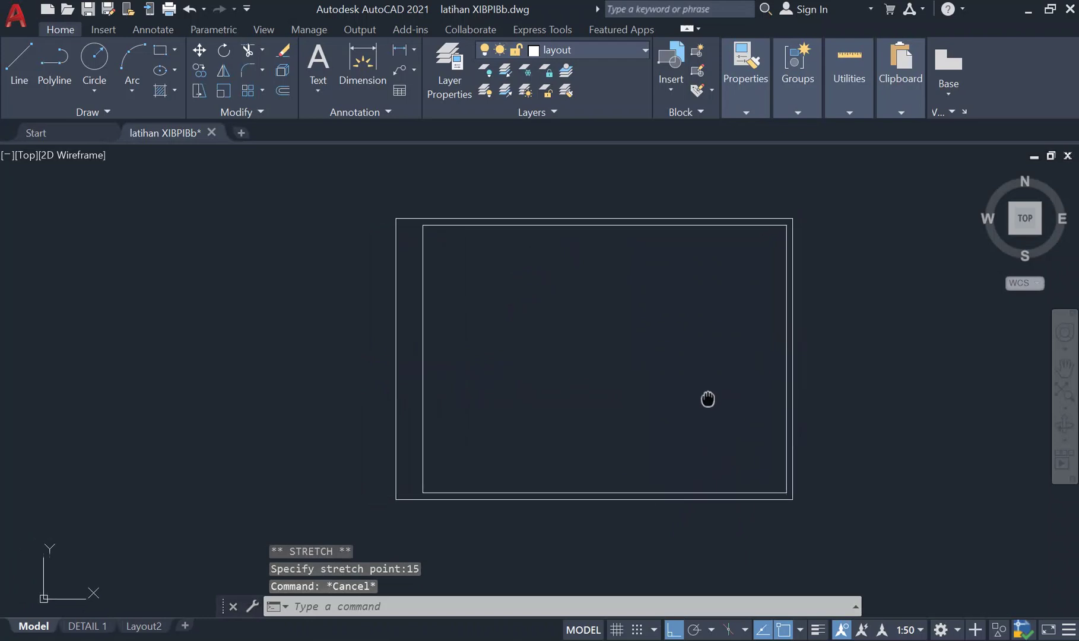
pyautogui.click(653, 230)
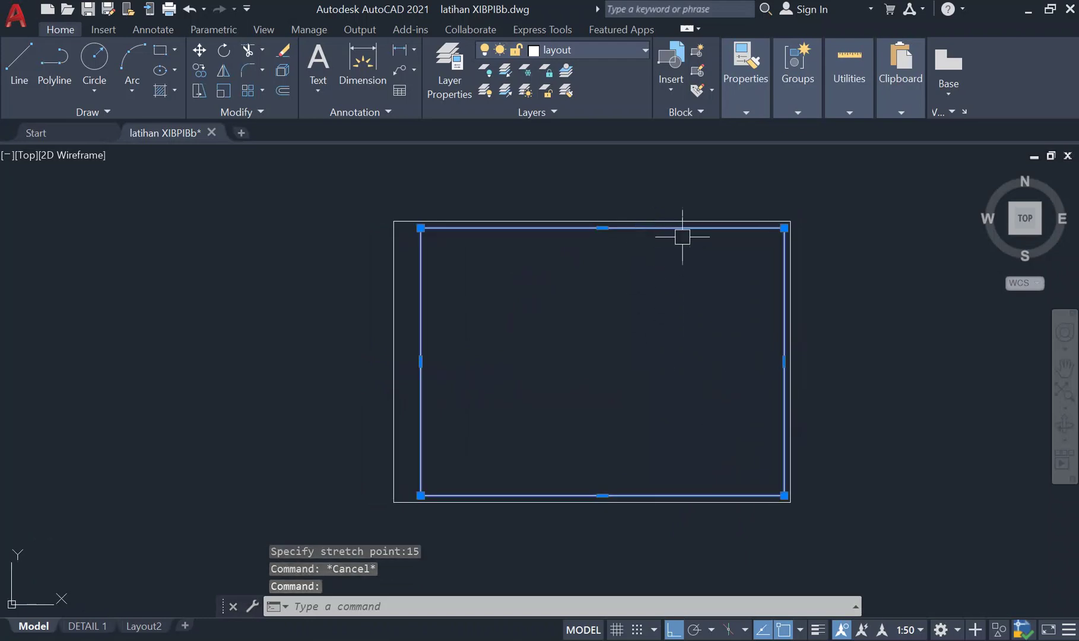
pyautogui.click(746, 111)
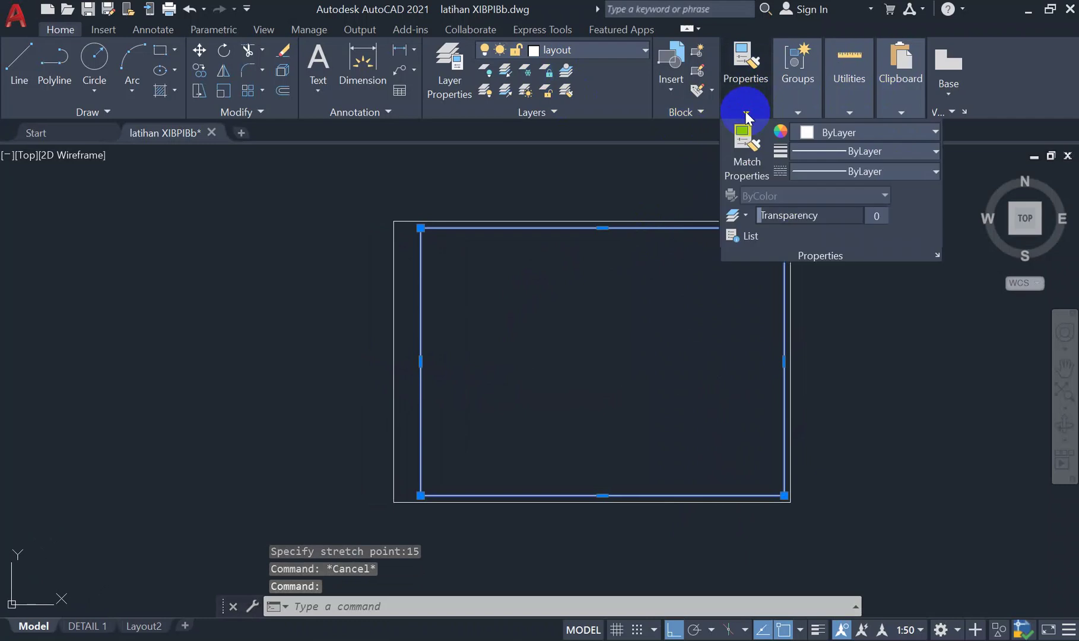
pyautogui.click(872, 151)
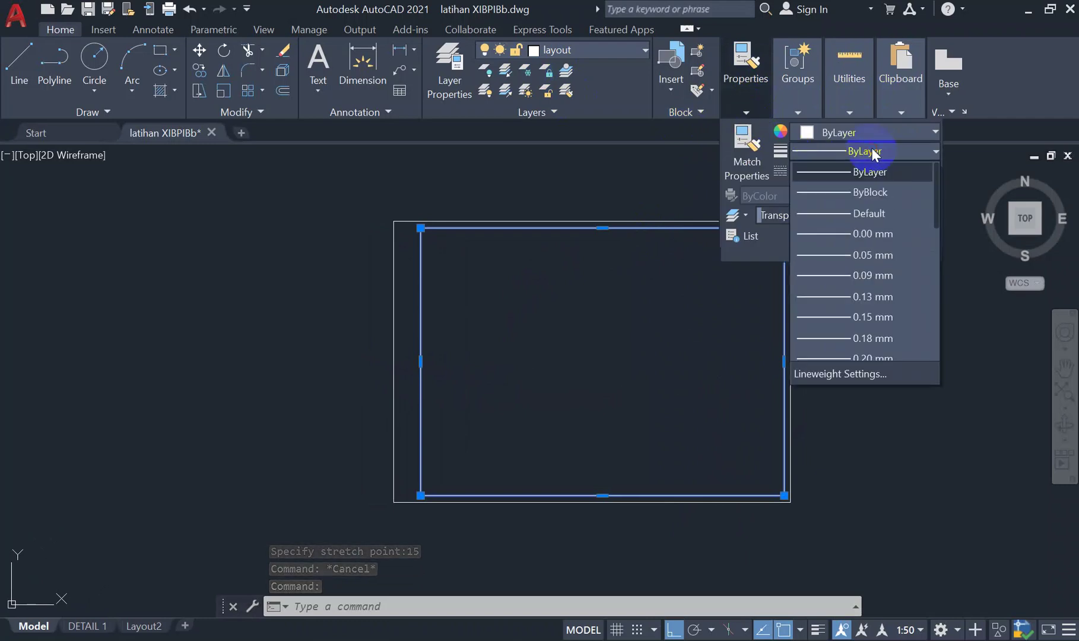
pyautogui.scroll(-5, 869, 317)
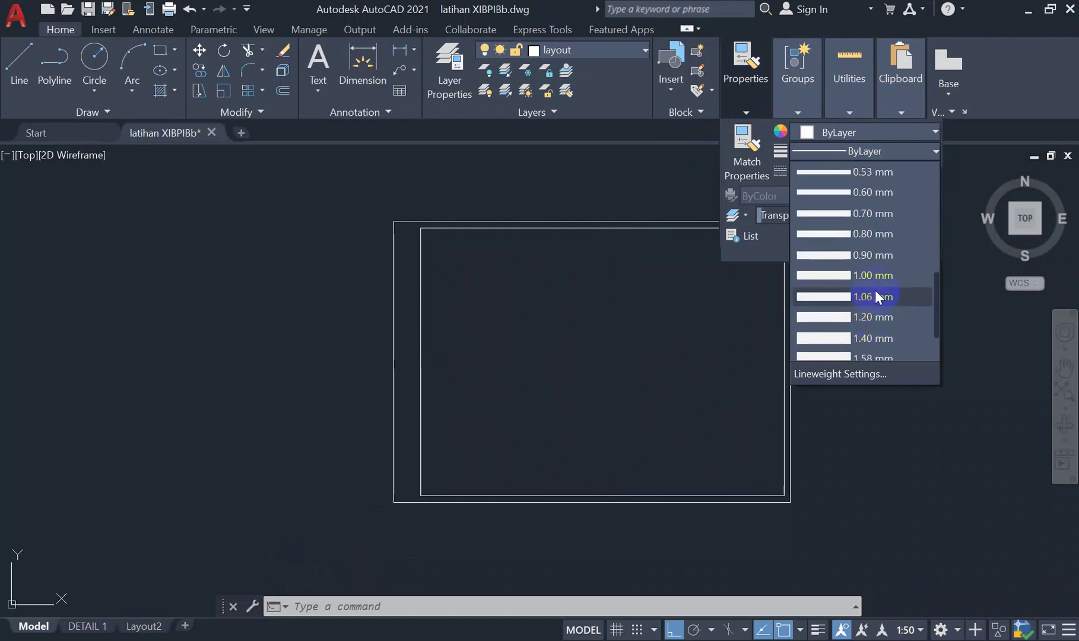
pyautogui.click(882, 194)
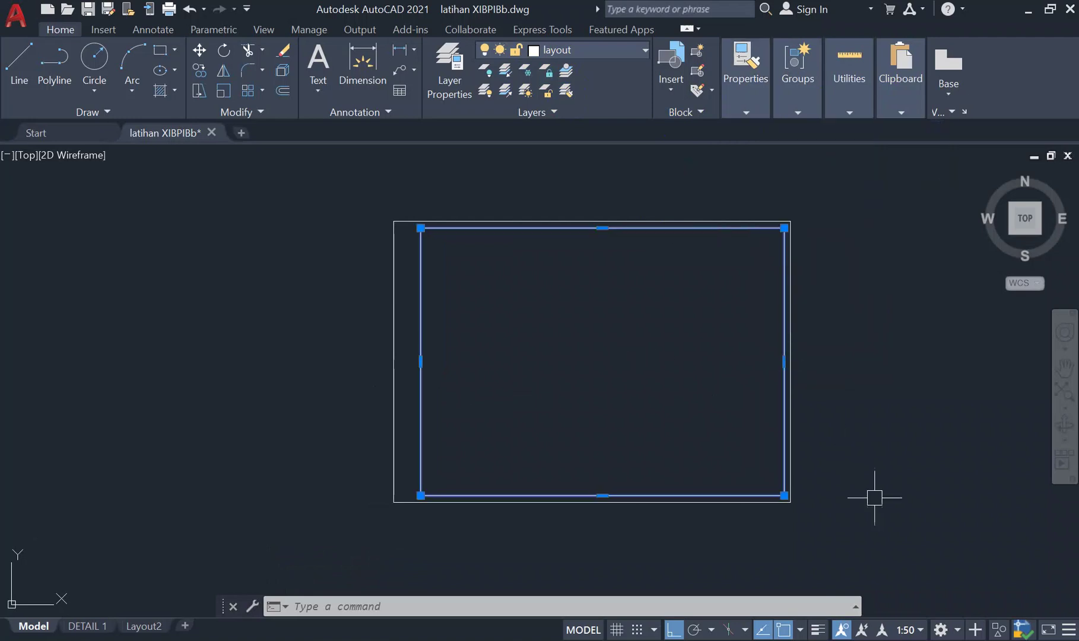
# Show lineweights to inspect the inner frame's thickness, and switch the lineweight display back off
pyautogui.click(818, 631)
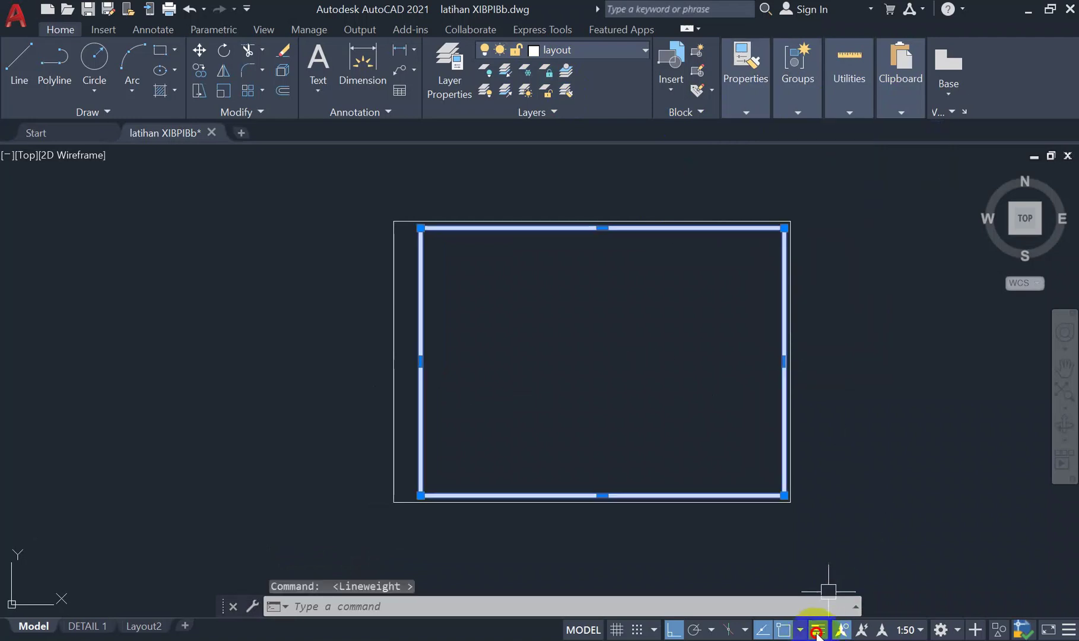
pyautogui.scroll(4, 741, 497)
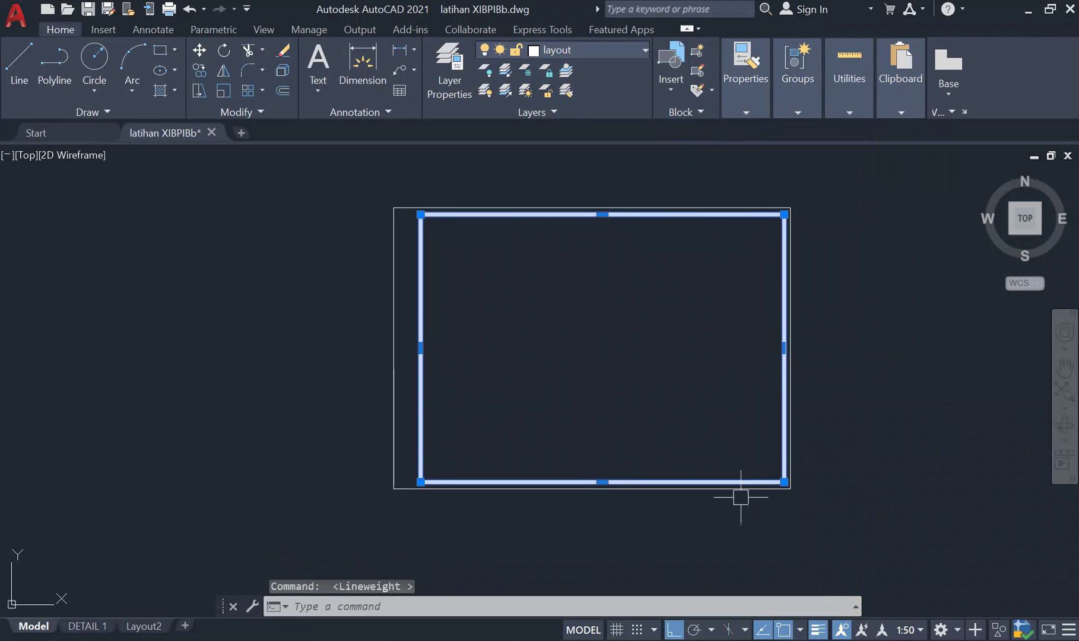
pyautogui.press('Escape')
pyautogui.scroll(-3, 848, 474)
pyautogui.scroll(3, 861, 473)
pyautogui.moveTo(861, 473); pyautogui.dragTo(923, 448, button='middle')
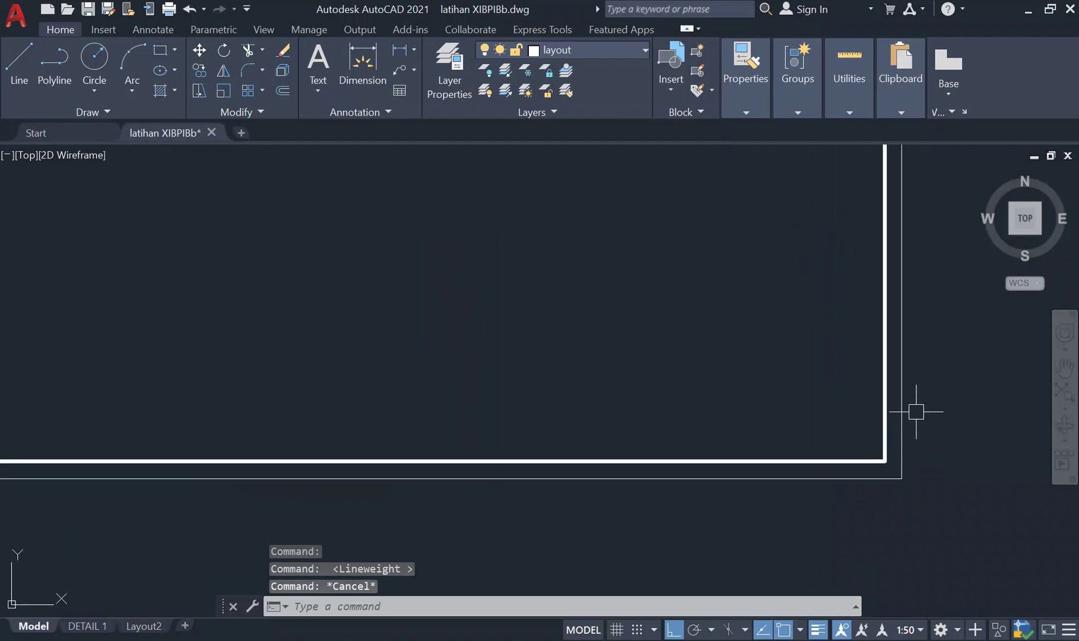
pyautogui.scroll(-2, 820, 470)
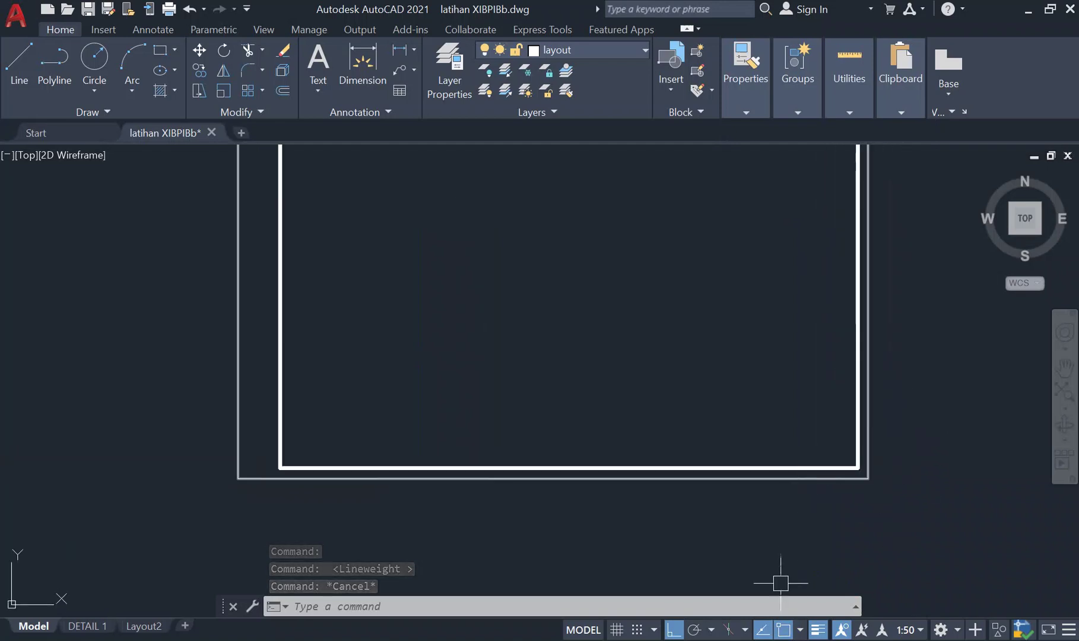
pyautogui.click(819, 631)
pyautogui.scroll(-3, 760, 391)
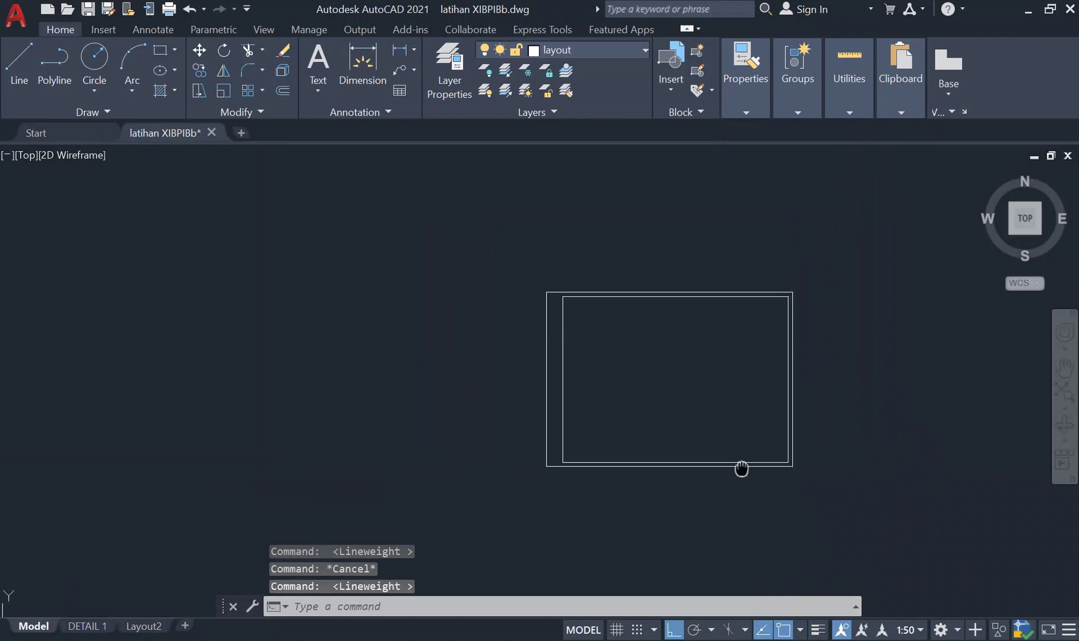
pyautogui.scroll(1, 755, 318)
pyautogui.moveTo(755, 318); pyautogui.dragTo(715, 332, button='middle')
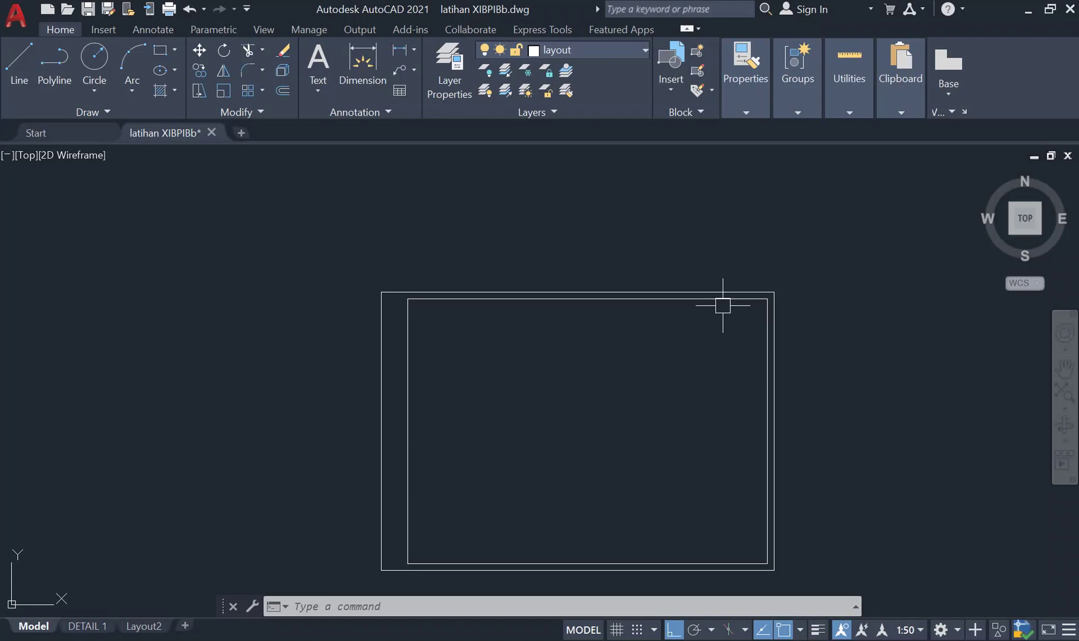
pyautogui.moveTo(724, 363)
pyautogui.mouseDown(button='middle')
pyautogui.moveTo(674, 265)
pyautogui.moveTo(688, 301)
pyautogui.mouseUp(button='middle')
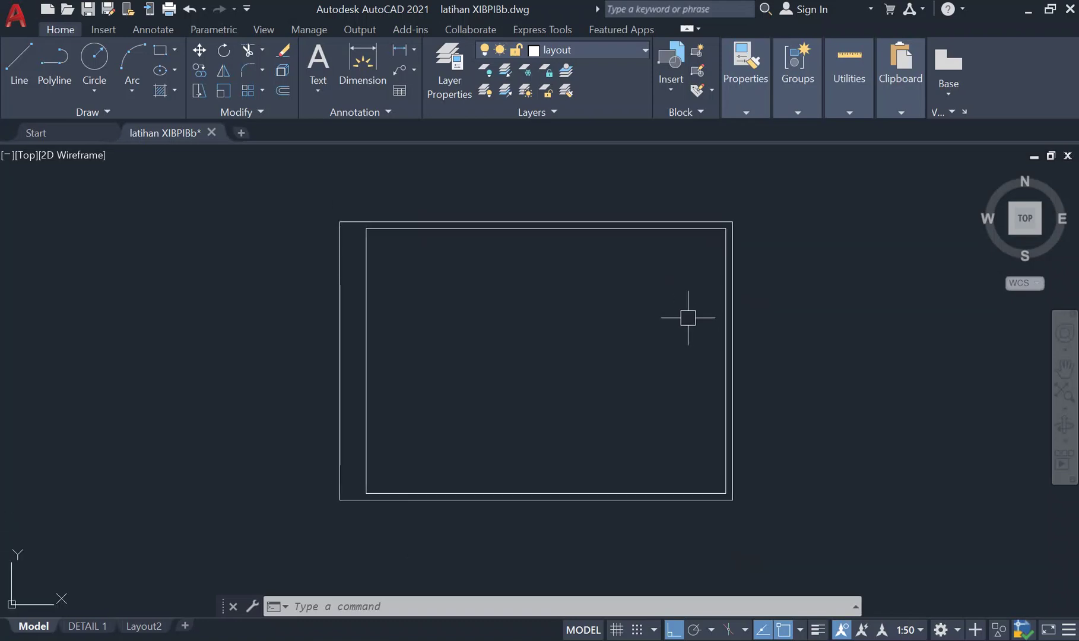
pyautogui.write('xl')
pyautogui.press('Return')
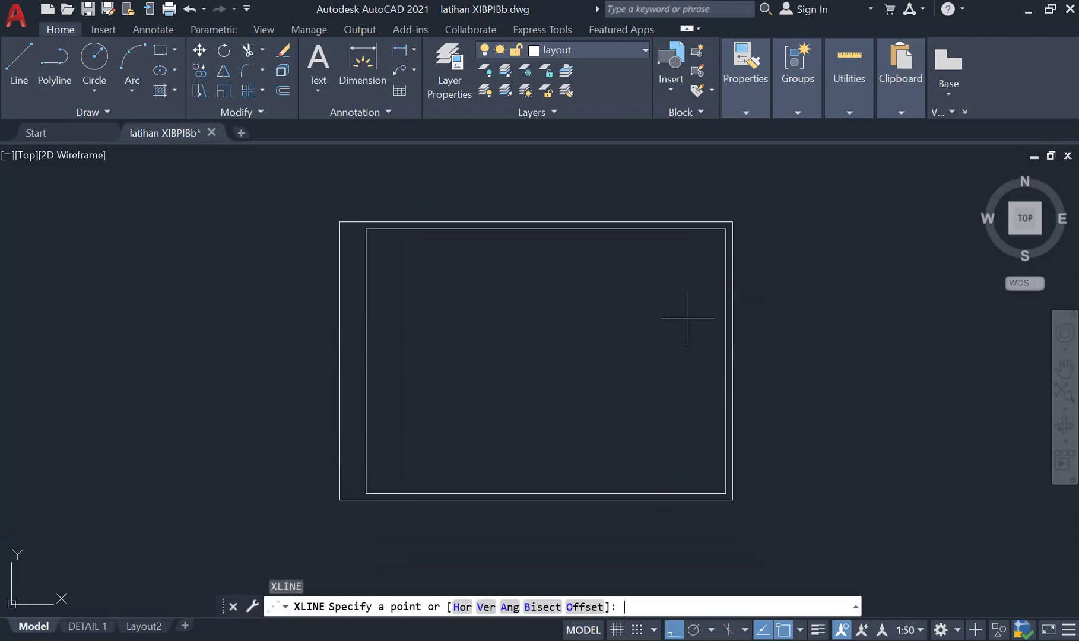
pyautogui.moveTo(688, 317); pyautogui.dragTo(674, 418, button='middle')
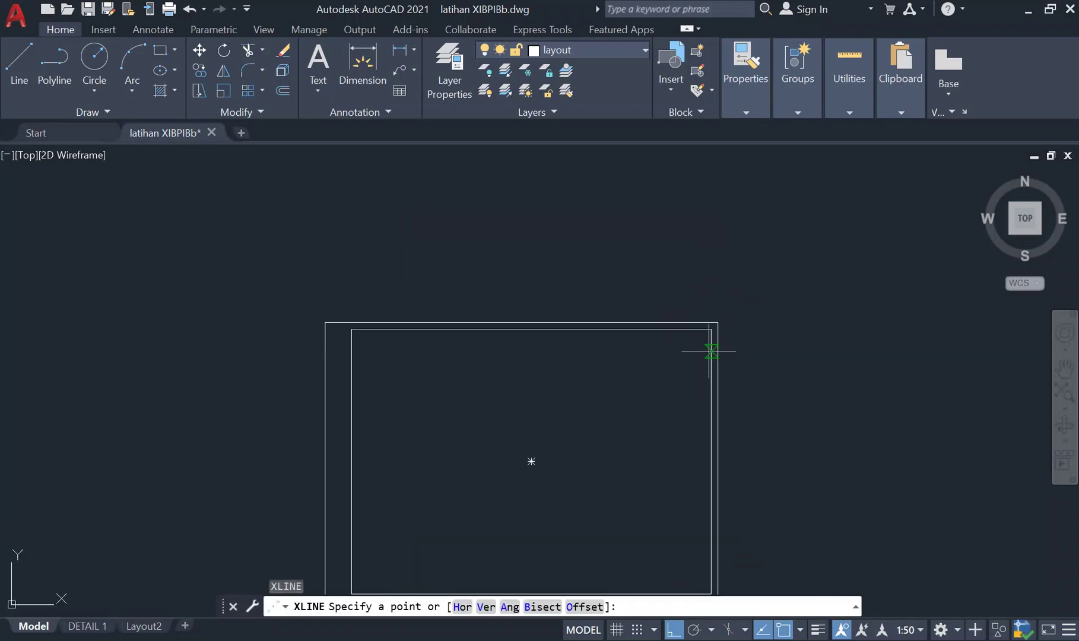
pyautogui.press('Escape')
# Explode the inner frame polyline into separate lines
pyautogui.scroll(4, 696, 341)
pyautogui.click(729, 369)
pyautogui.moveTo(729, 368); pyautogui.dragTo(723, 334, button='middle')
pyautogui.write('x')
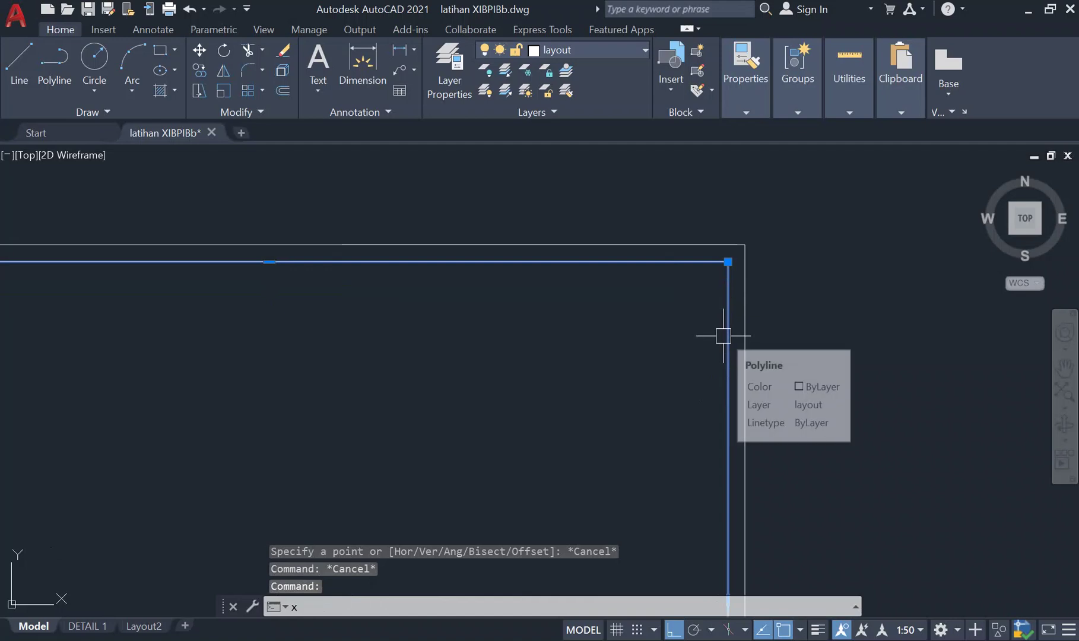
pyautogui.press('Return')
# Offset the inner frame's right side 38 units inward to create a vertical divider for the title strip
pyautogui.moveTo(718, 429); pyautogui.dragTo(734, 367, button='middle')
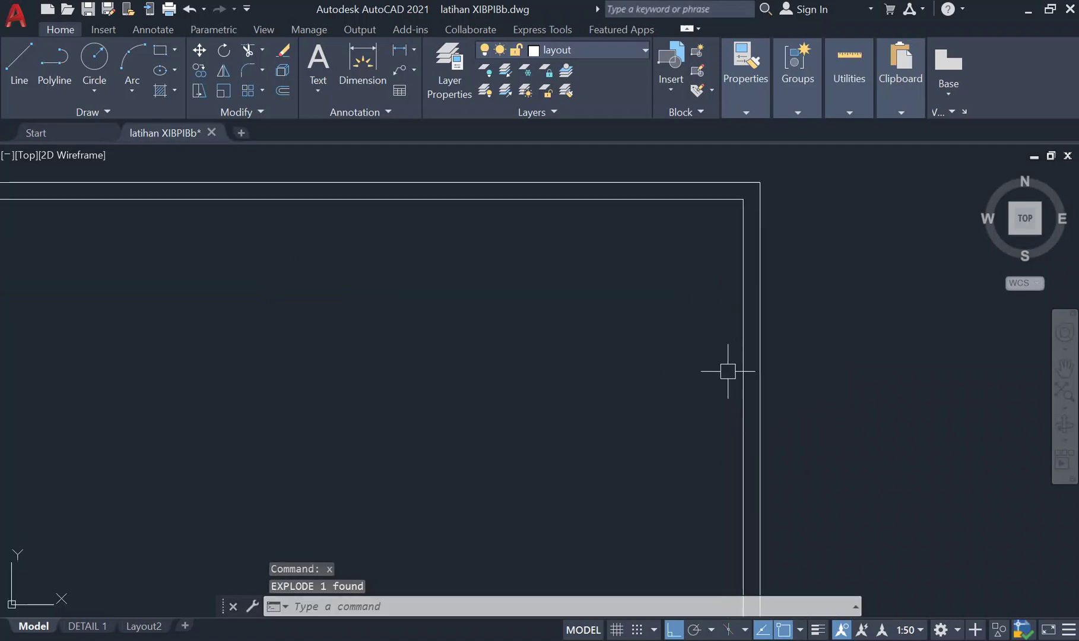
pyautogui.write('o')
pyautogui.press('Return')
pyautogui.write('3')
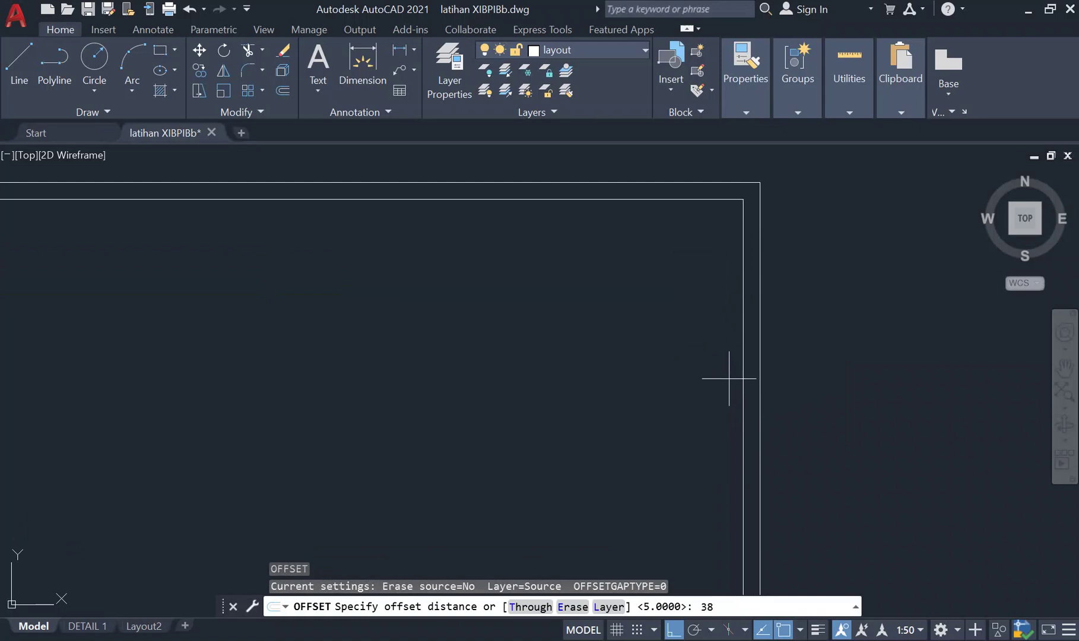
pyautogui.write('8')
pyautogui.press('Return')
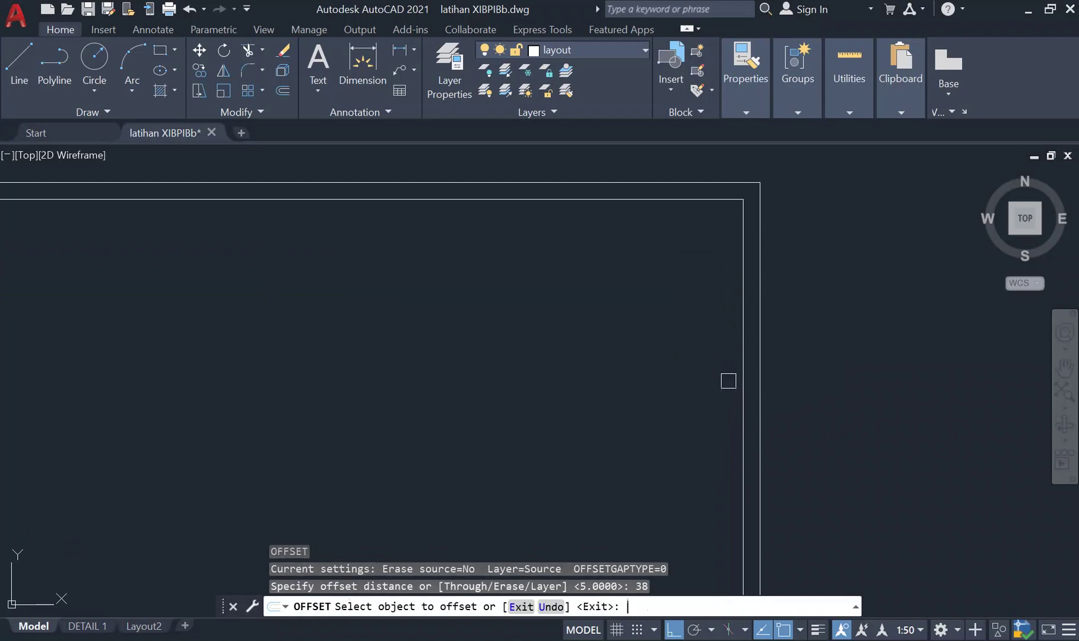
pyautogui.click(744, 394)
pyautogui.click(640, 403)
pyautogui.scroll(-3, 761, 405)
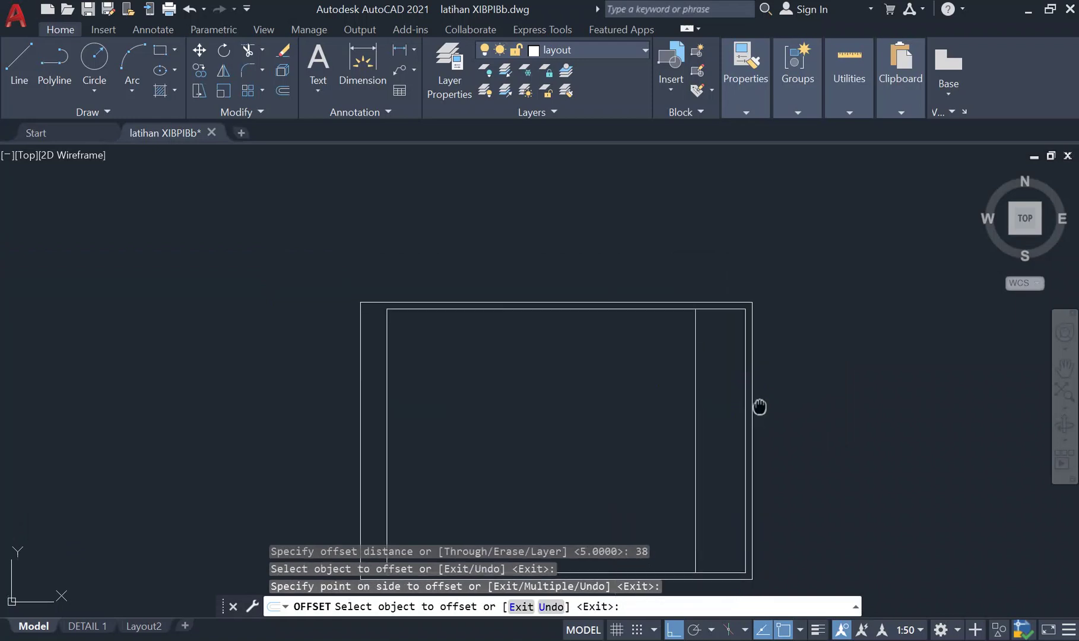
pyautogui.press('Escape')
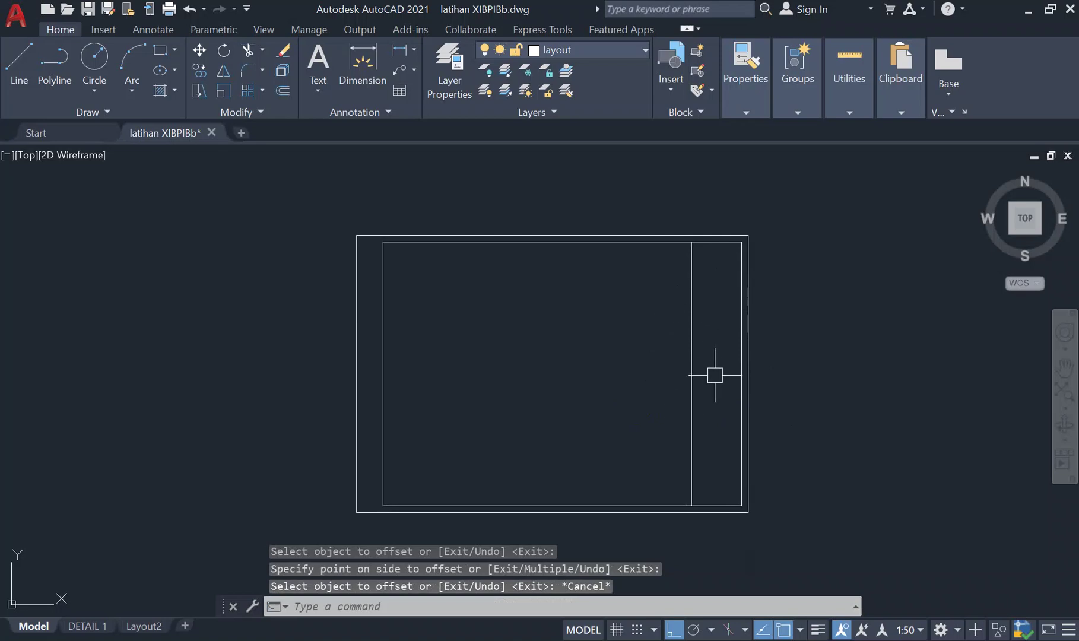
# Turn on the lineweight display and set the vertical divider line's lineweight to 0.35 mm
pyautogui.moveTo(715, 376); pyautogui.dragTo(715, 330, button='middle')
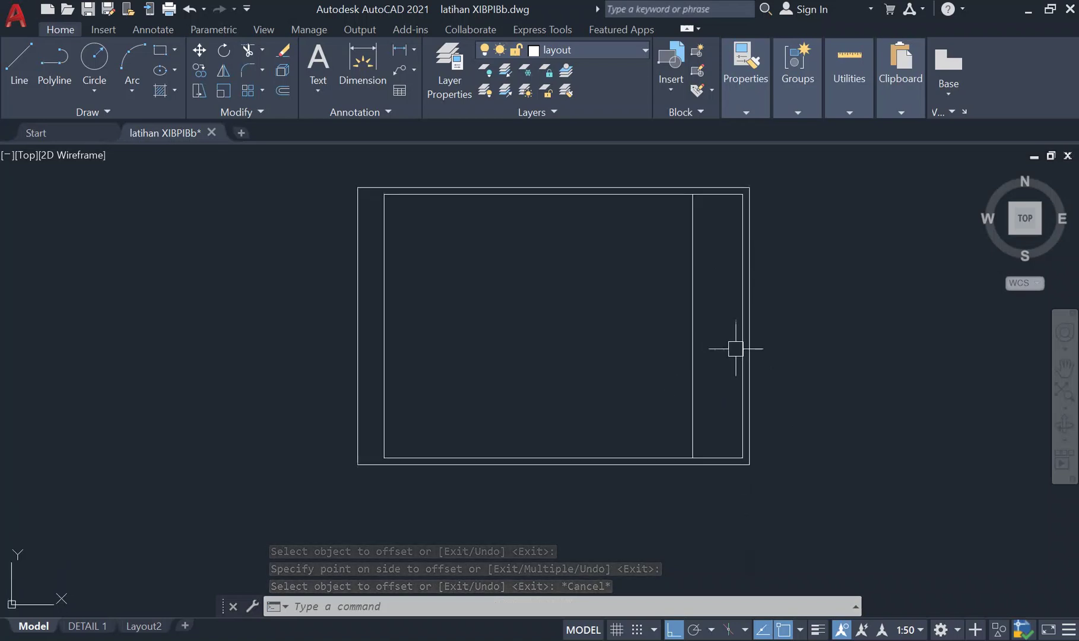
pyautogui.scroll(-3, 768, 368)
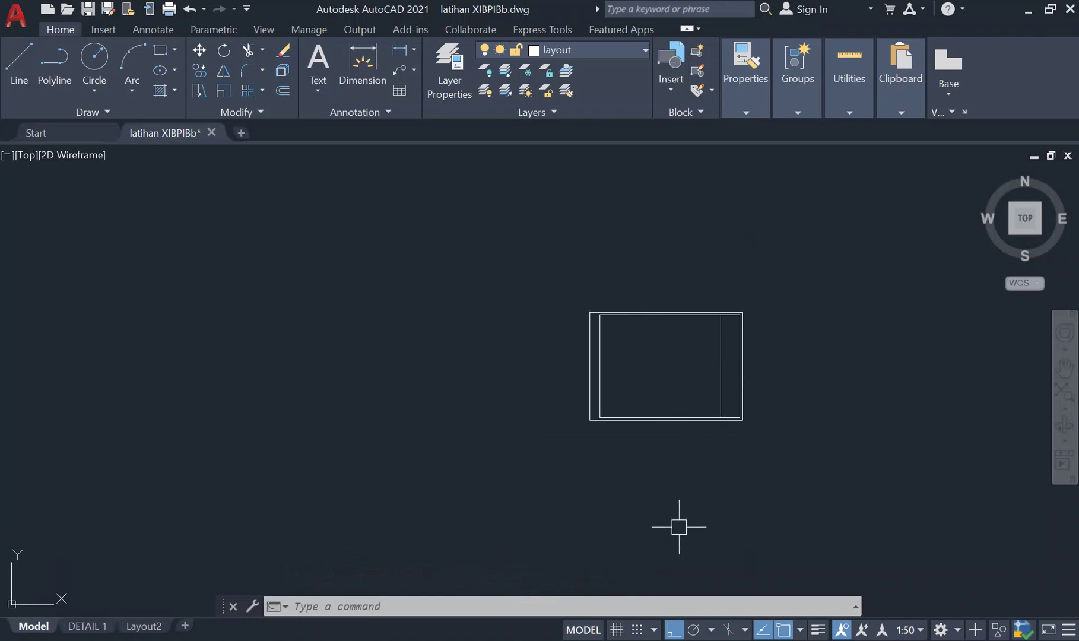
pyautogui.click(818, 629)
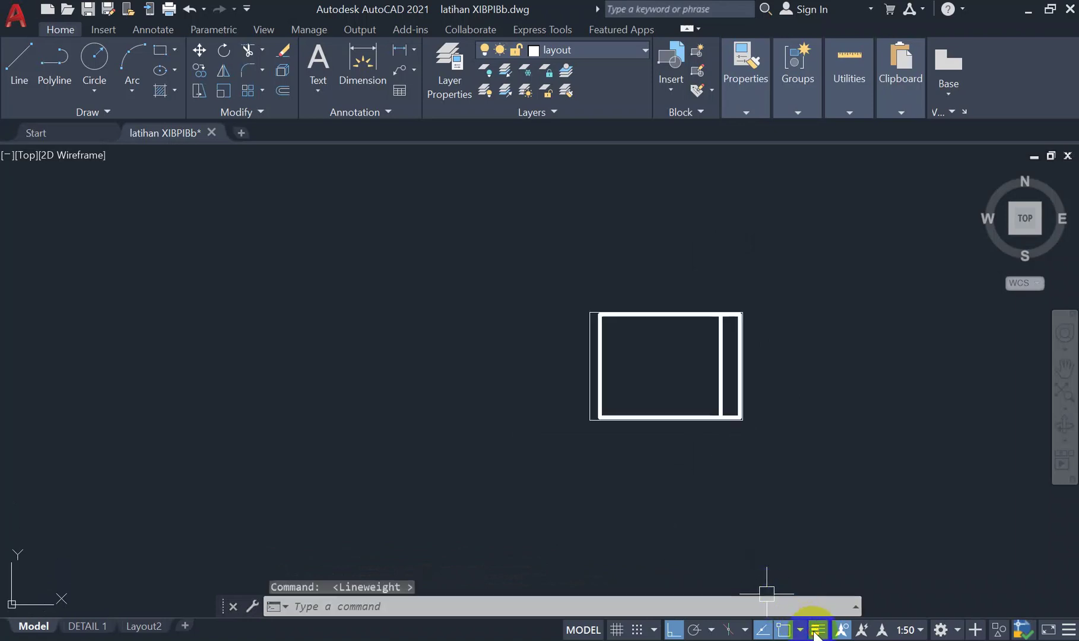
pyautogui.scroll(5, 719, 414)
pyautogui.click(717, 416)
pyautogui.click(665, 362)
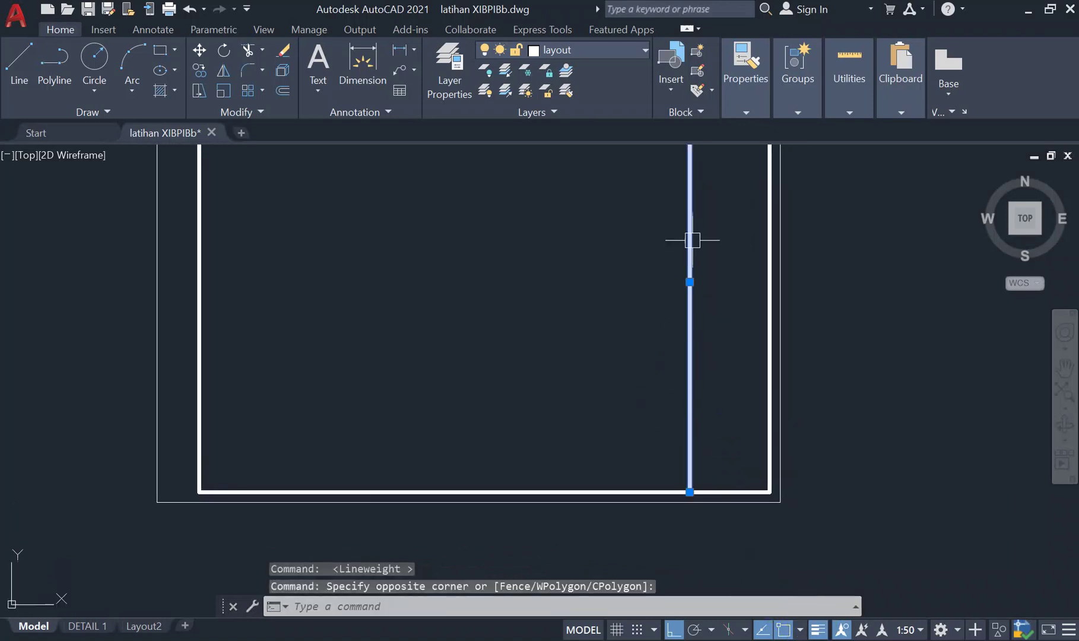
pyautogui.click(751, 112)
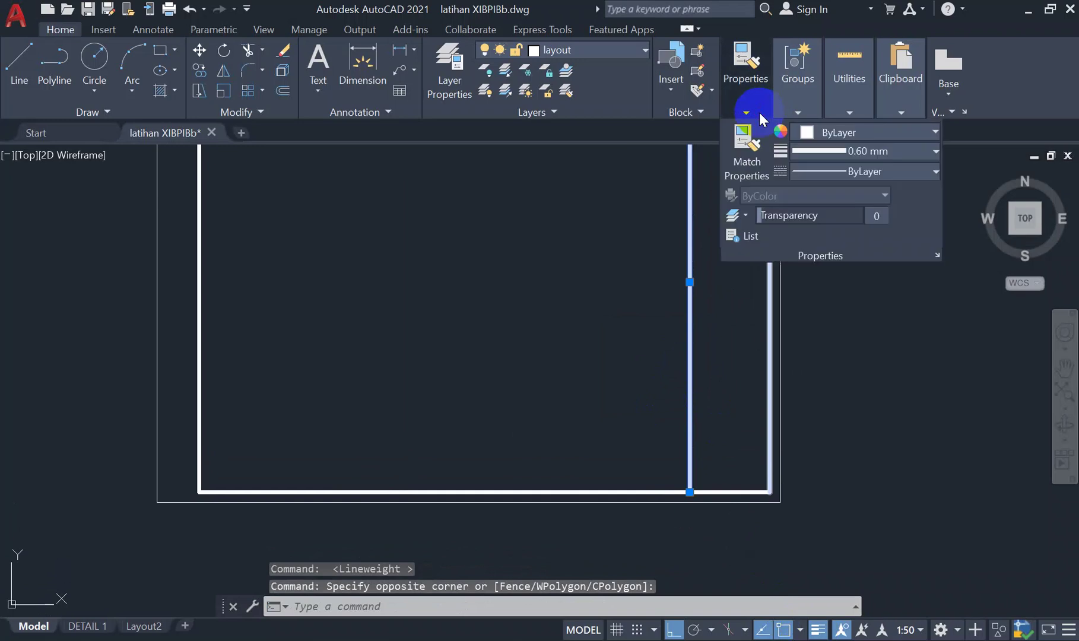
pyautogui.click(871, 152)
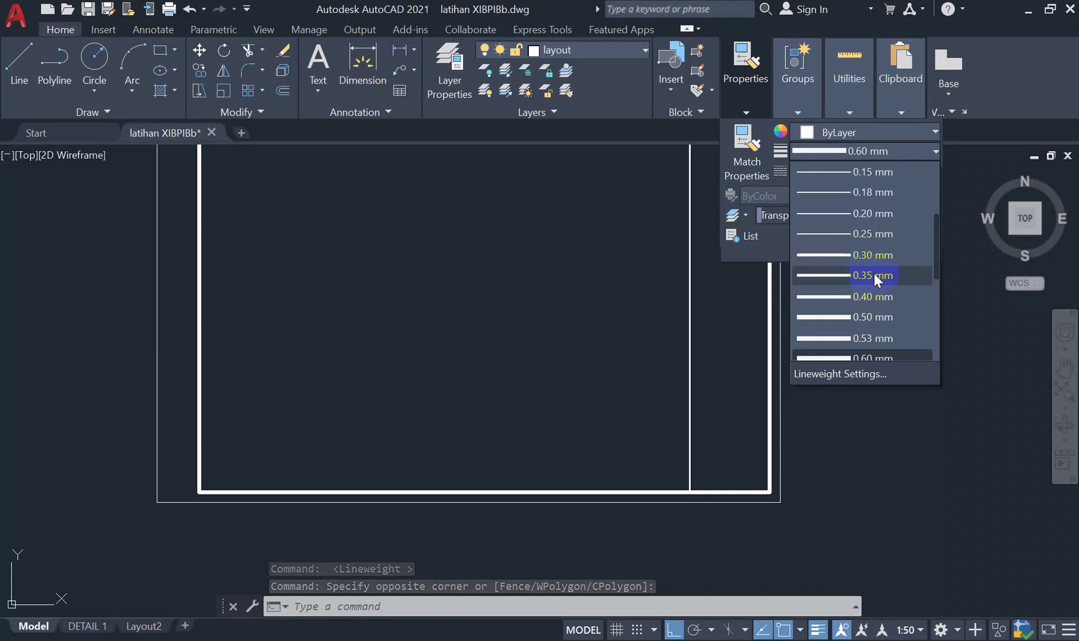
pyautogui.click(873, 274)
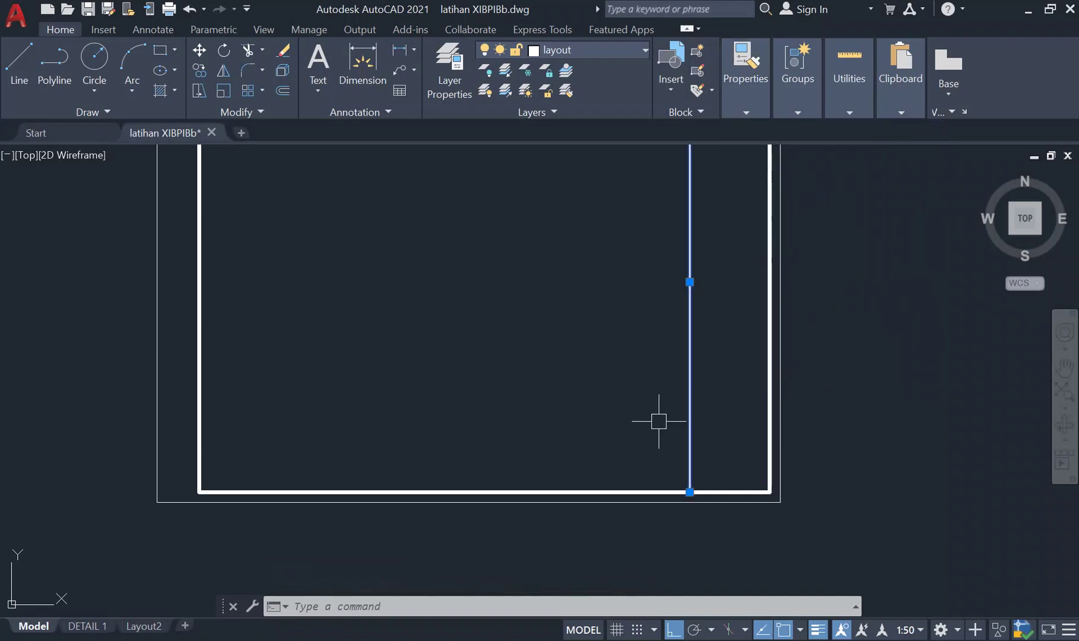
pyautogui.press('Escape')
# Start a block definition for the sheet border and name it "etiket A4"
pyautogui.scroll(5, 746, 455)
pyautogui.scroll(-5, 746, 455)
pyautogui.moveTo(725, 369); pyautogui.dragTo(715, 504, button='middle')
pyautogui.scroll(-5, 814, 410)
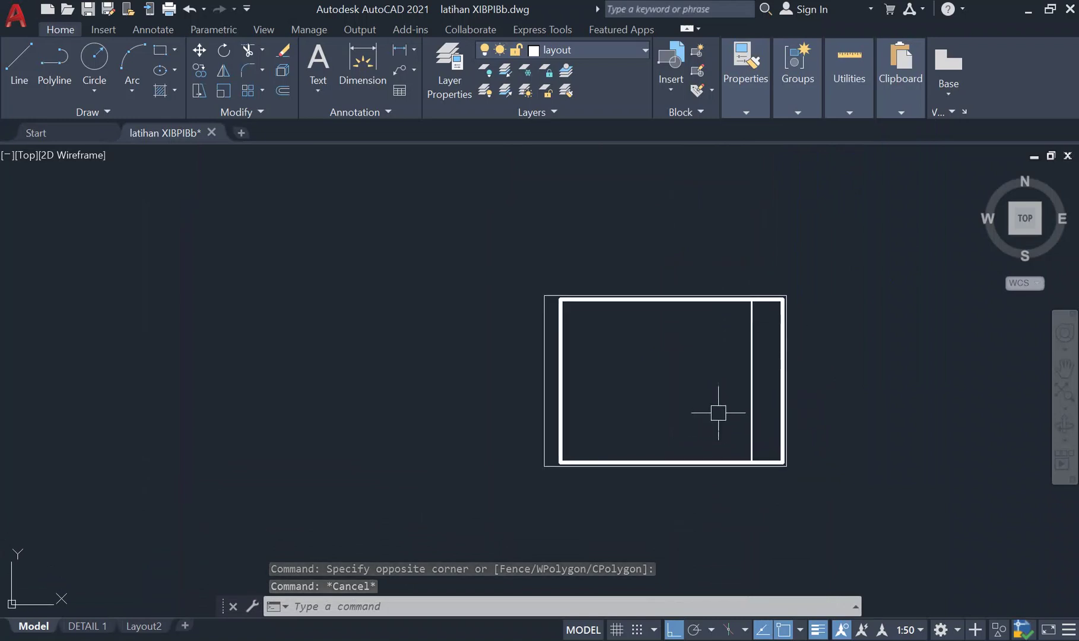
pyautogui.scroll(2, 716, 407)
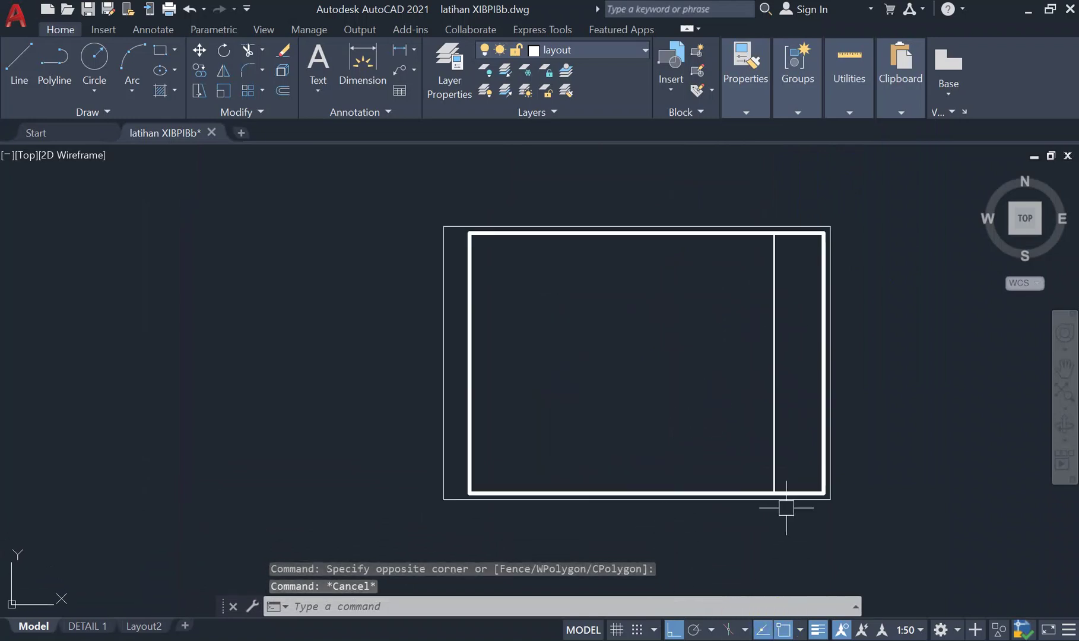
pyautogui.write('b')
pyautogui.press('Return')
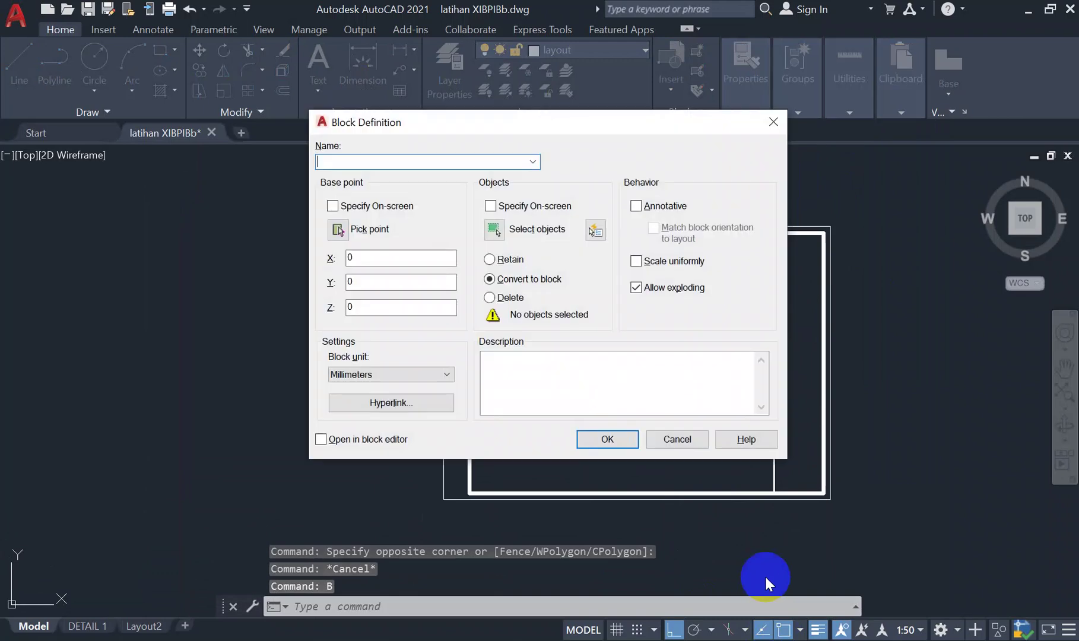
pyautogui.write('e')
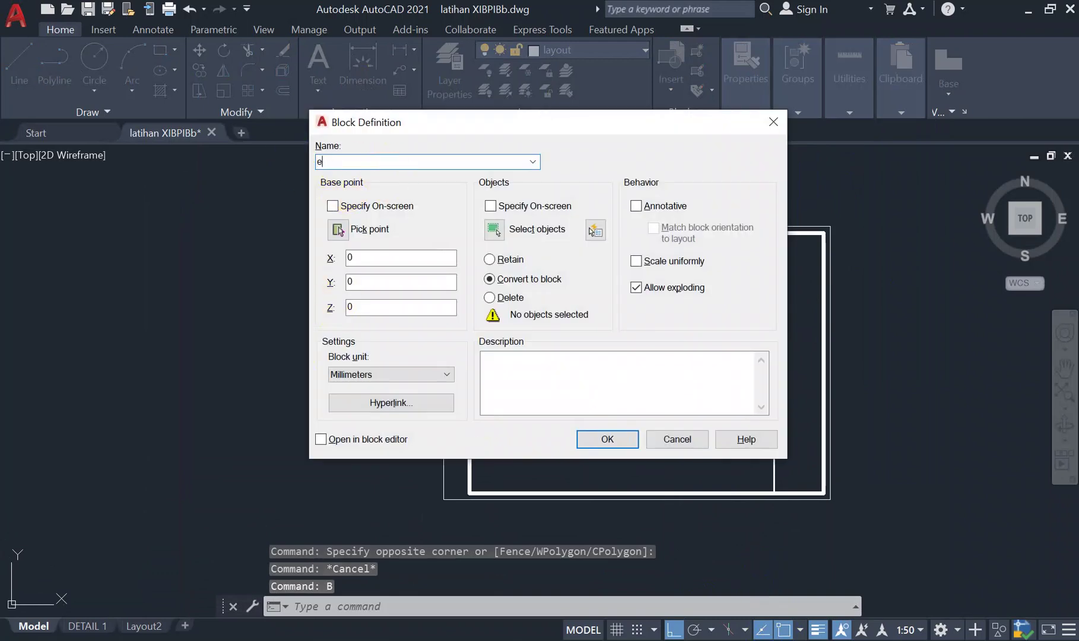
pyautogui.write('tiket')
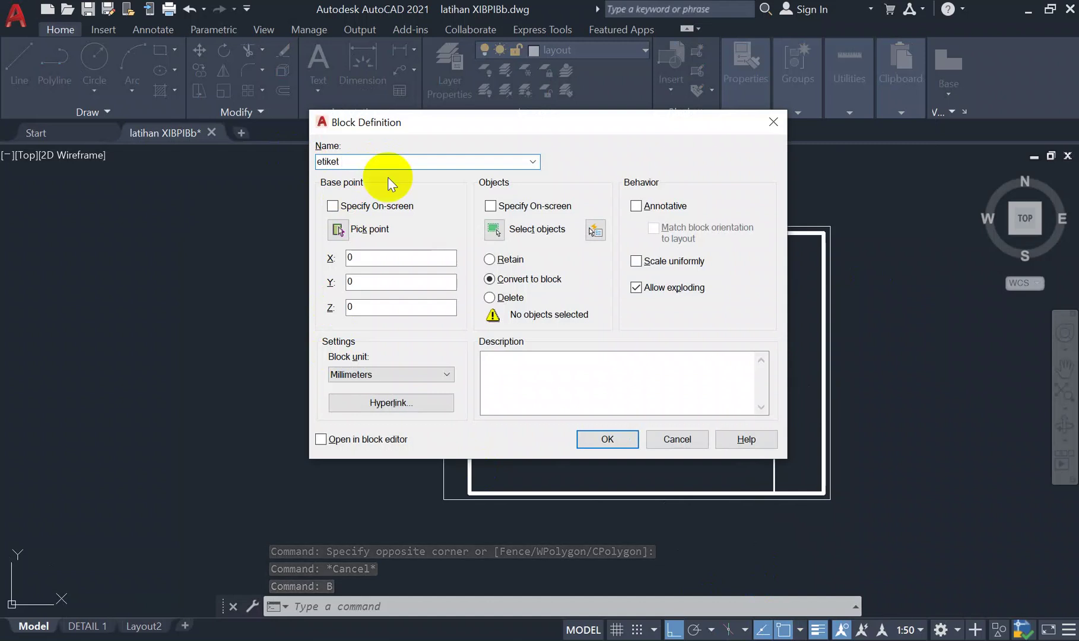
pyautogui.write(' A4')
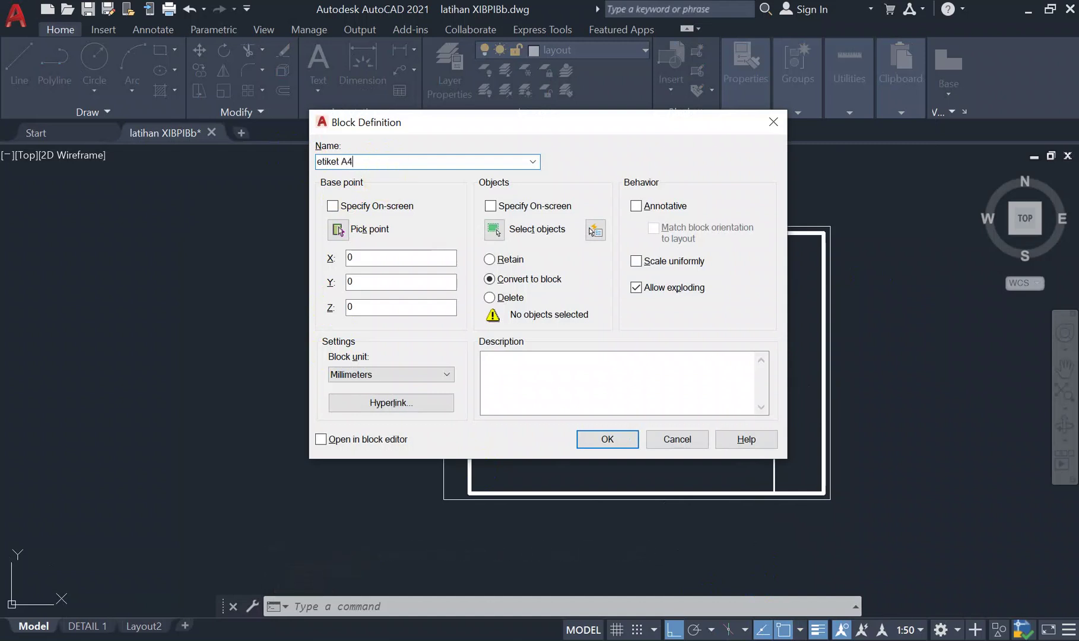
# Create the block from all the border lines, with its base point at the outer frame's lower-left corner
pyautogui.click(494, 230)
pyautogui.click(415, 201)
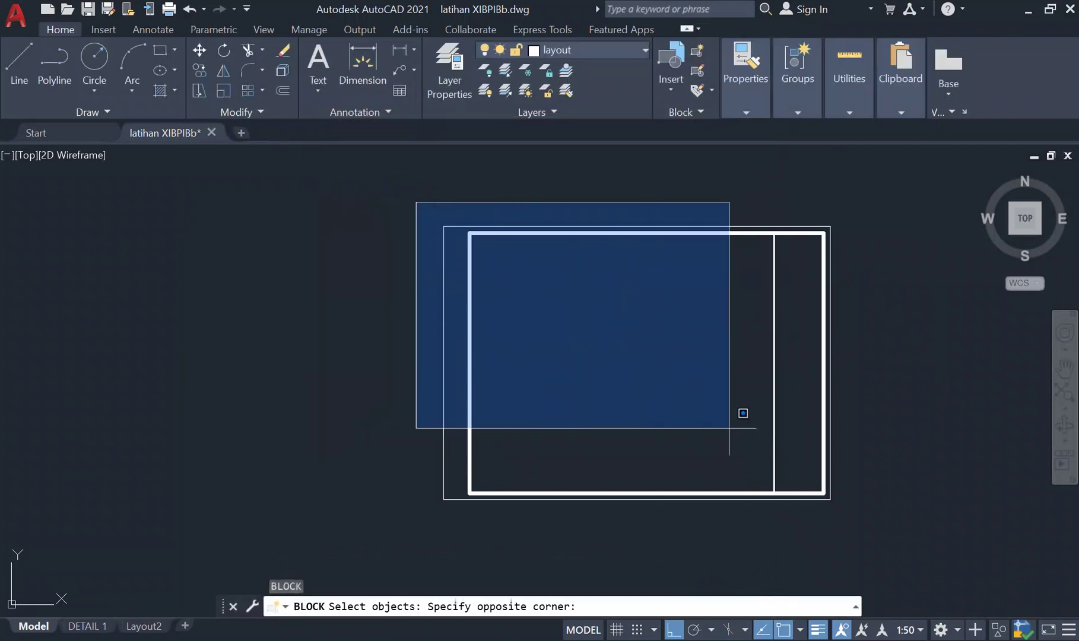
pyautogui.click(918, 574)
pyautogui.press('Return')
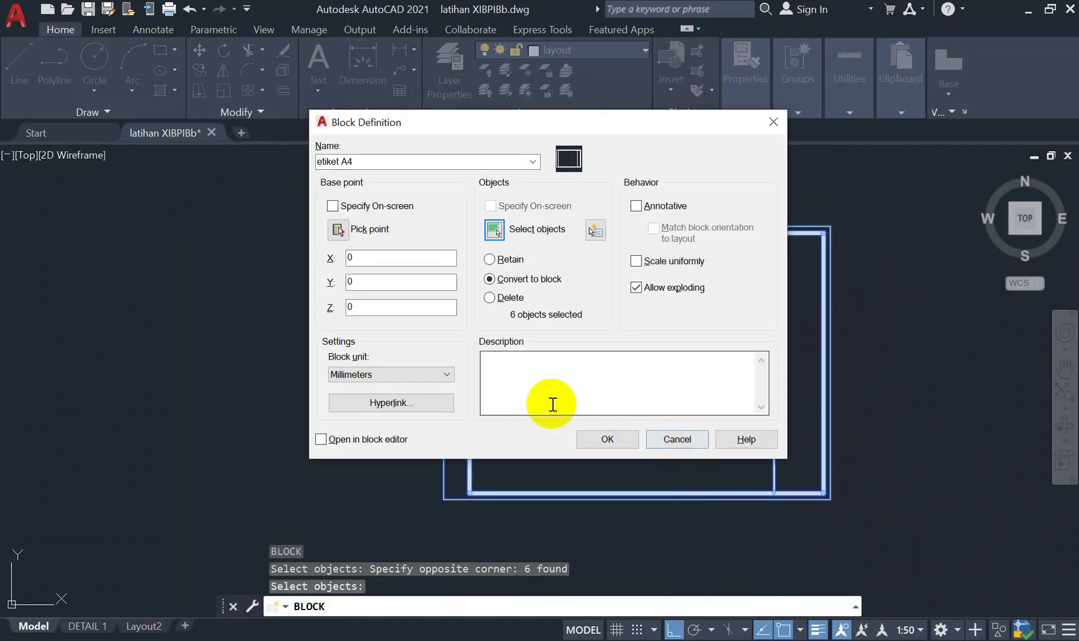
pyautogui.click(336, 231)
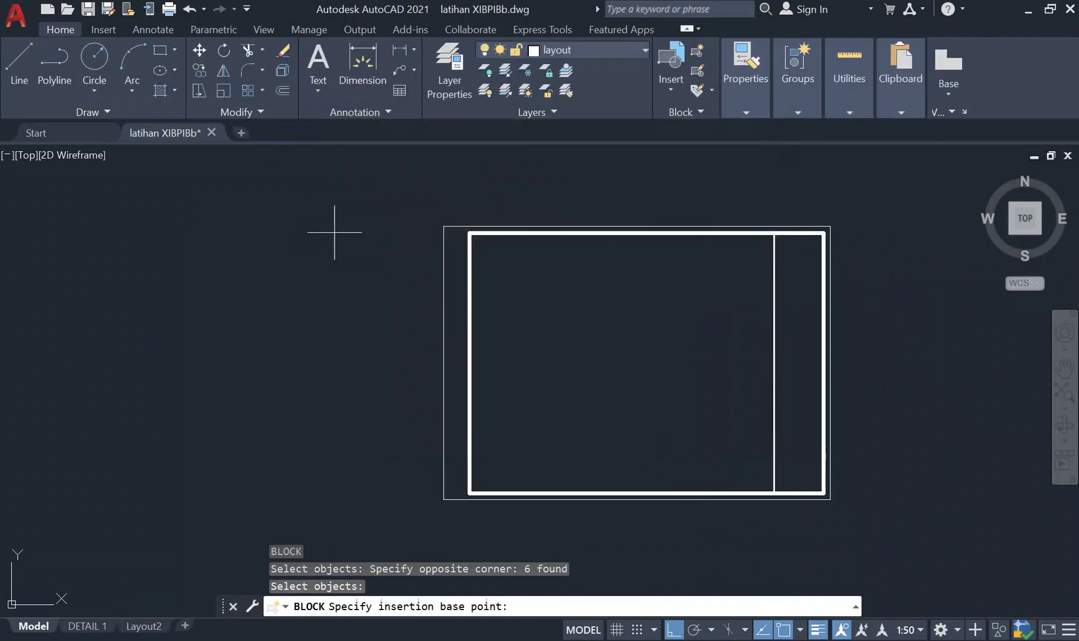
pyautogui.scroll(4, 429, 518)
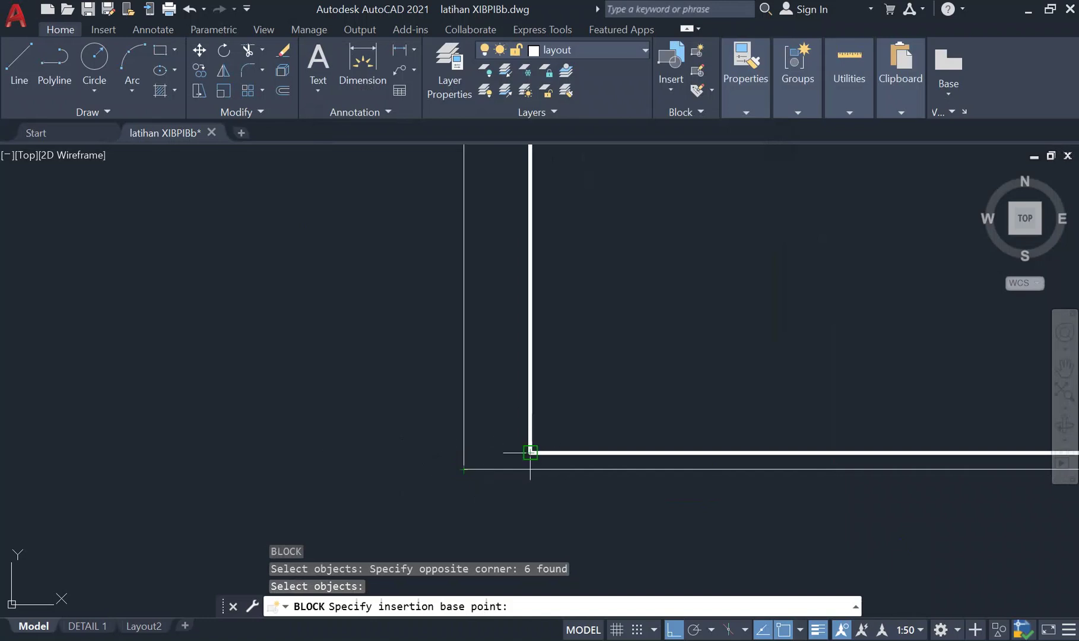
pyautogui.click(464, 469)
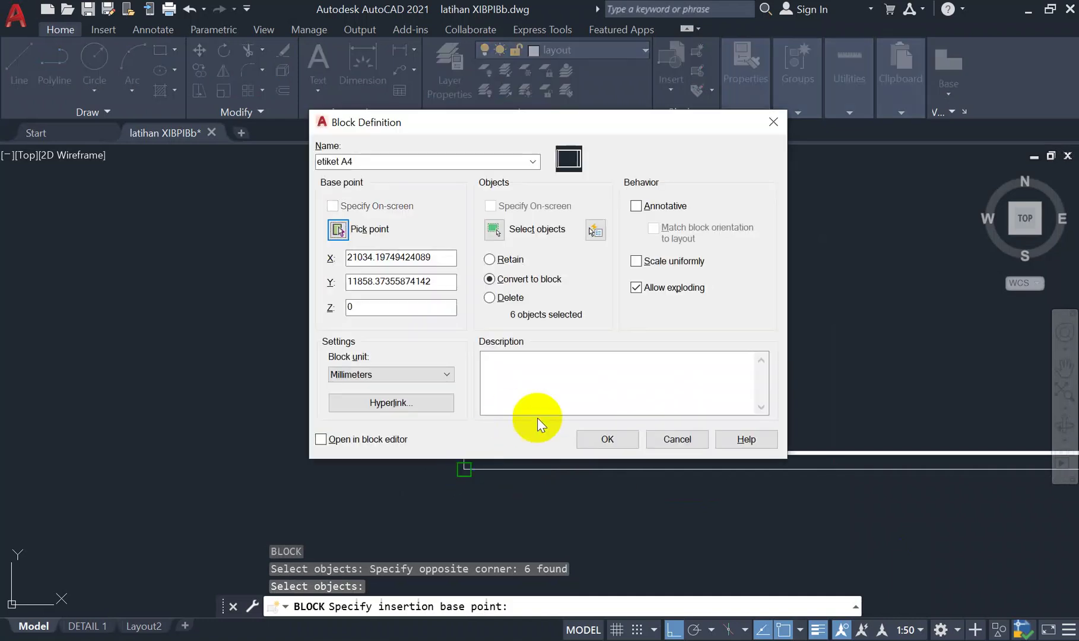
pyautogui.click(594, 439)
# Erase the sheet border block from model space
pyautogui.scroll(-5, 589, 440)
pyautogui.click(622, 466)
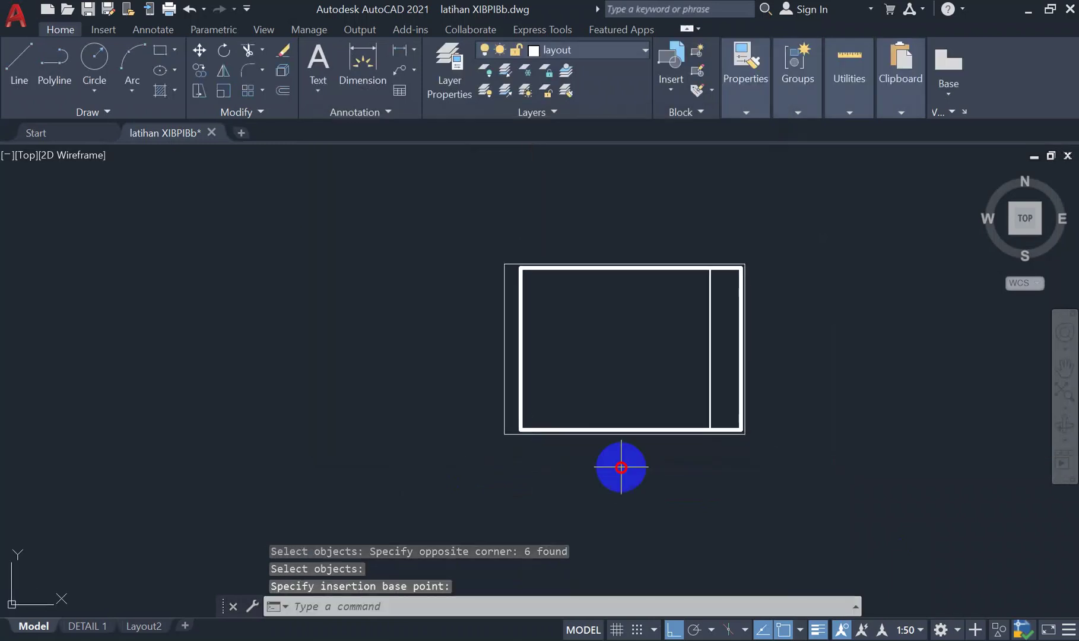
pyautogui.click(565, 399)
pyautogui.press('Return')
# Switch to the DETAIL 1 layout and insert the etiket A4 block at 0,0 on the sheet
pyautogui.moveTo(554, 410)
pyautogui.mouseDown(button='middle')
pyautogui.moveTo(535, 294)
pyautogui.moveTo(559, 306)
pyautogui.moveTo(551, 325)
pyautogui.mouseUp(button='middle')
pyautogui.scroll(-3, 550, 322)
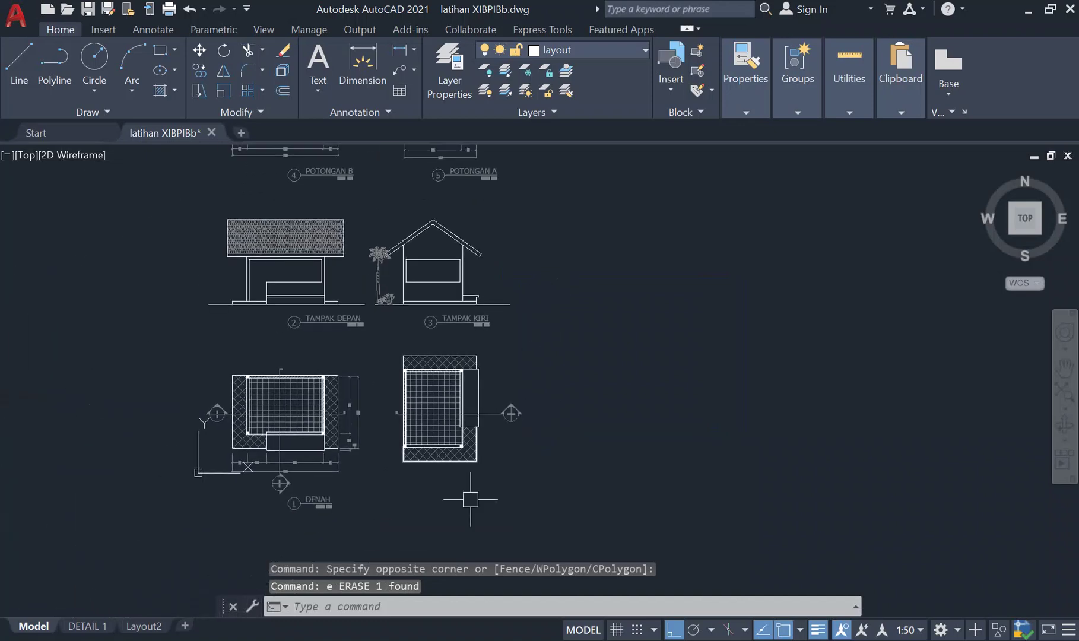
pyautogui.click(89, 627)
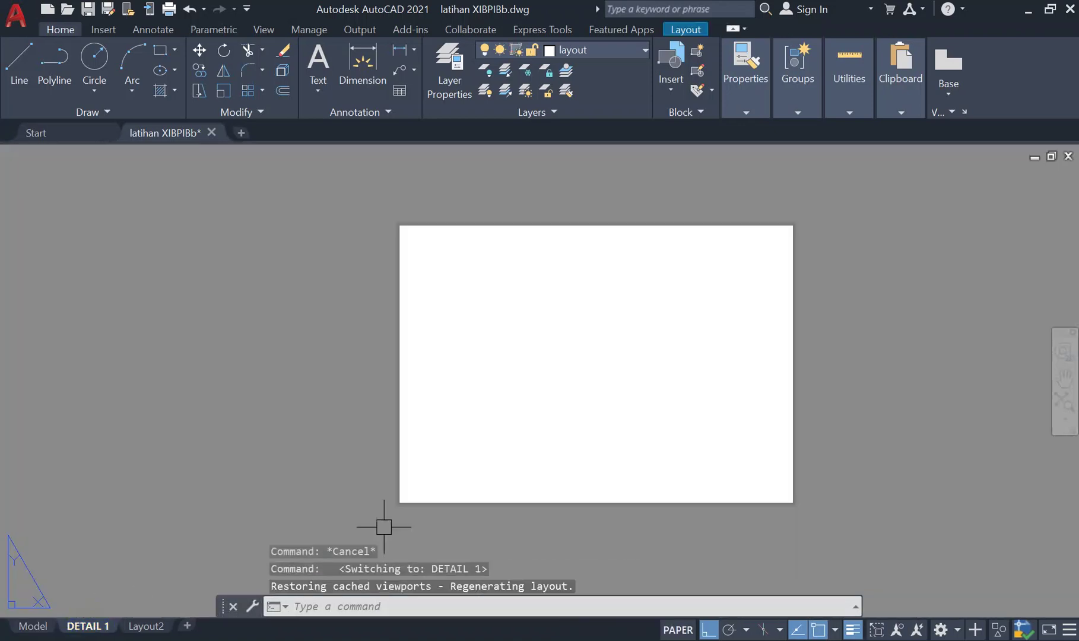
pyautogui.write('i')
pyautogui.press('Return')
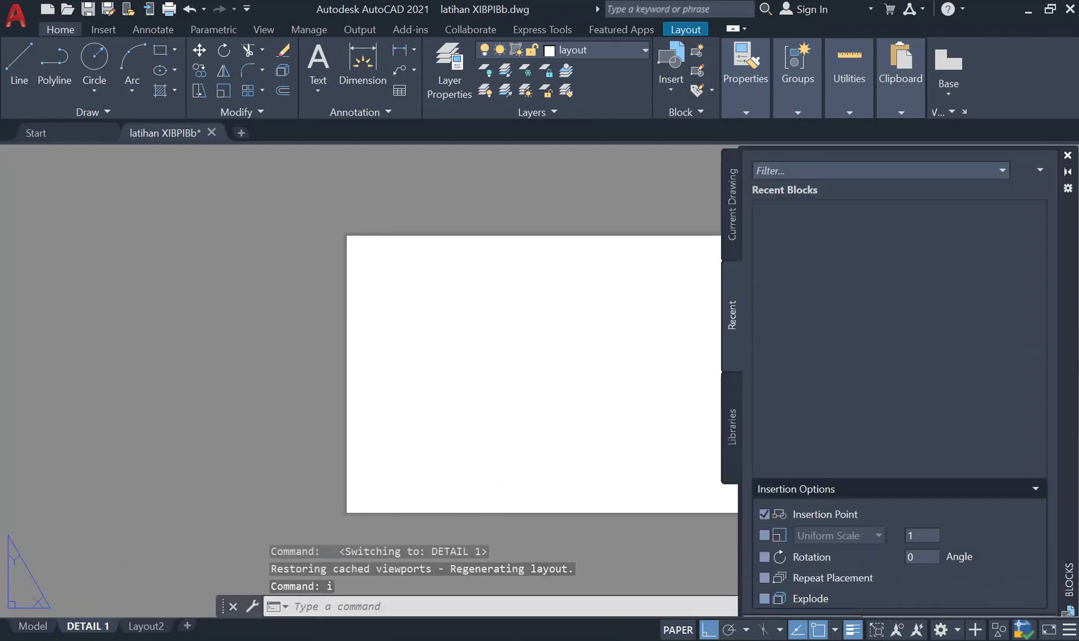
pyautogui.click(806, 253)
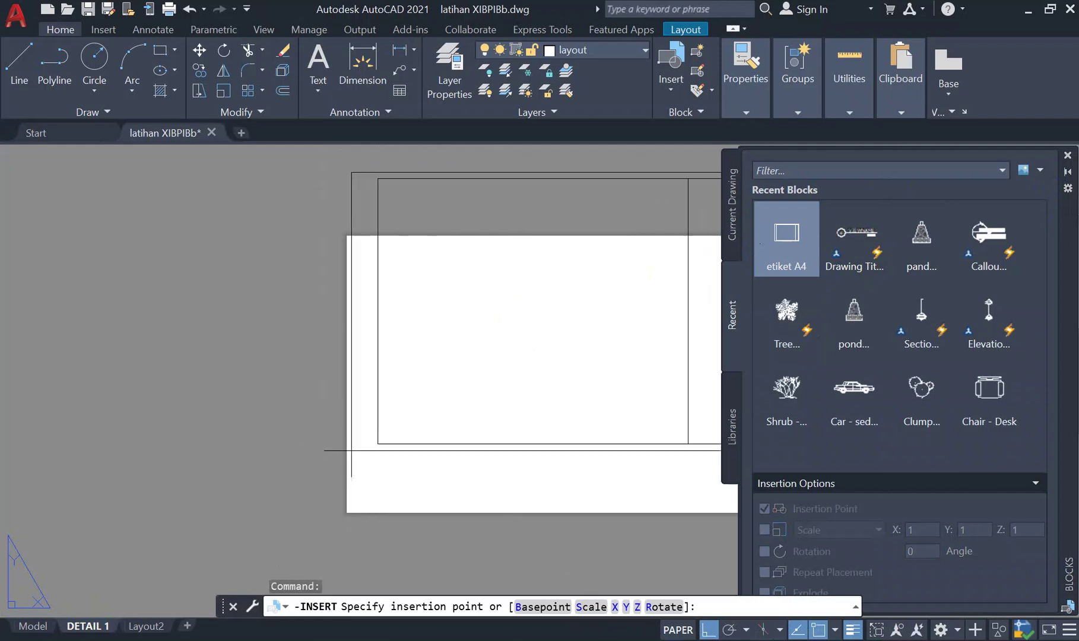
pyautogui.moveTo(374, 459); pyautogui.dragTo(261, 462, button='middle')
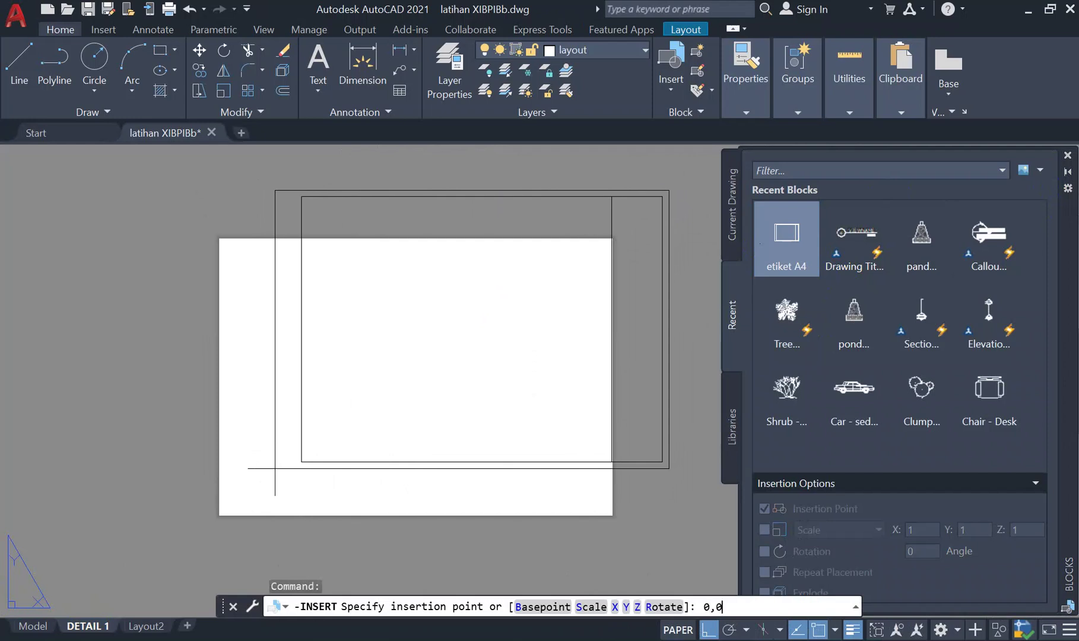
pyautogui.press('Return')
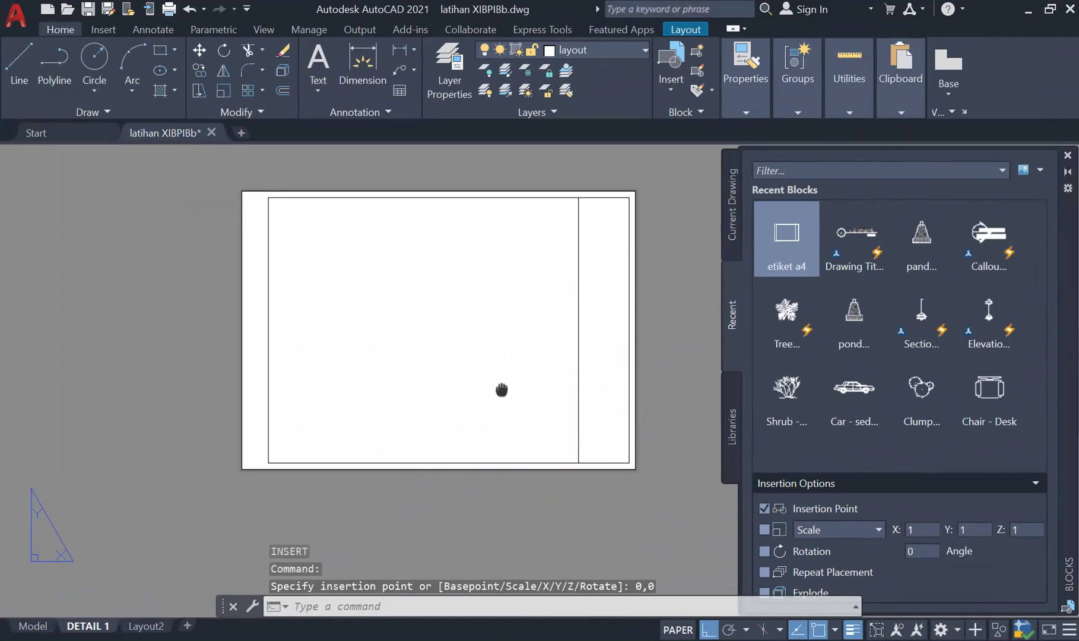
pyautogui.scroll(2, 434, 337)
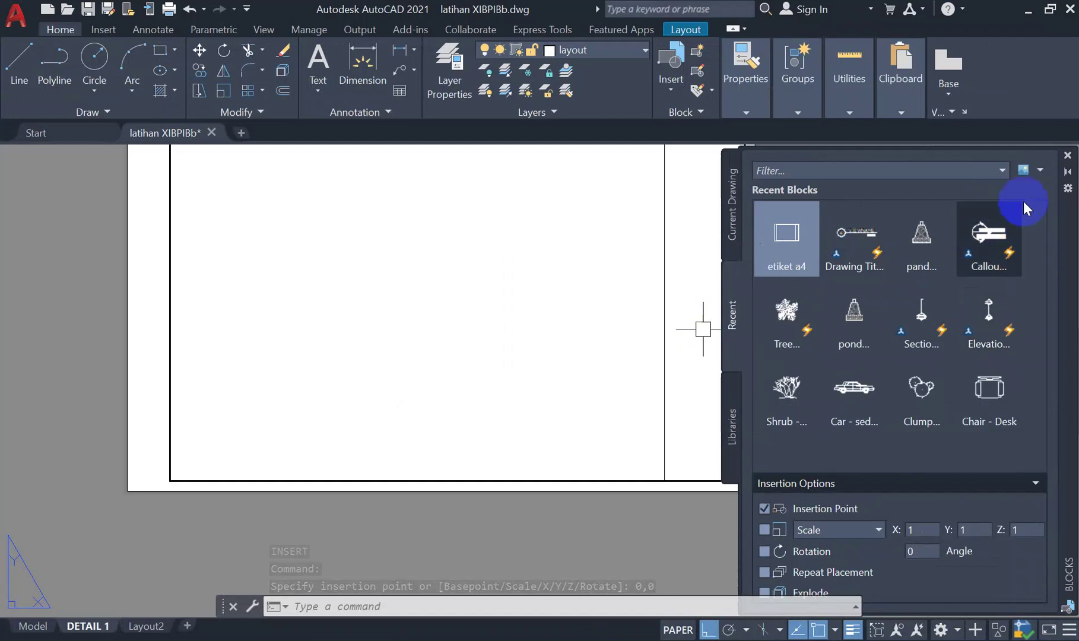
pyautogui.click(1068, 156)
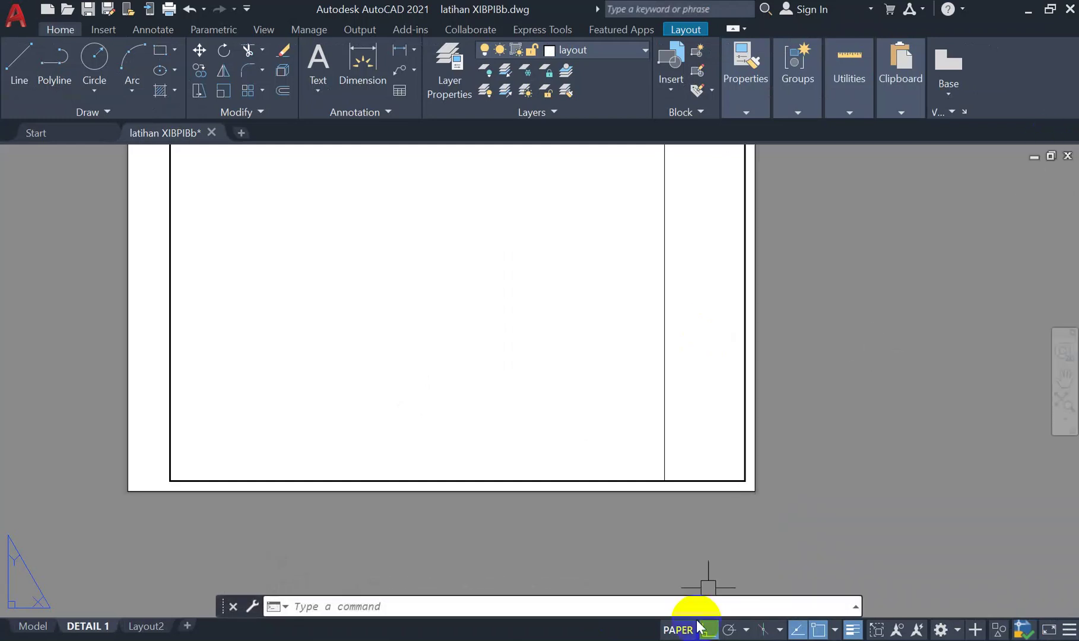
# Turn the lineweight display off and back on, and examine the thickness of the border lines on the sheet
pyautogui.click(854, 631)
pyautogui.moveTo(609, 460); pyautogui.dragTo(647, 425, button='middle')
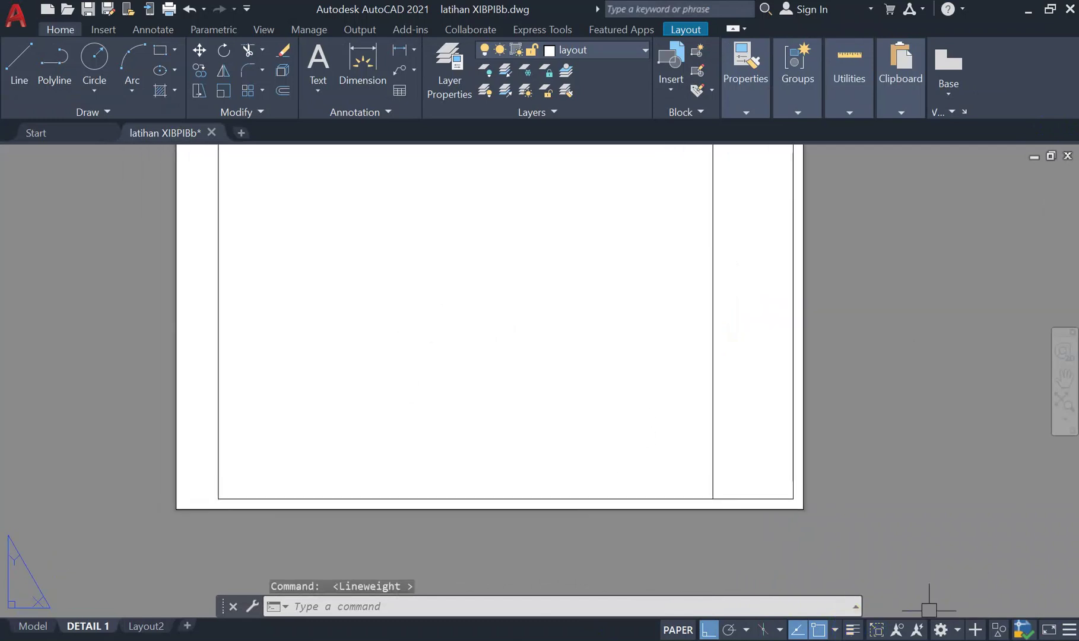
pyautogui.click(853, 630)
pyautogui.scroll(4, 775, 261)
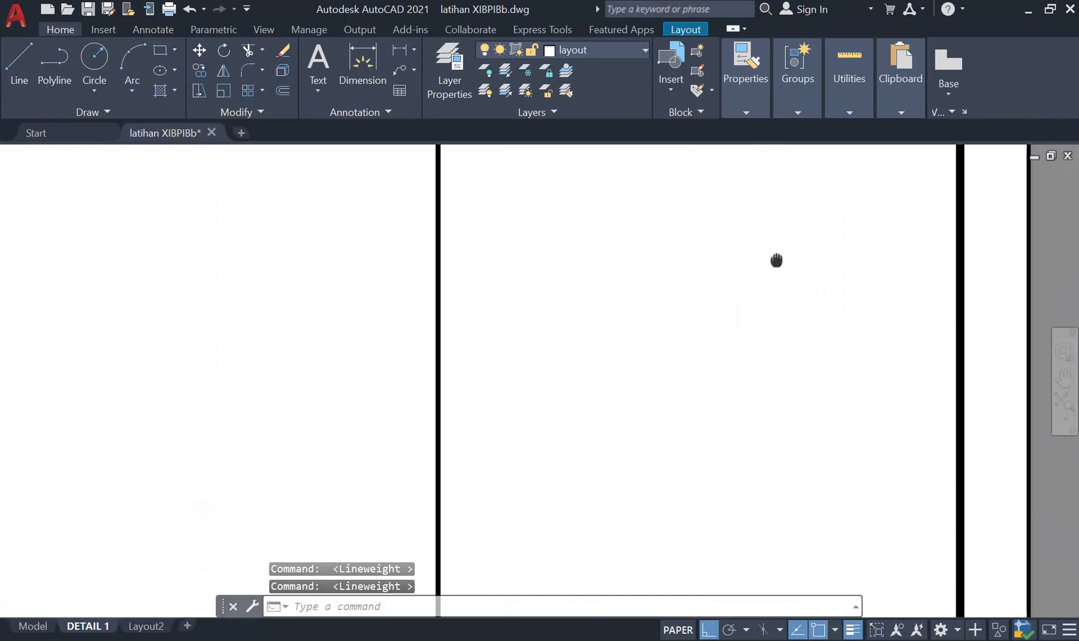
pyautogui.scroll(-2, 769, 267)
pyautogui.scroll(-5, 890, 424)
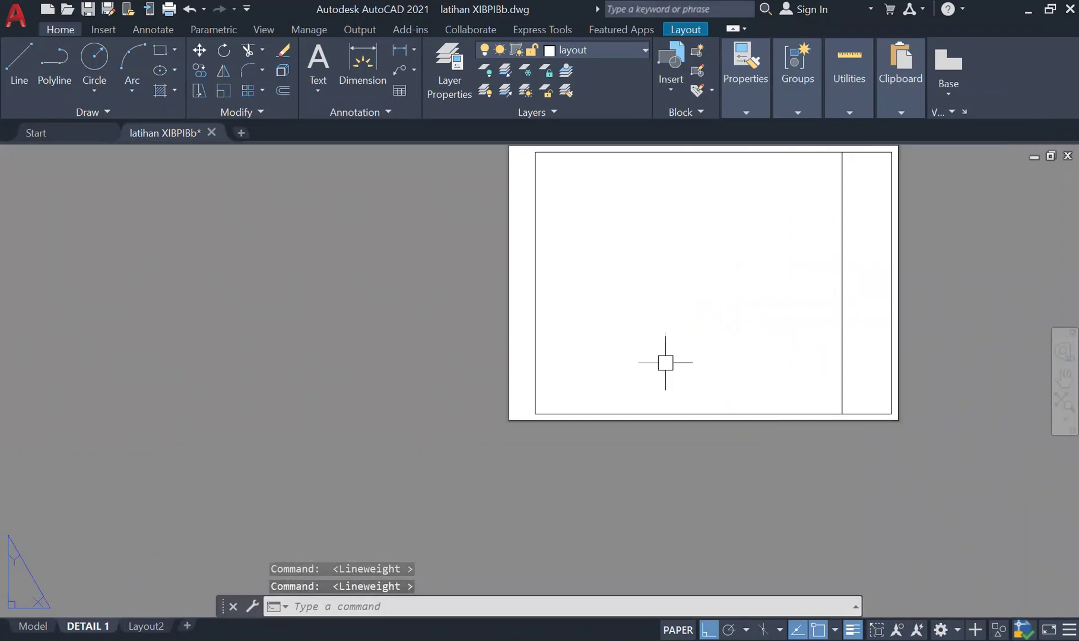
pyautogui.scroll(2, 793, 425)
pyautogui.moveTo(814, 336); pyautogui.dragTo(754, 400, button='middle')
pyautogui.scroll(-2, 754, 400)
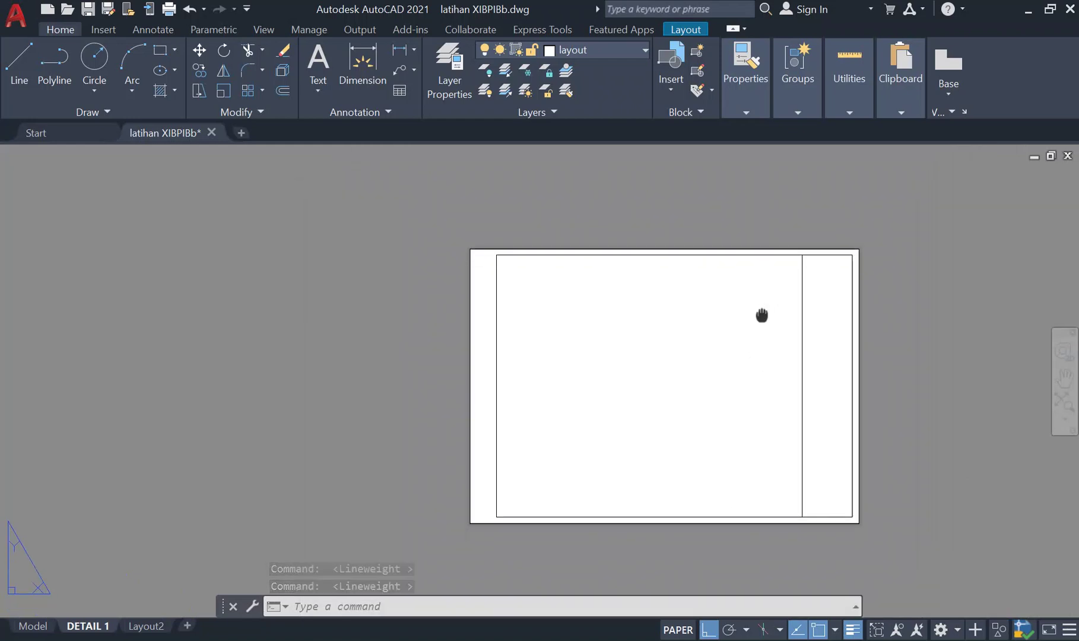
pyautogui.moveTo(717, 335); pyautogui.dragTo(724, 259, button='middle')
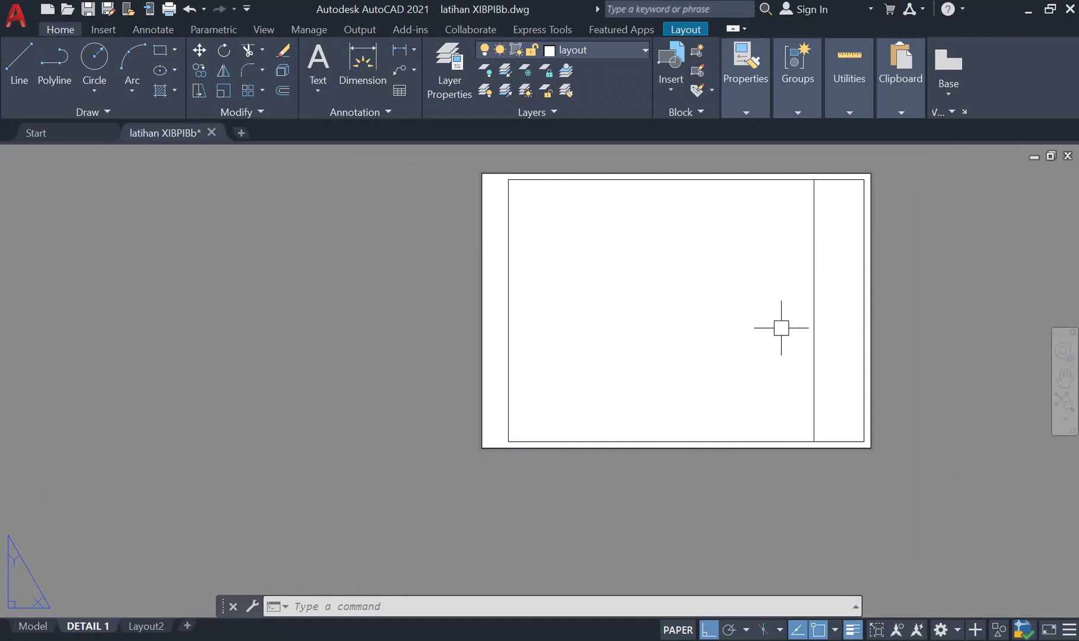
pyautogui.moveTo(817, 364); pyautogui.dragTo(585, 424, button='middle')
pyautogui.scroll(-5, 591, 416)
pyautogui.scroll(2, 590, 416)
pyautogui.scroll(5, 584, 408)
pyautogui.scroll(-5, 586, 409)
pyautogui.scroll(5, 550, 406)
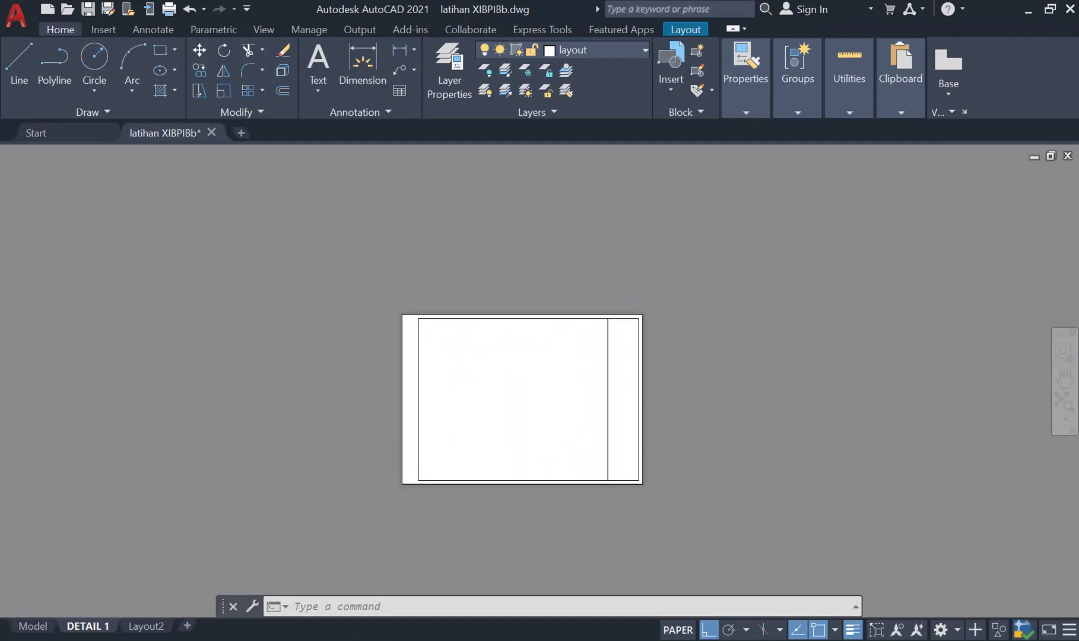
pyautogui.scroll(2, 551, 405)
pyautogui.scroll(-4, 549, 400)
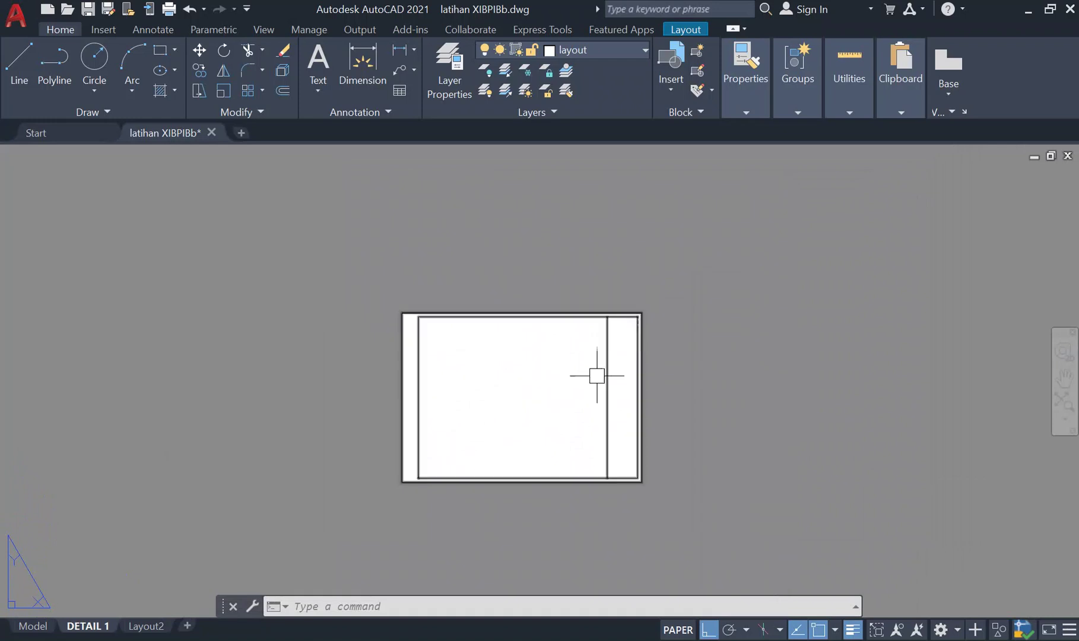
pyautogui.moveTo(551, 409); pyautogui.dragTo(619, 371, button='middle')
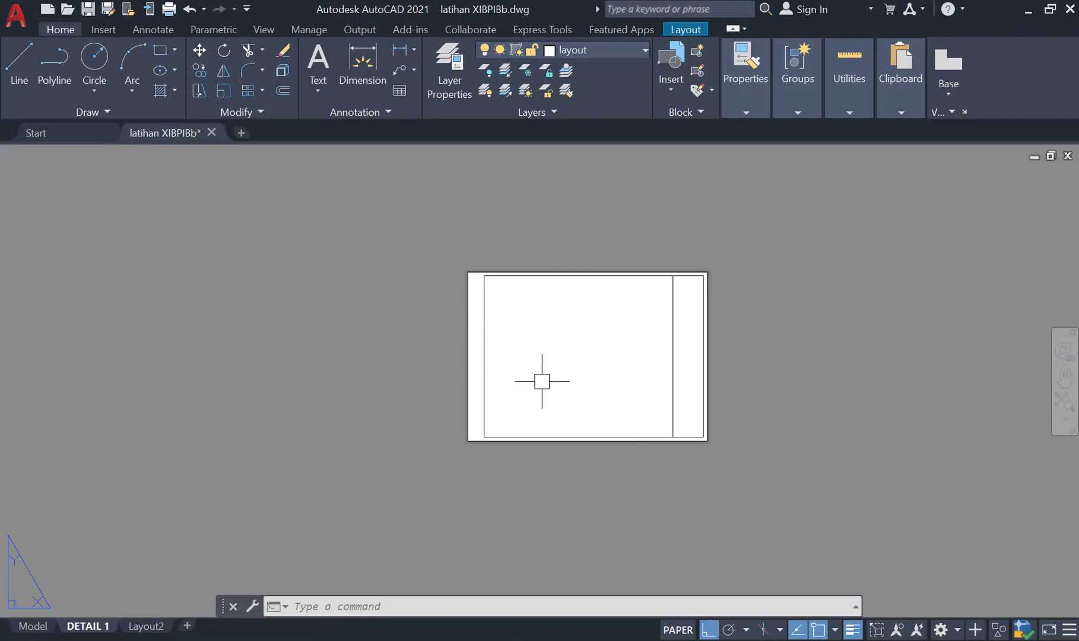
# Create a rectangular viewport with MVIEW from the midpoint of the inner frame's top edge to the frame's lower-left corner
pyautogui.write('M')
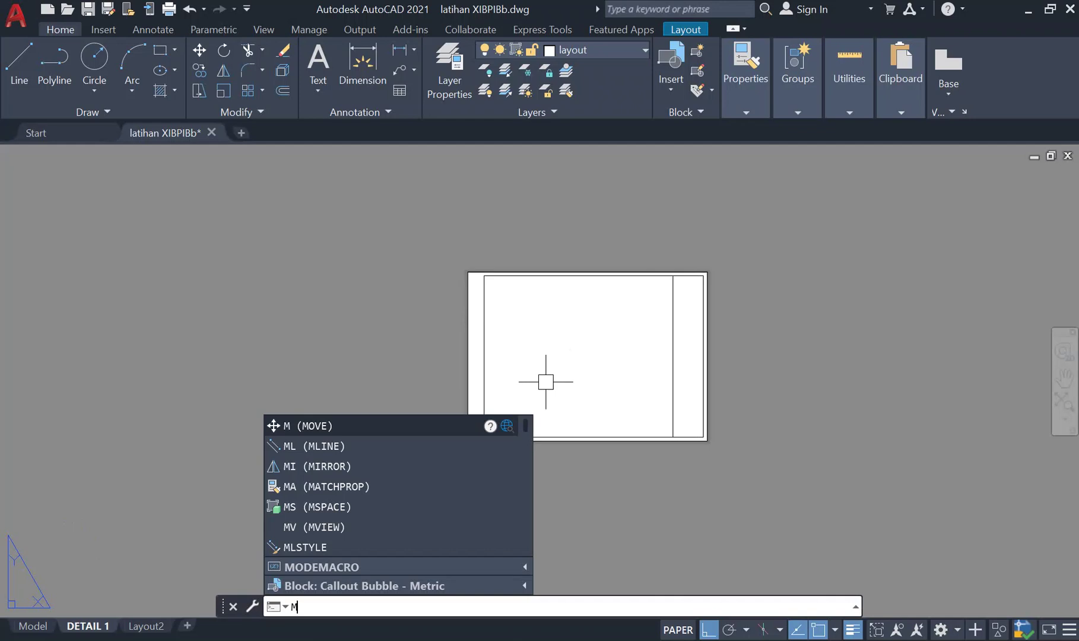
pyautogui.write('V')
pyautogui.press('Return')
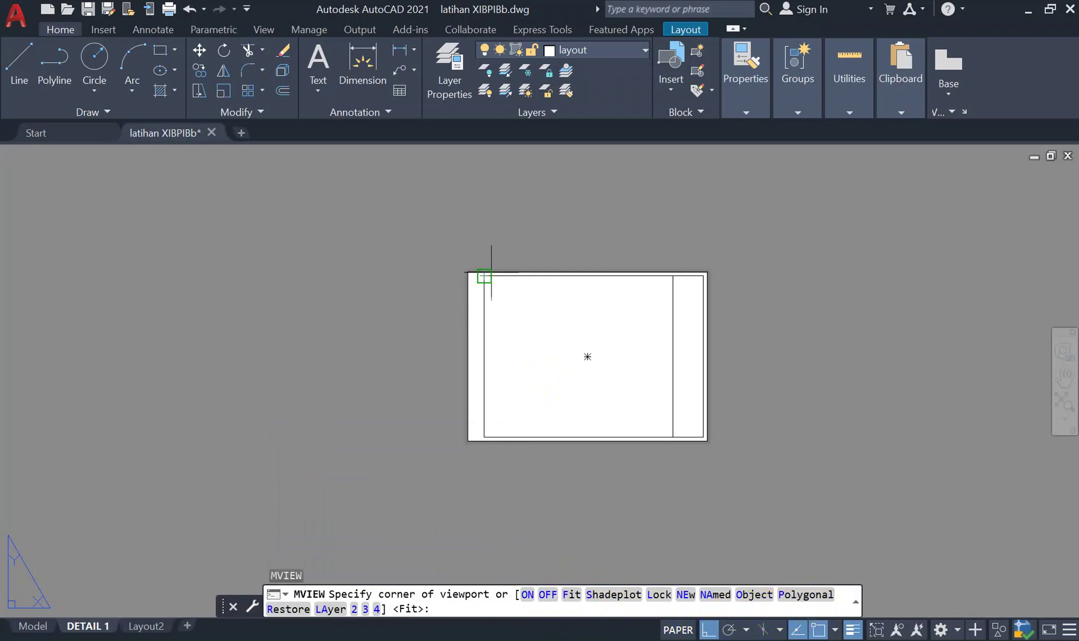
pyautogui.scroll(4, 492, 273)
pyautogui.moveTo(525, 327)
pyautogui.mouseDown(button='middle')
pyautogui.moveTo(509, 193)
pyautogui.moveTo(477, 275)
pyautogui.mouseUp(button='middle')
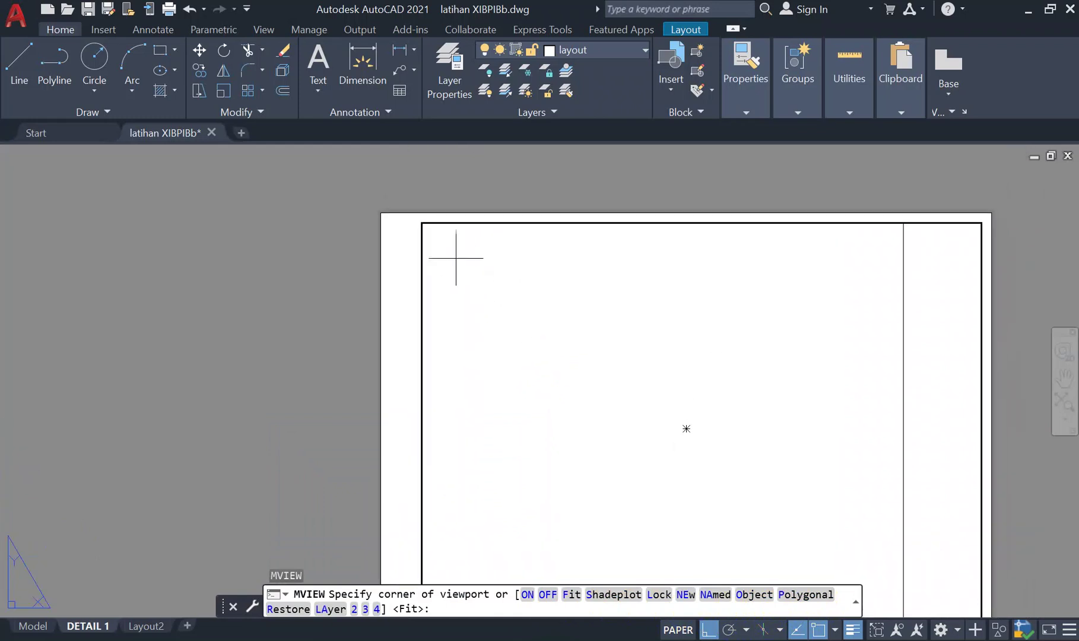
pyautogui.click(702, 222)
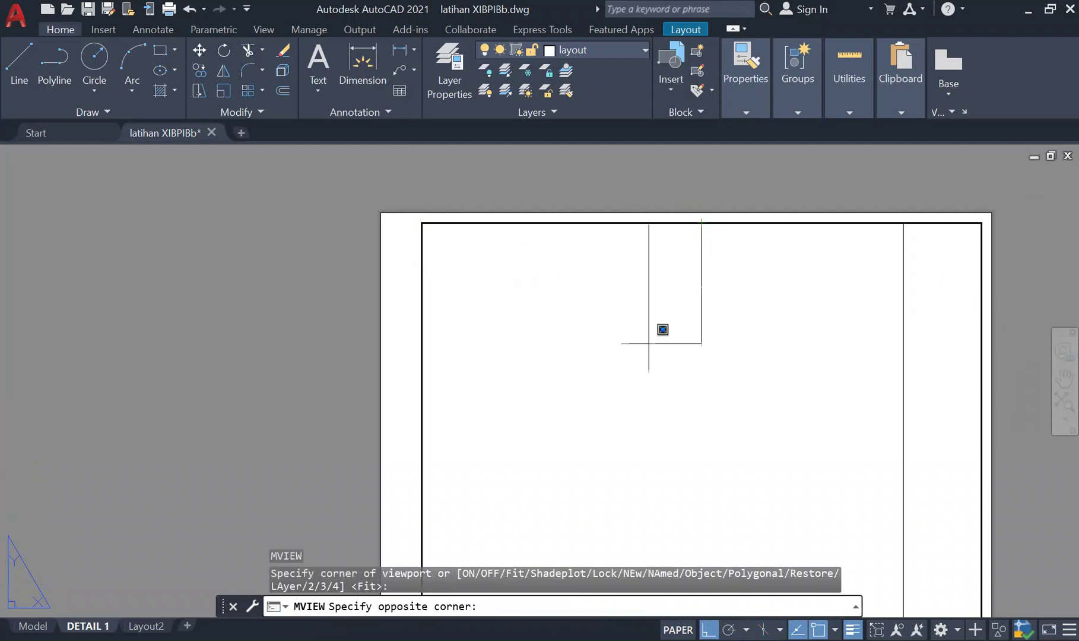
pyautogui.scroll(-4, 631, 458)
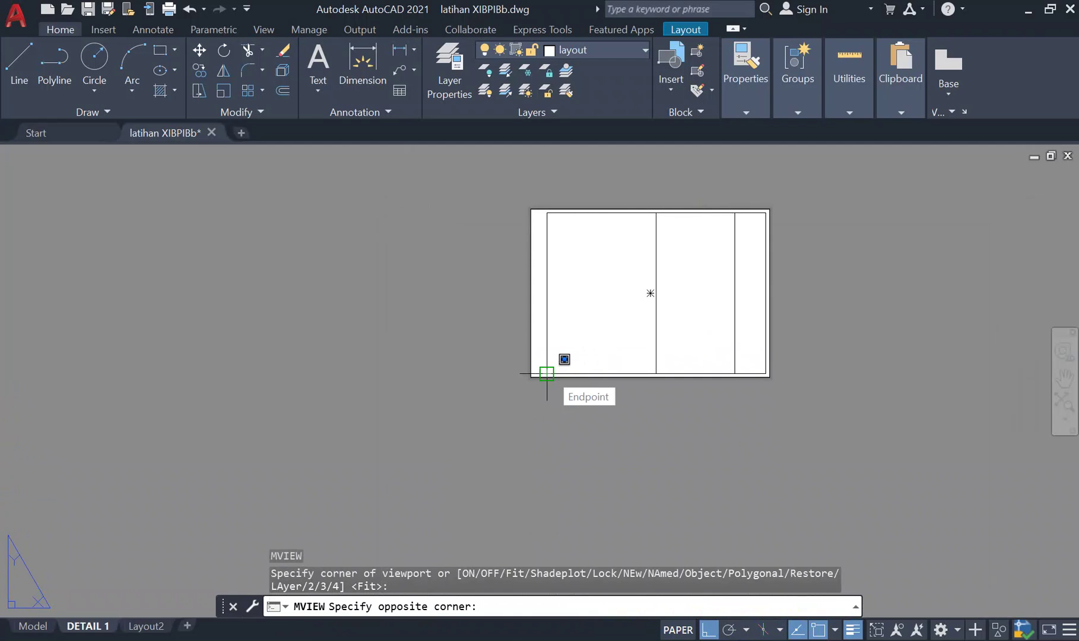
pyautogui.click(547, 374)
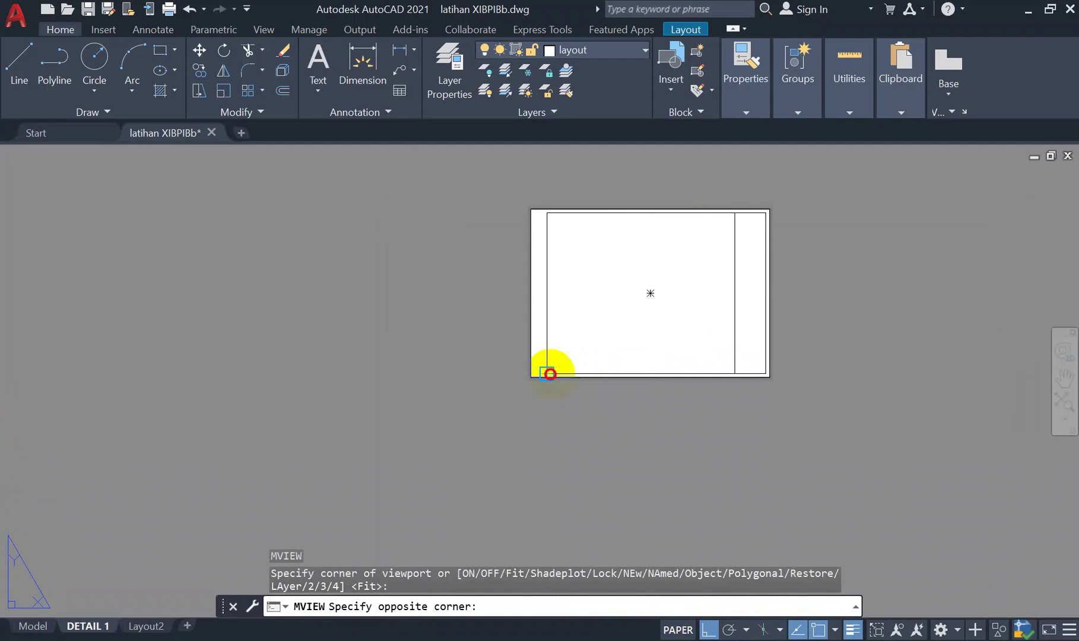
# Examine the house drawings shown in the new viewport on the sheet
pyautogui.scroll(4, 646, 321)
pyautogui.moveTo(569, 416); pyautogui.dragTo(560, 333, button='middle')
pyautogui.scroll(-5, 578, 347)
pyautogui.scroll(5, 597, 336)
pyautogui.scroll(-7, 578, 326)
pyautogui.scroll(1, 590, 330)
pyautogui.scroll(6, 574, 348)
pyautogui.scroll(-4, 574, 344)
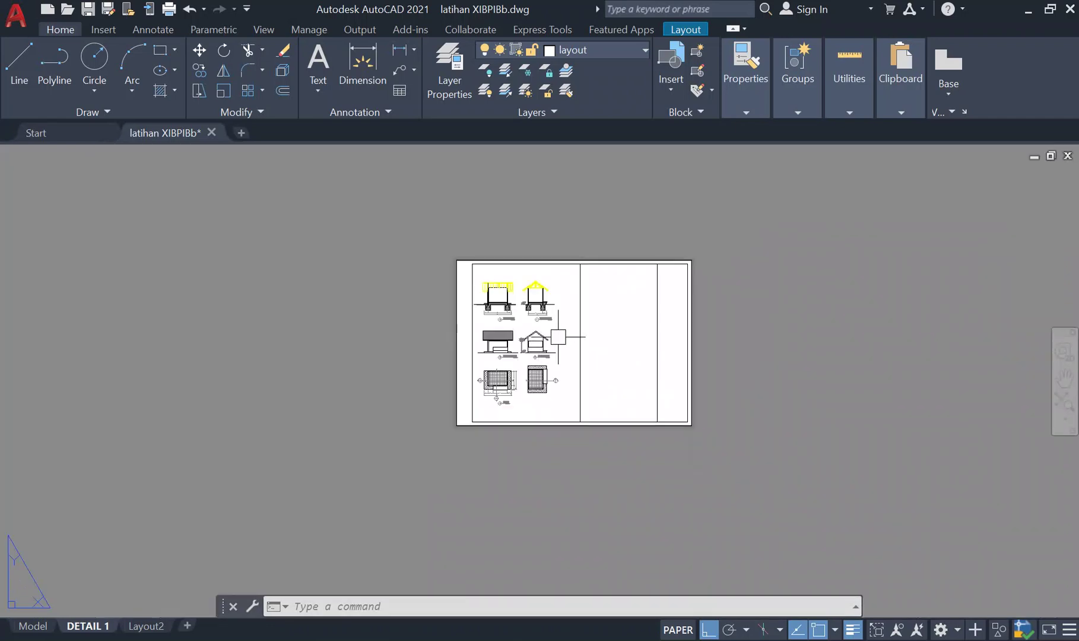
# Activate model space inside the viewport with MSPACE and try zooming and panning the house drawings within it
pyautogui.write('MS')
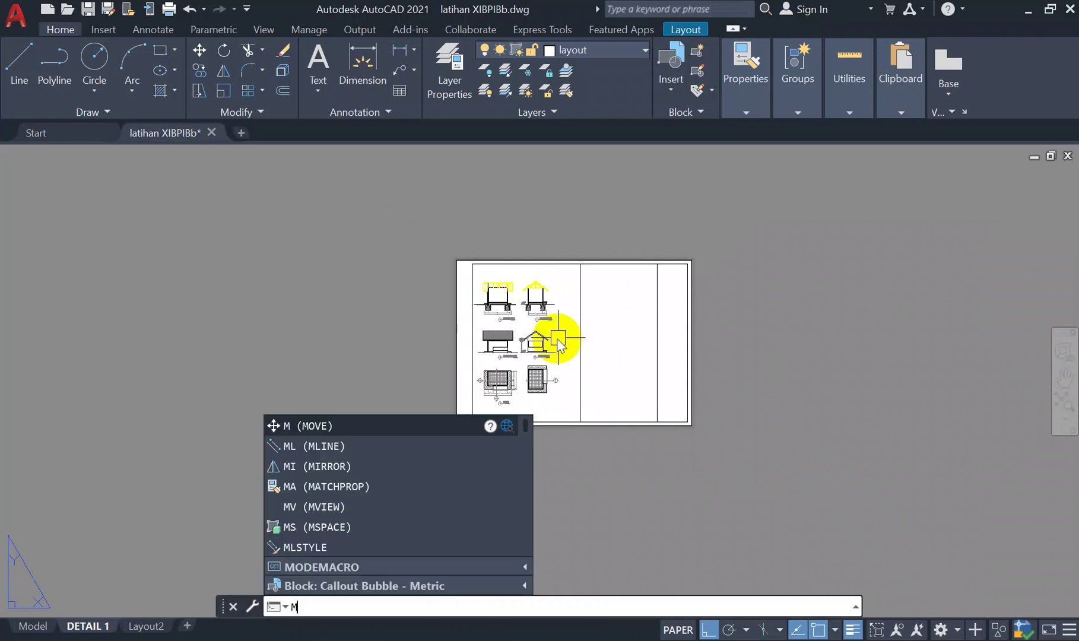
pyautogui.press('Return')
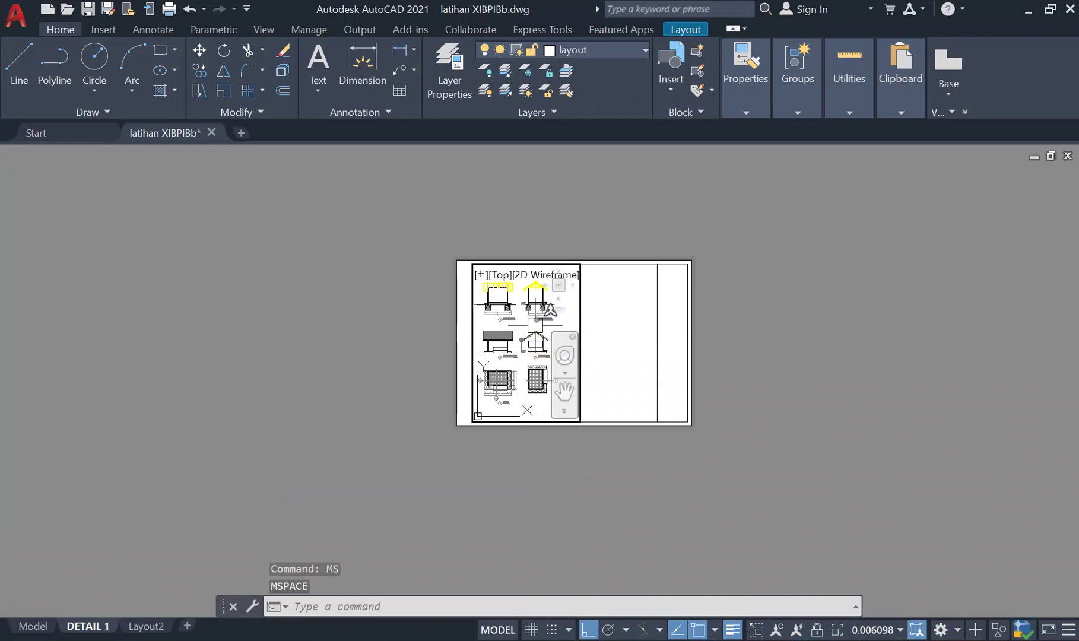
pyautogui.scroll(4, 536, 323)
pyautogui.scroll(-5, 534, 316)
pyautogui.scroll(5, 534, 317)
pyautogui.scroll(-6, 534, 316)
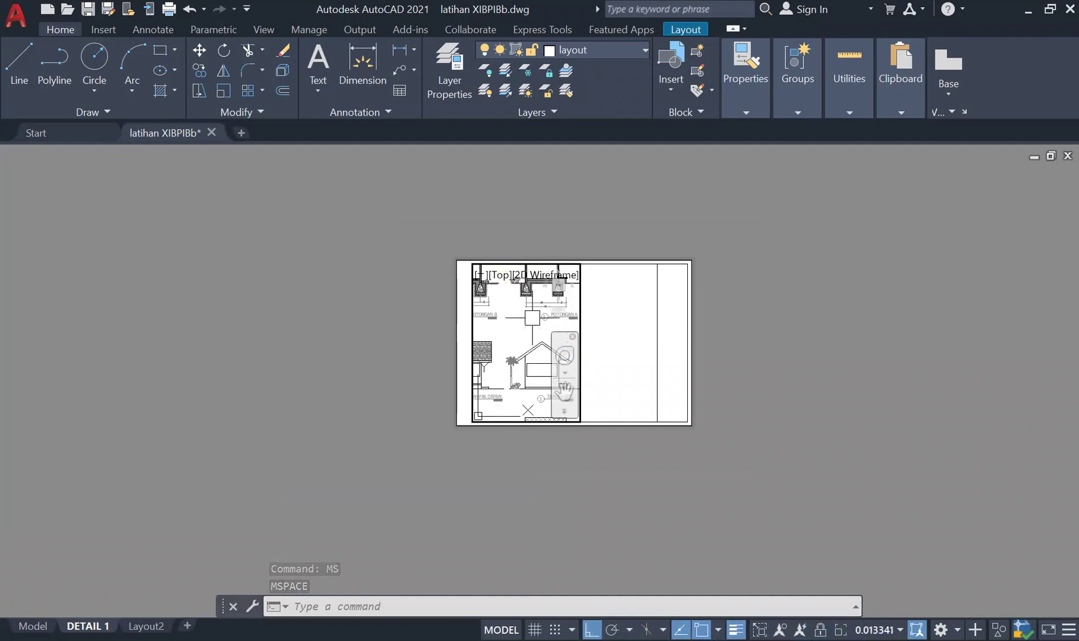
pyautogui.scroll(3, 532, 318)
pyautogui.scroll(-5, 532, 318)
pyautogui.scroll(2, 531, 318)
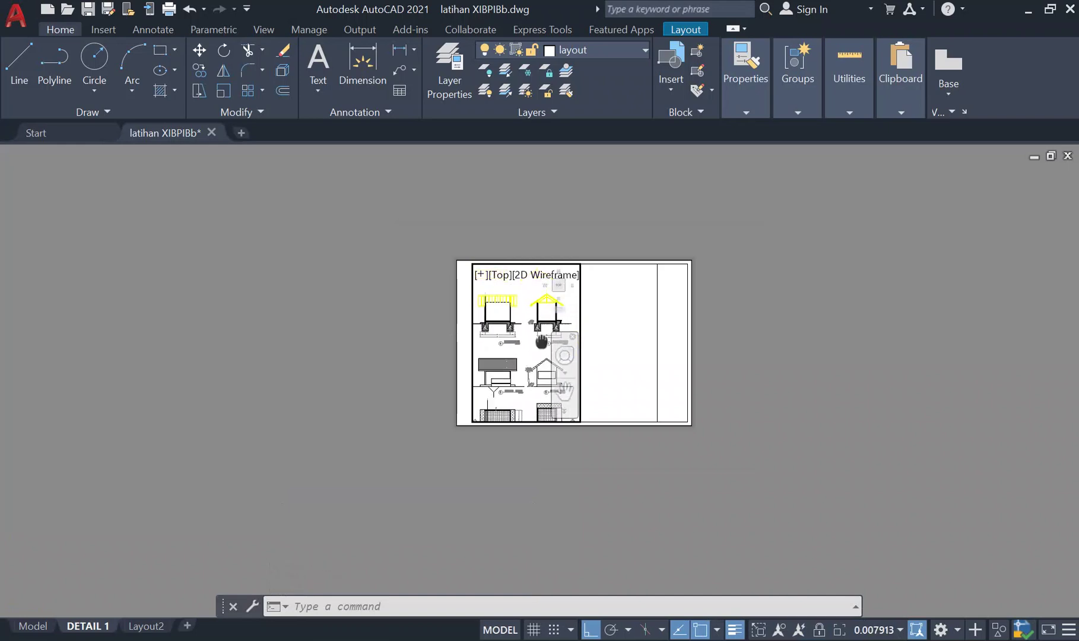
# Check the house drawings in the Model space and return to the DETAIL 1 layout
pyautogui.click(33, 627)
pyautogui.scroll(-5, 478, 350)
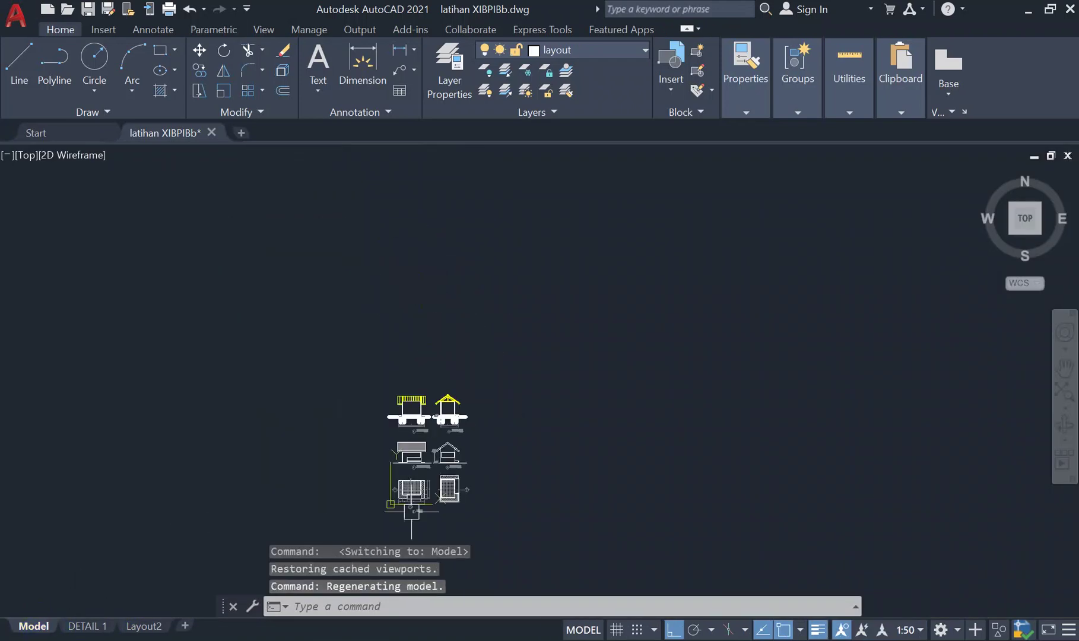
pyautogui.click(93, 624)
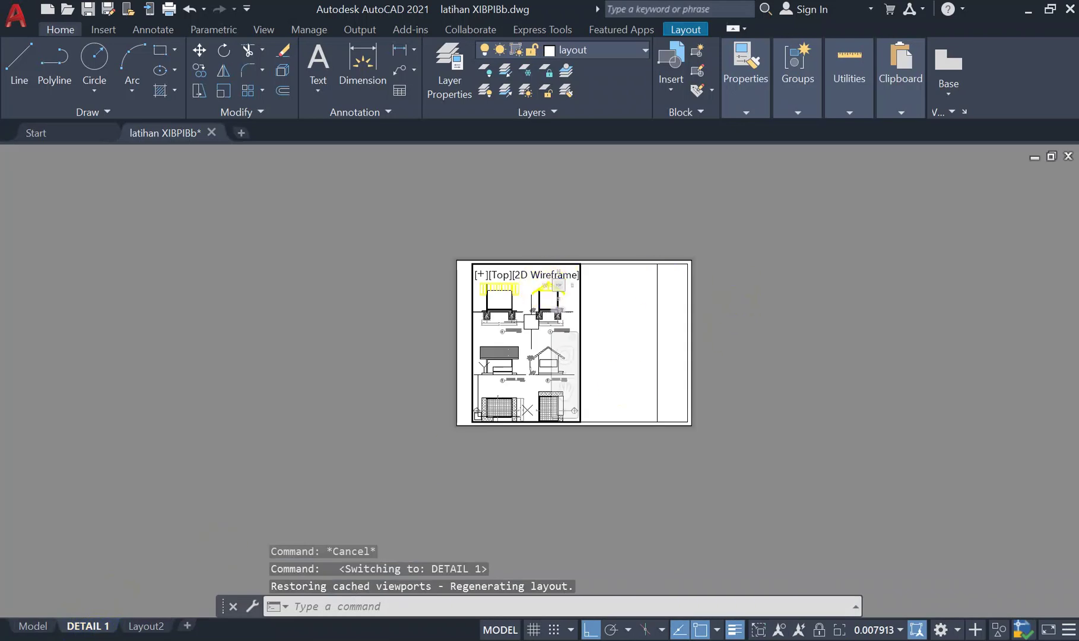
# Enlarge and pan the viewport's view to frame the POTONGAN A and TAMPAK KIRI drawings
pyautogui.scroll(3, 534, 354)
pyautogui.scroll(-6, 557, 331)
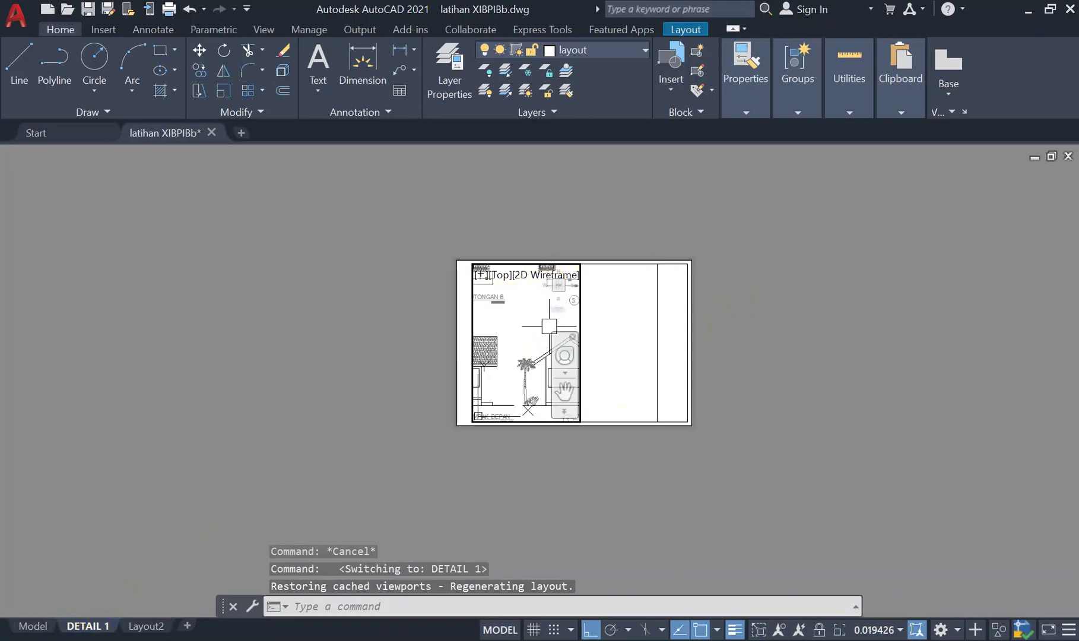
pyautogui.moveTo(535, 330); pyautogui.dragTo(545, 317, button='middle')
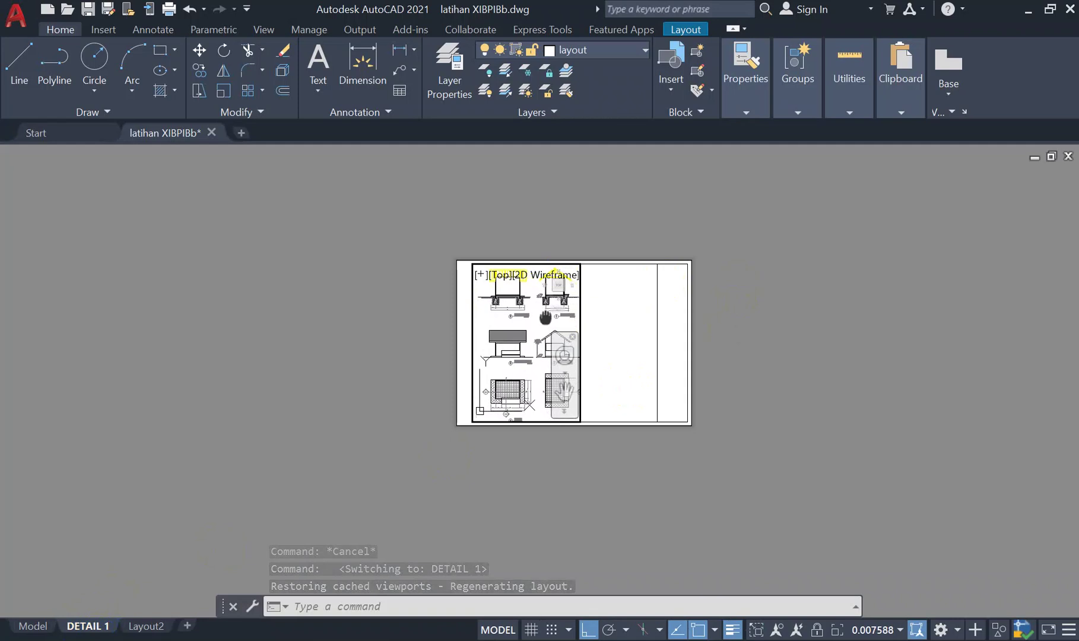
pyautogui.scroll(2, 535, 326)
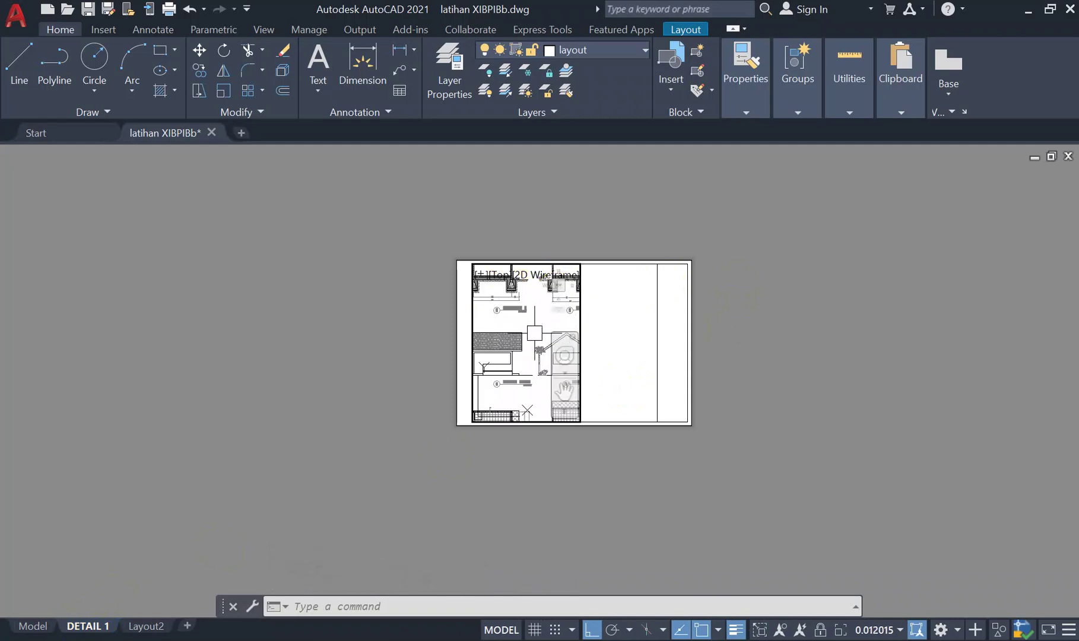
pyautogui.scroll(2, 533, 336)
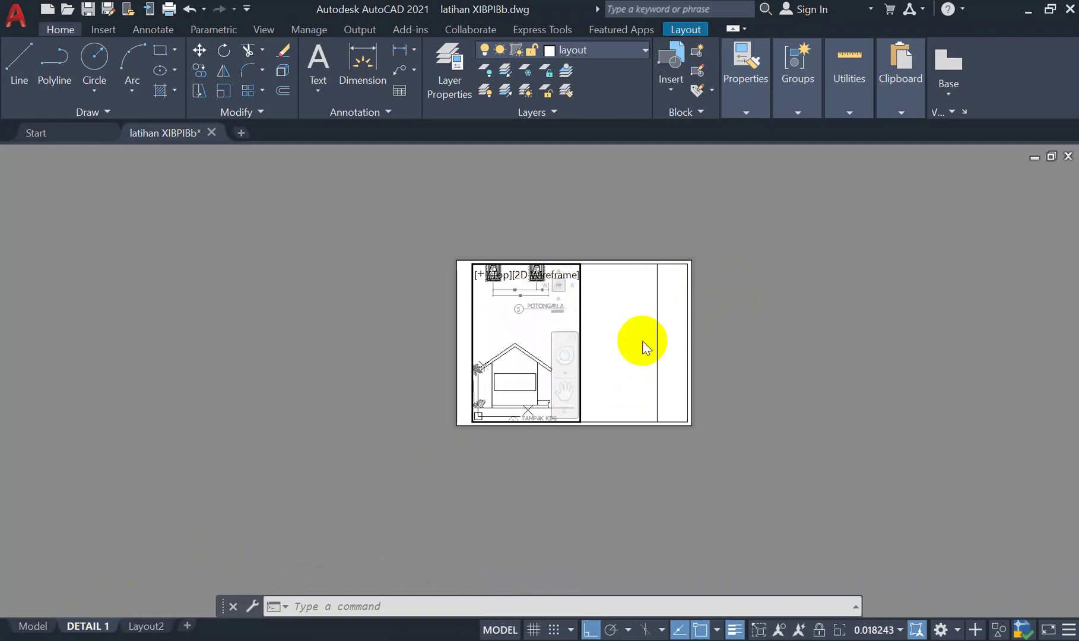
# Return to paper space with PSPACE and examine the whole sheet with its viewport
pyautogui.write('s')
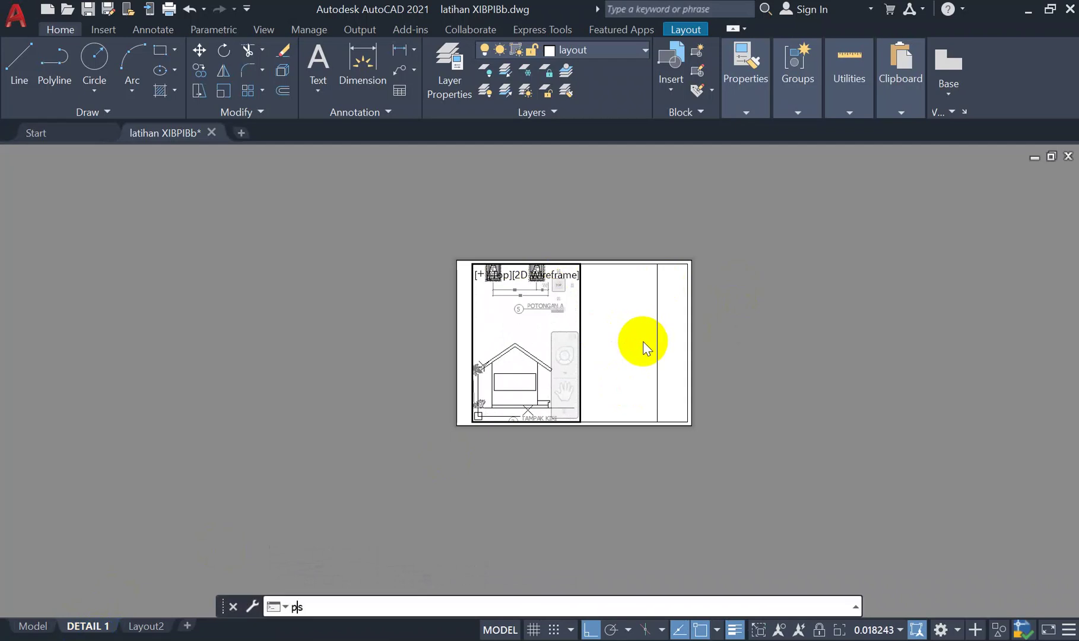
pyautogui.press('Return')
pyautogui.scroll(4, 638, 348)
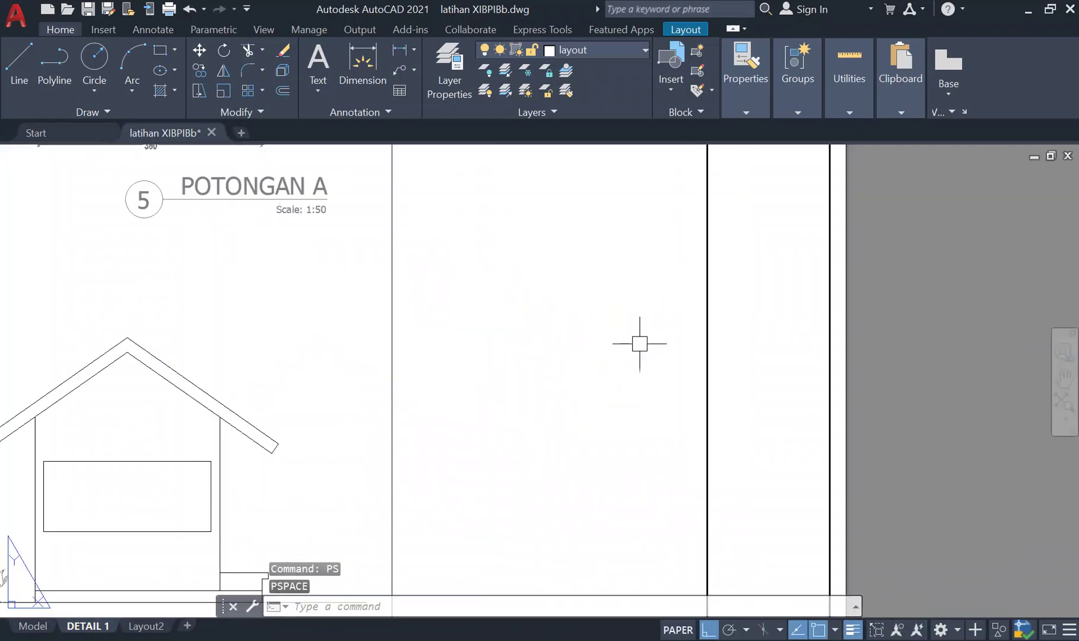
pyautogui.scroll(-6, 638, 349)
pyautogui.scroll(4, 633, 340)
pyautogui.scroll(-3, 634, 339)
pyautogui.scroll(3, 522, 359)
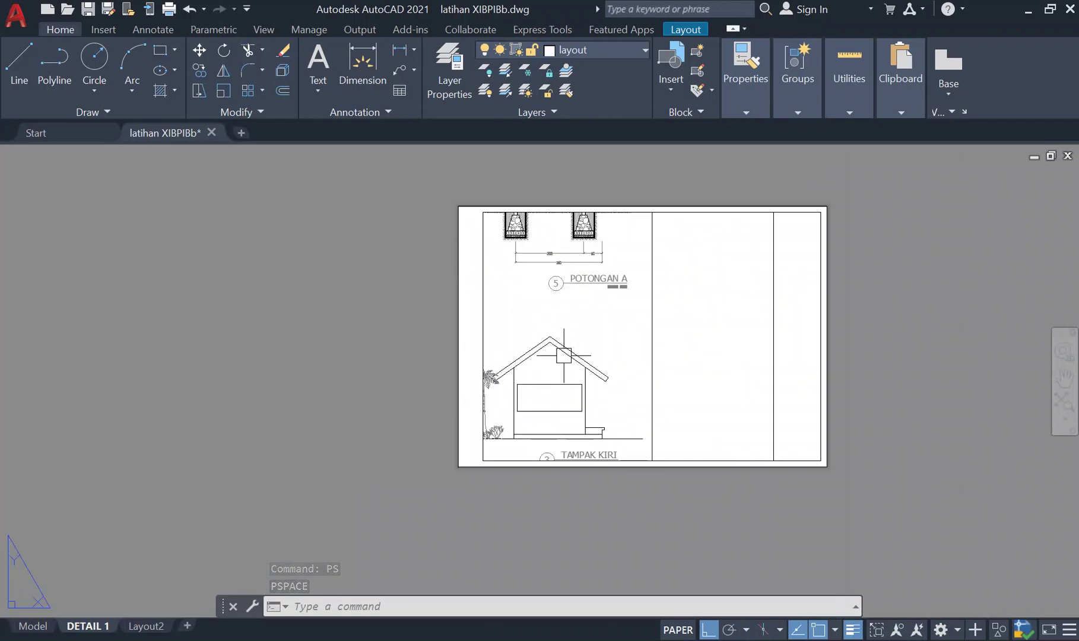
pyautogui.moveTo(715, 312); pyautogui.dragTo(710, 310, button='middle')
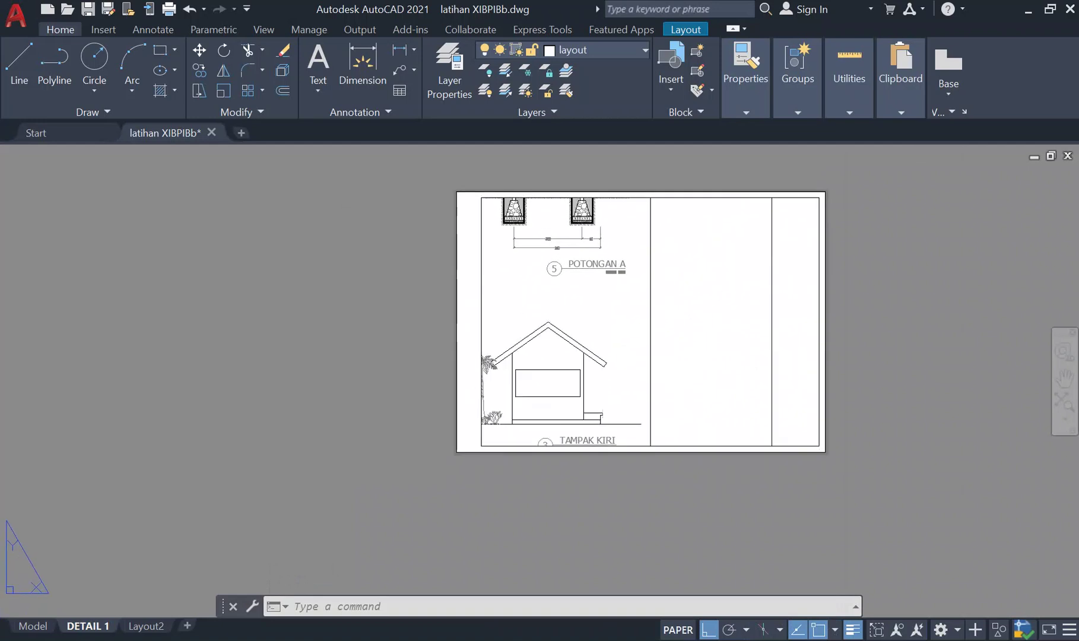
pyautogui.moveTo(620, 360); pyautogui.dragTo(618, 363, button='middle')
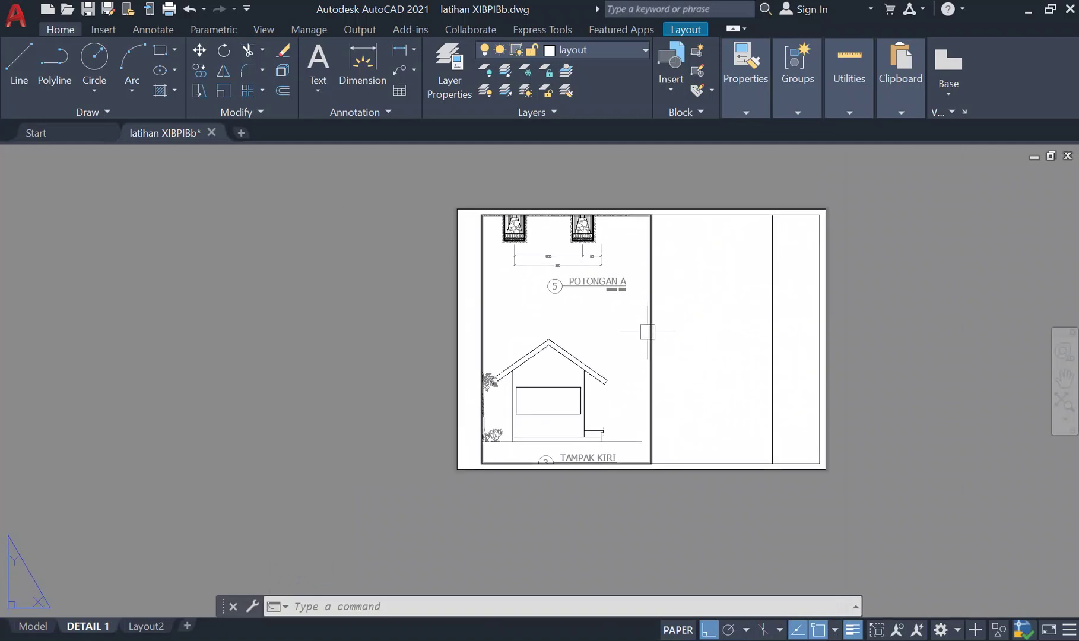
# Maximize the viewport from its border, and go back to the normal DETAIL 1 layout view
pyautogui.click(648, 332)
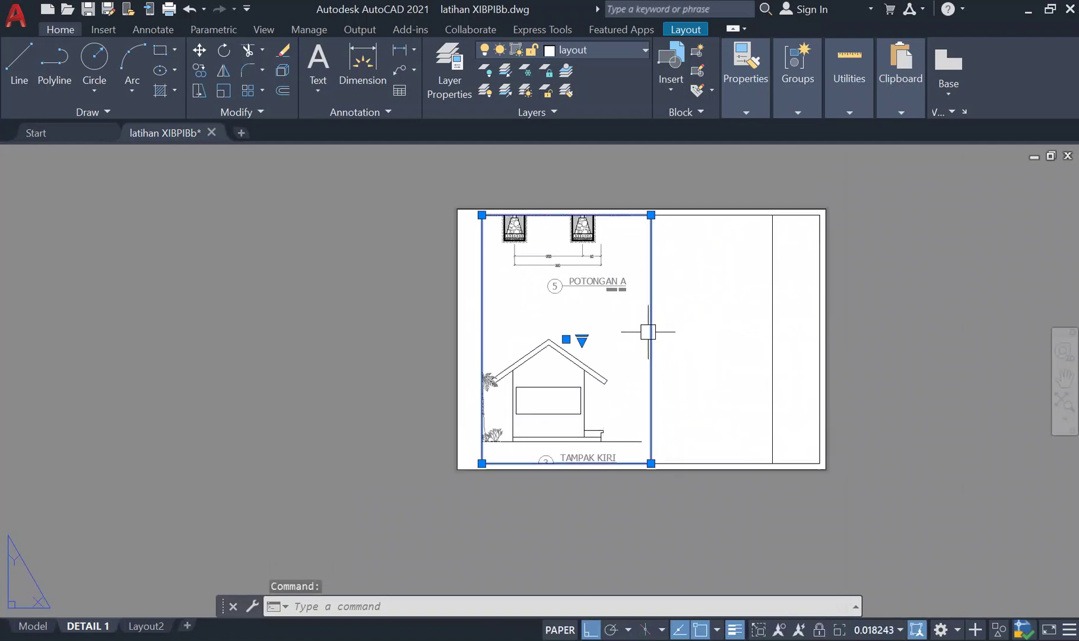
pyautogui.doubleClick(647, 332)
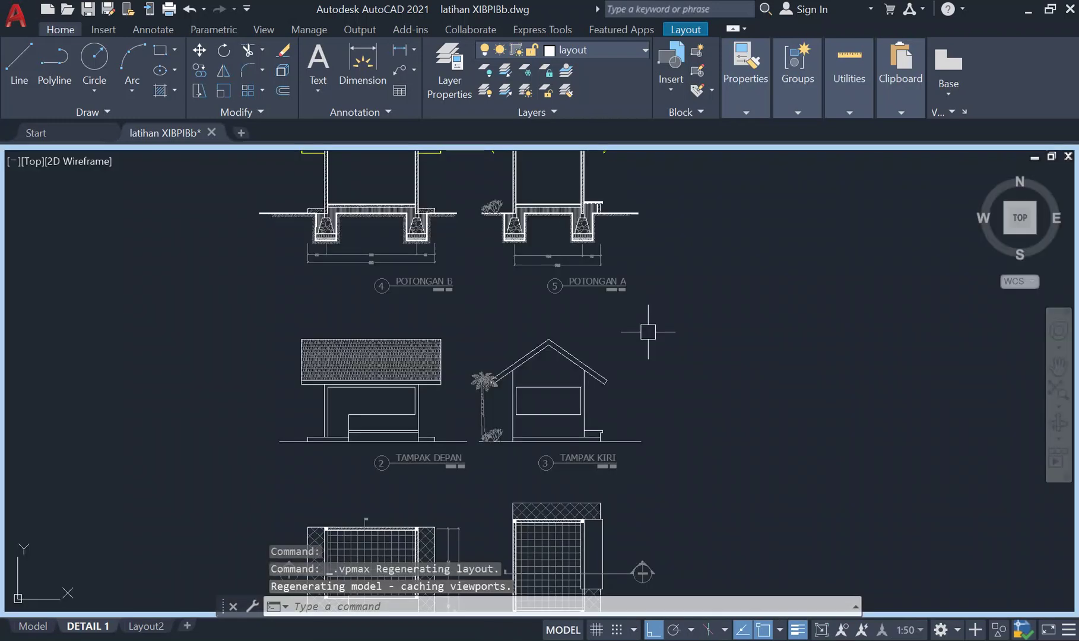
pyautogui.click(108, 630)
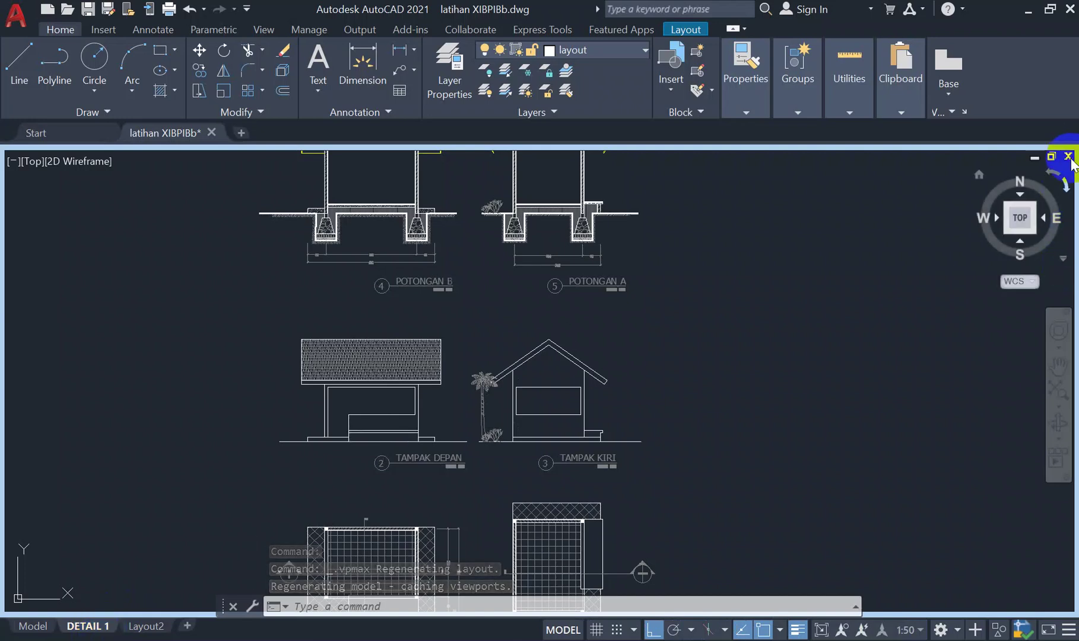
pyautogui.click(48, 630)
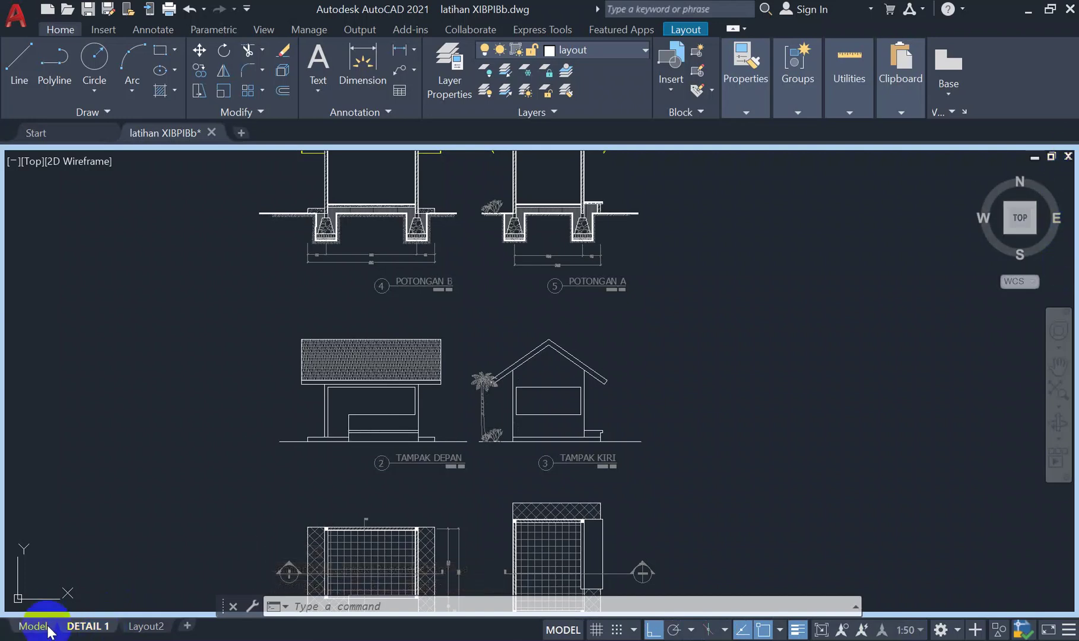
pyautogui.click(84, 628)
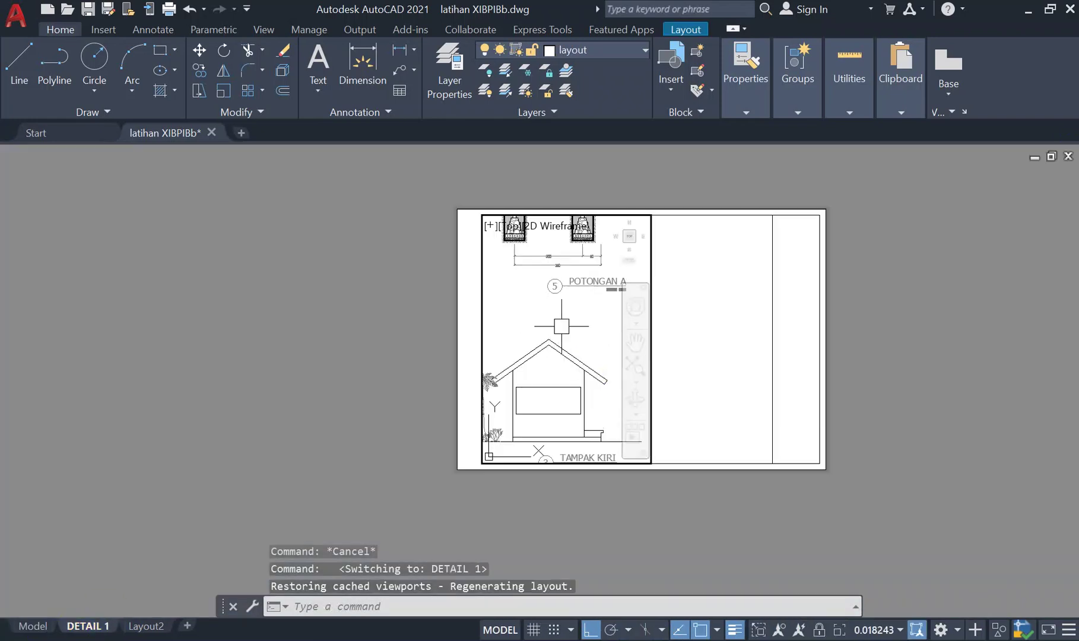
# Leave the viewport for paper space and check how the sheet zooms together with its drawings
pyautogui.click(576, 312)
pyautogui.click(549, 330)
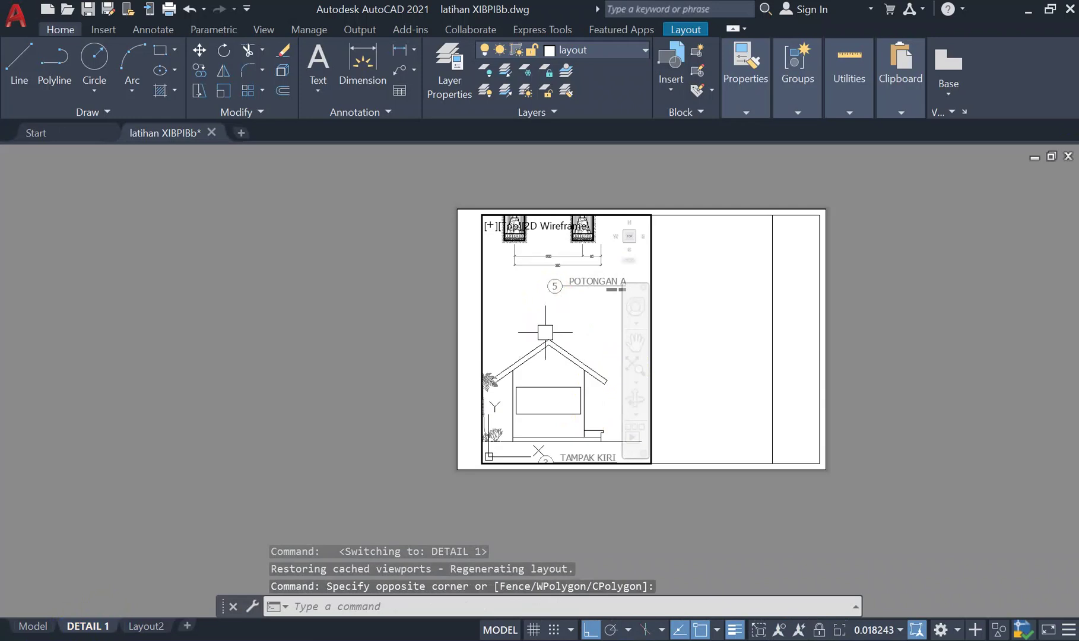
pyautogui.doubleClick(725, 342)
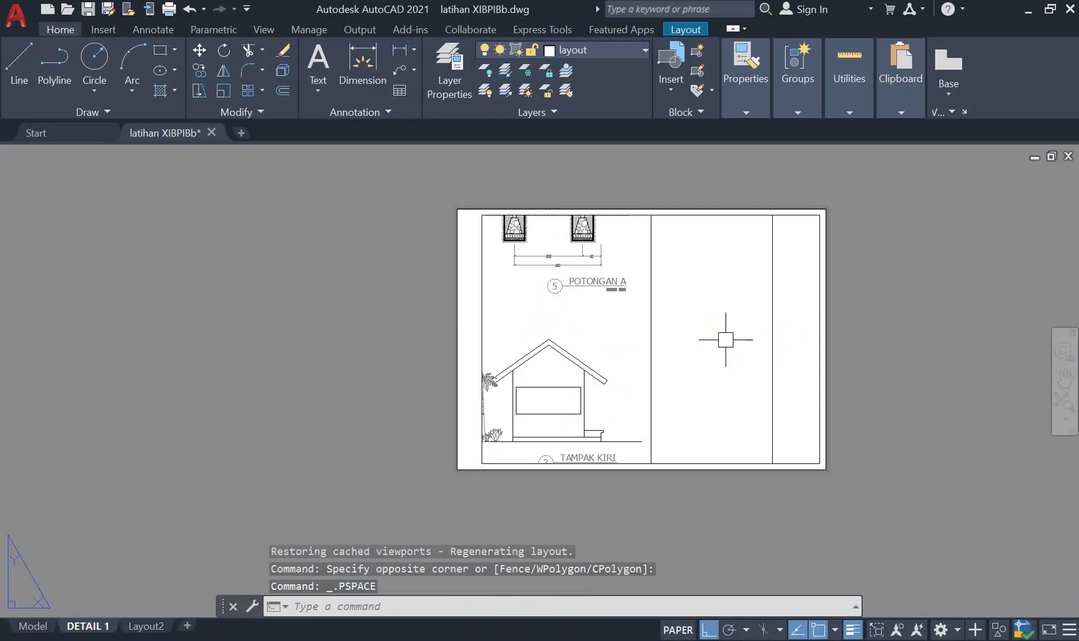
pyautogui.scroll(-4, 726, 340)
pyautogui.scroll(4, 725, 340)
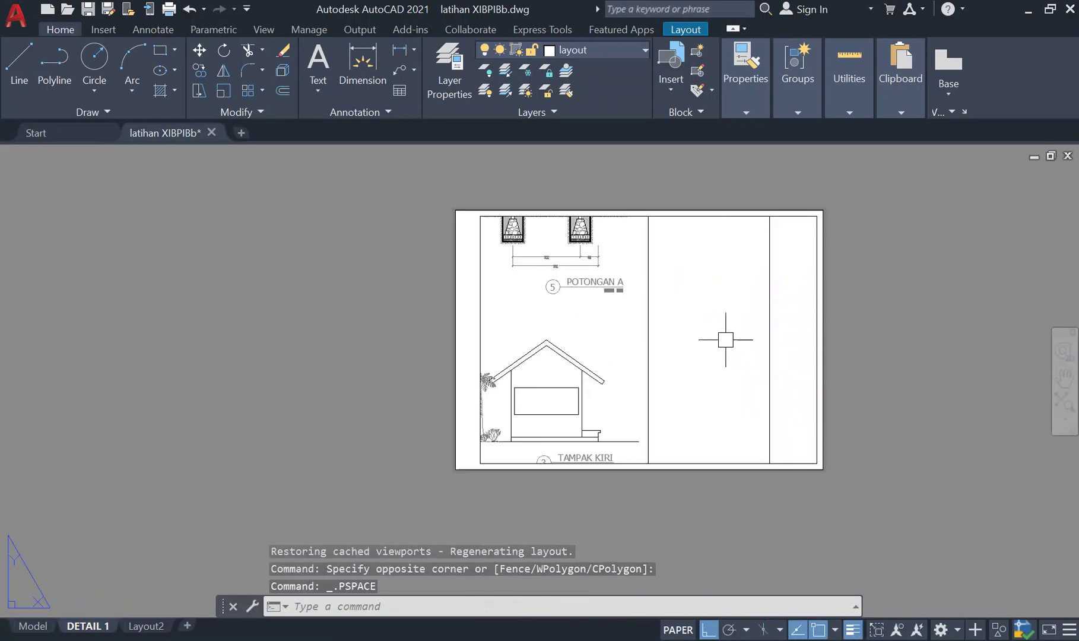
pyautogui.scroll(5, 726, 339)
pyautogui.scroll(-3, 725, 340)
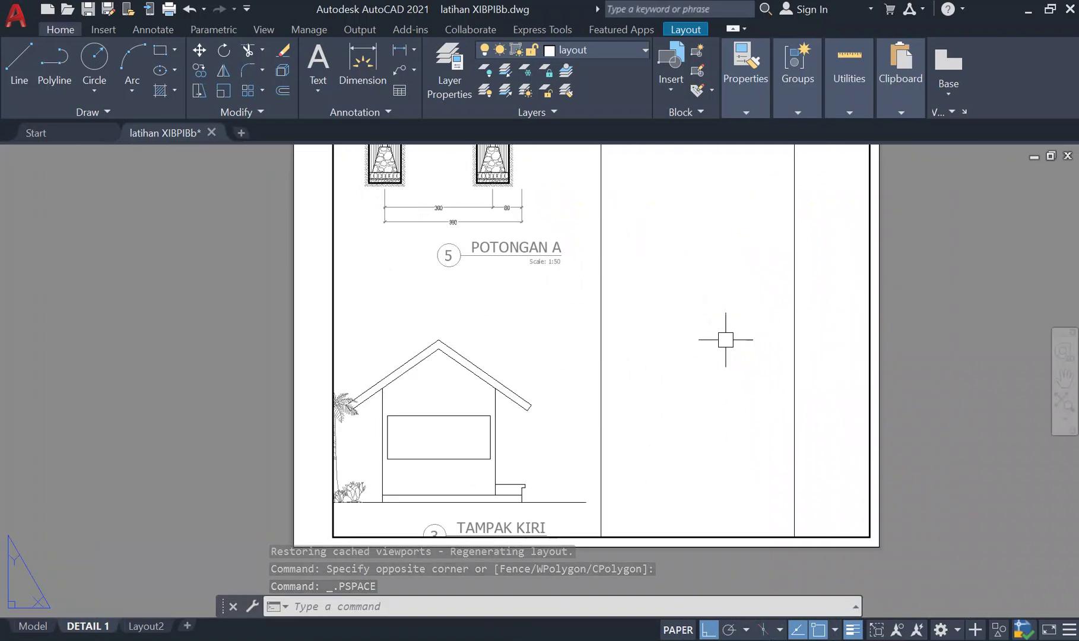
pyautogui.scroll(-3, 725, 339)
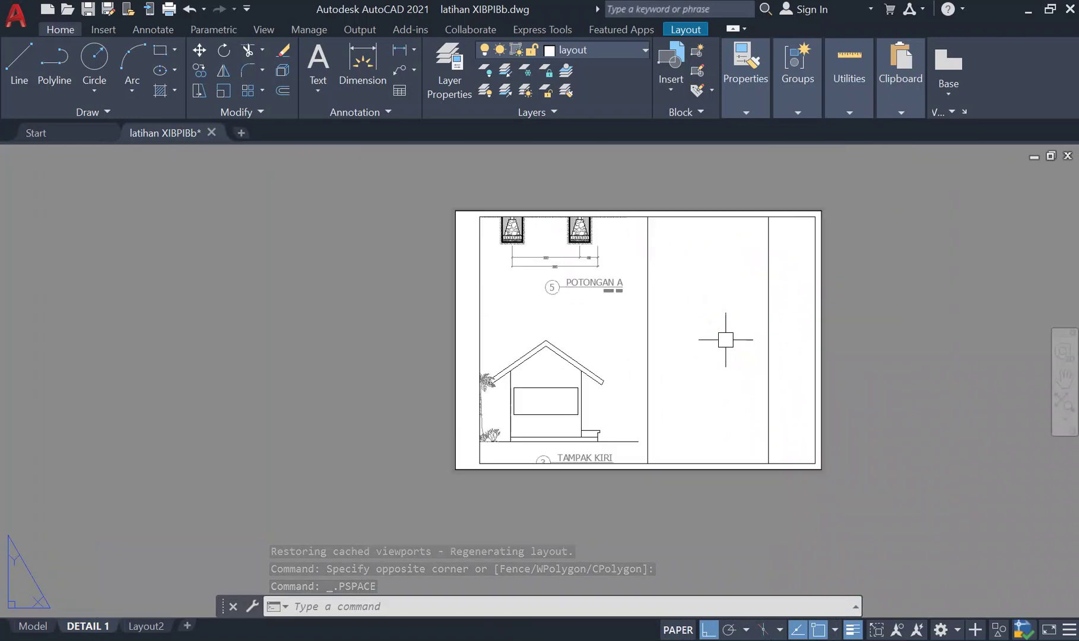
# Activate the viewport's model space and fit all six house drawings within its view
pyautogui.doubleClick(576, 325)
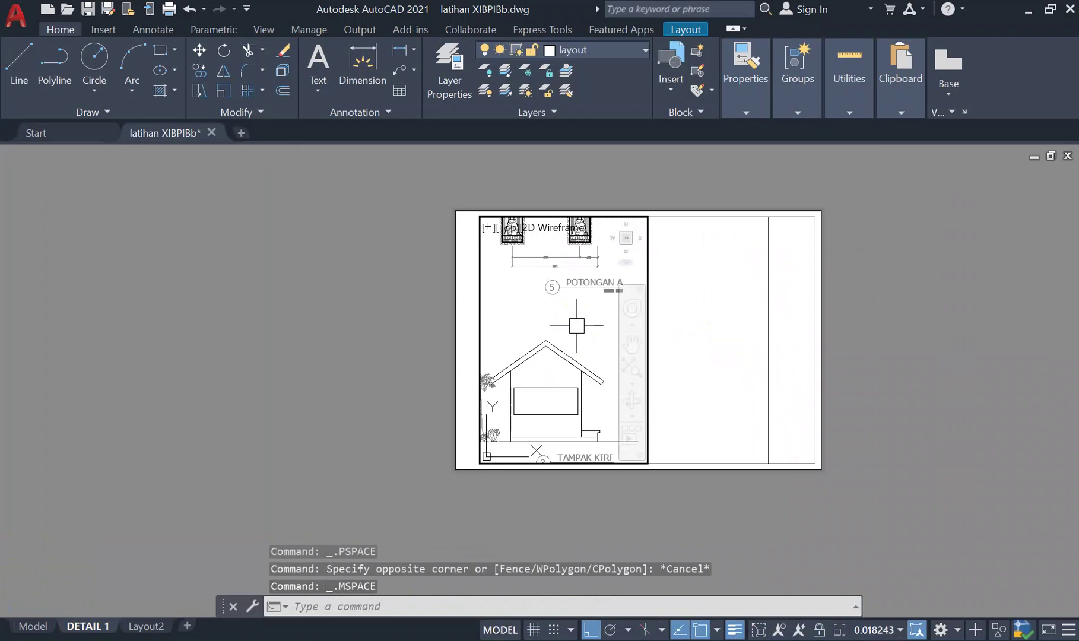
pyautogui.scroll(3, 577, 326)
pyautogui.scroll(-2, 577, 325)
pyautogui.scroll(-5, 577, 326)
pyautogui.moveTo(577, 326); pyautogui.dragTo(598, 332, button='middle')
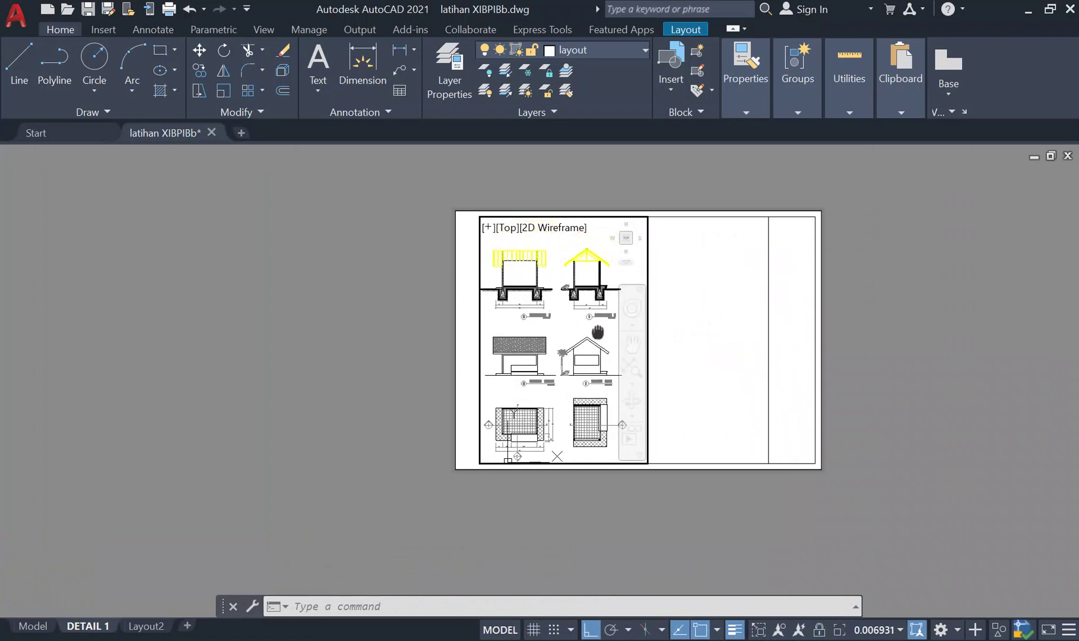
pyautogui.scroll(-4, 593, 332)
pyautogui.scroll(2, 590, 331)
pyautogui.scroll(2, 590, 330)
pyautogui.moveTo(590, 330); pyautogui.dragTo(607, 323, button='middle')
pyautogui.click(633, 344)
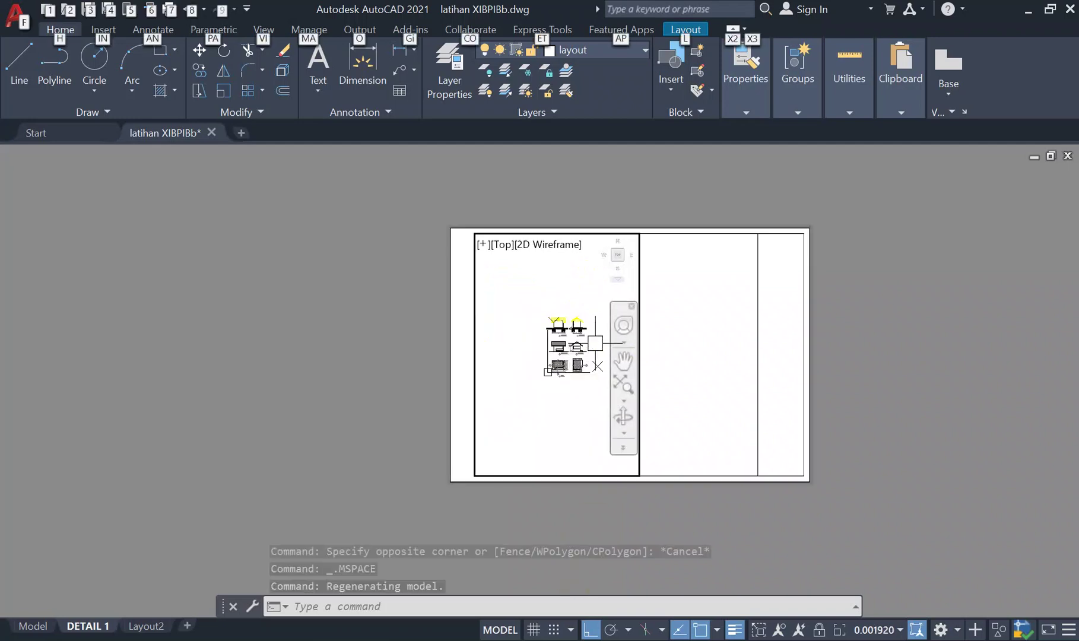
pyautogui.scroll(4, 575, 314)
pyautogui.moveTo(574, 314); pyautogui.dragTo(568, 299, button='middle')
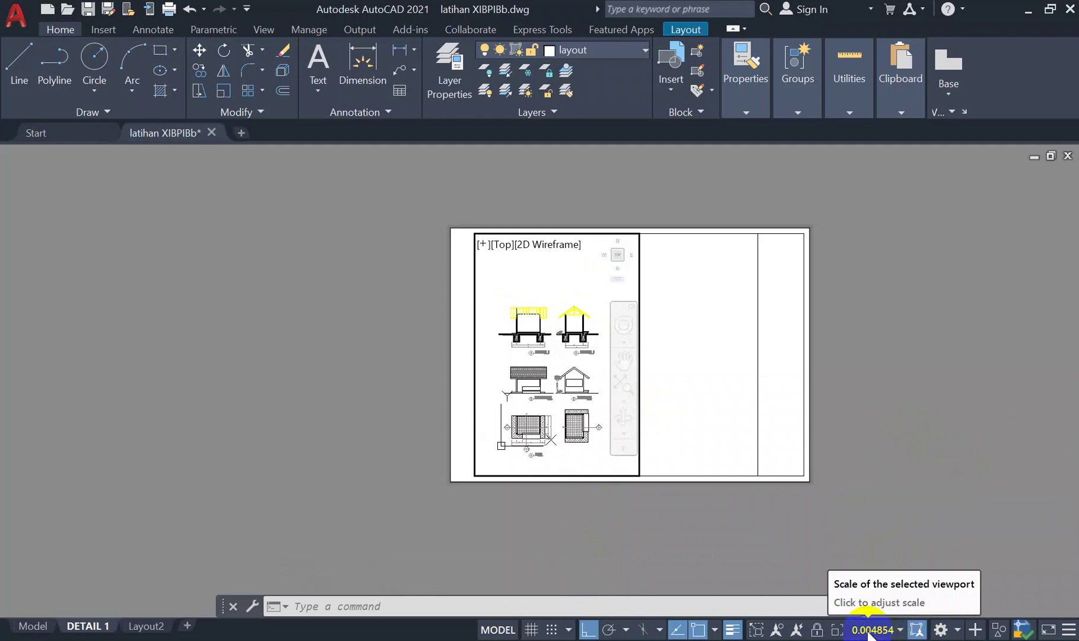
# Set the viewport scale to 1:50 and frame the POTONGAN A section in its view
pyautogui.click(900, 631)
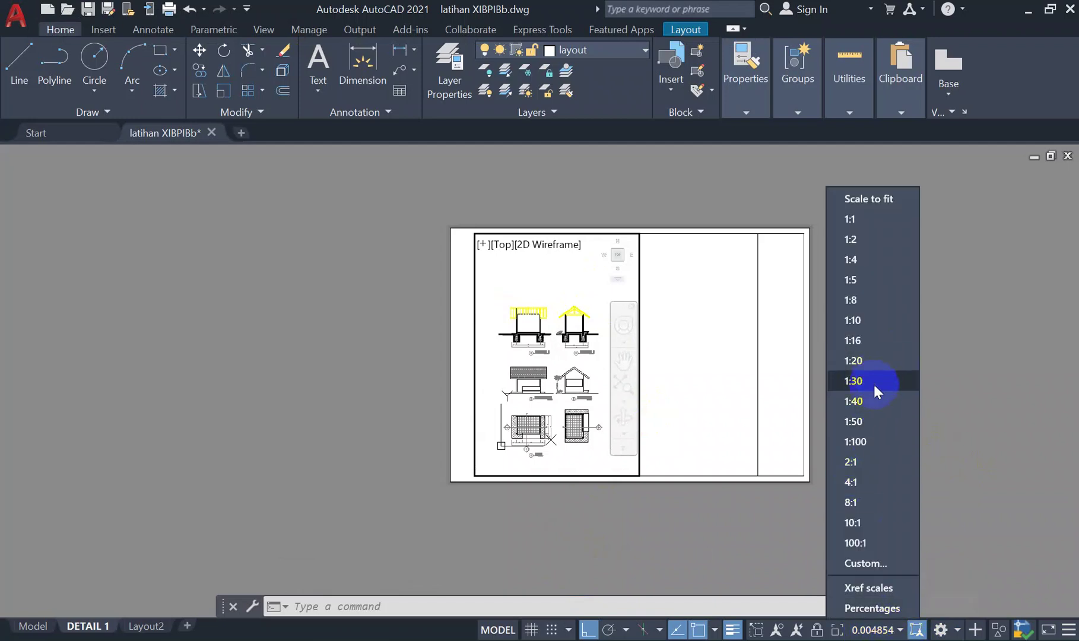
pyautogui.click(855, 421)
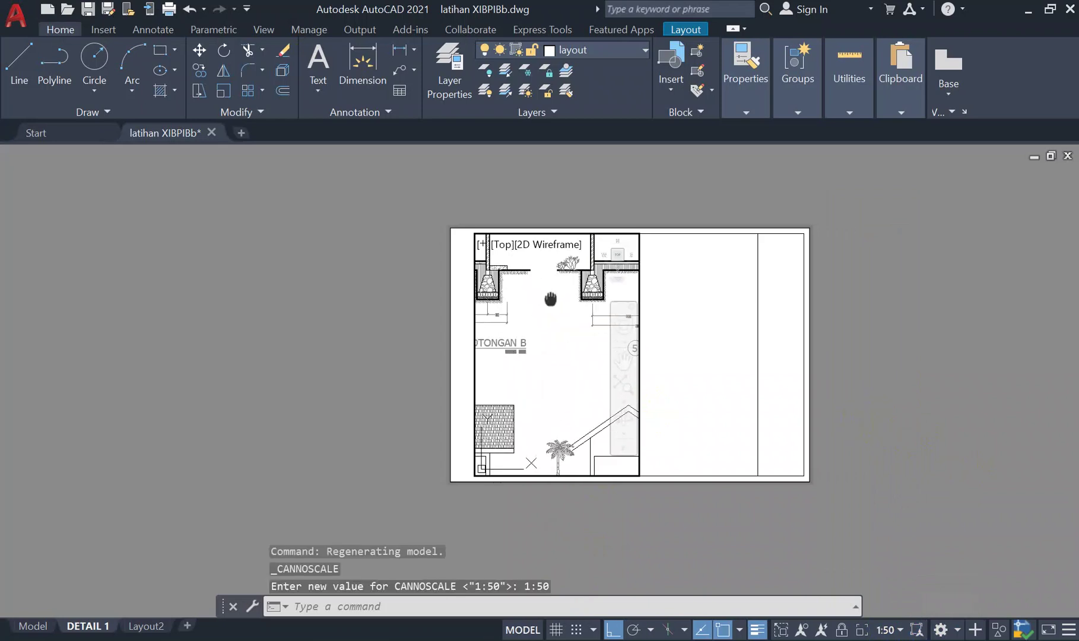
pyautogui.moveTo(550, 299); pyautogui.dragTo(475, 415, button='middle')
pyautogui.moveTo(538, 395); pyautogui.dragTo(538, 390, button='middle')
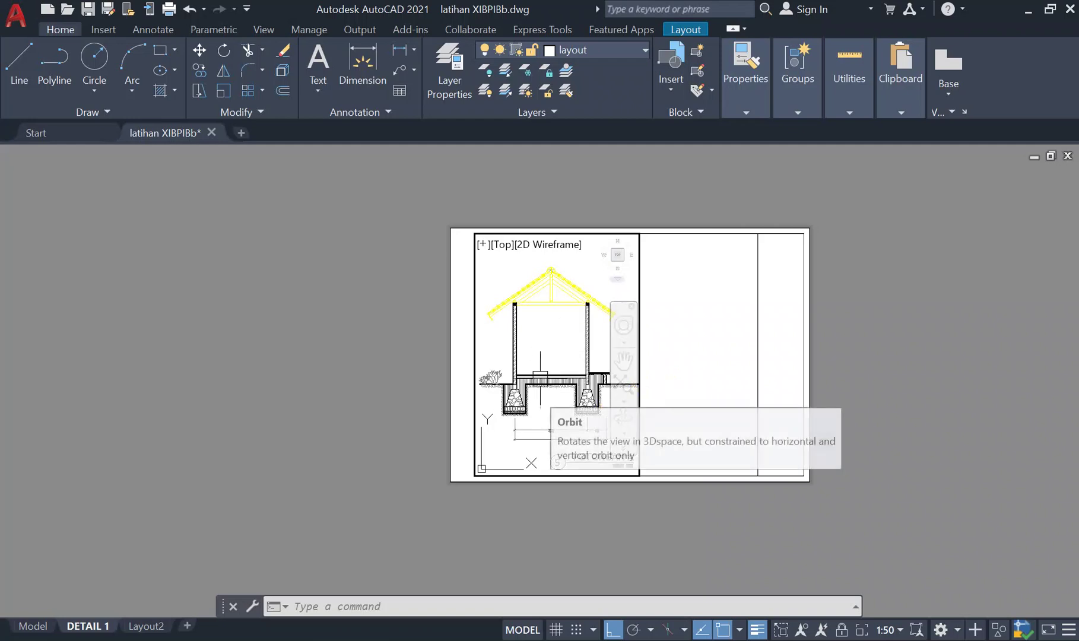
# Reapply the 1:50 viewport scale after zooming its view, keep POTONGAN A framed, and return to paper space
pyautogui.scroll(-3, 568, 361)
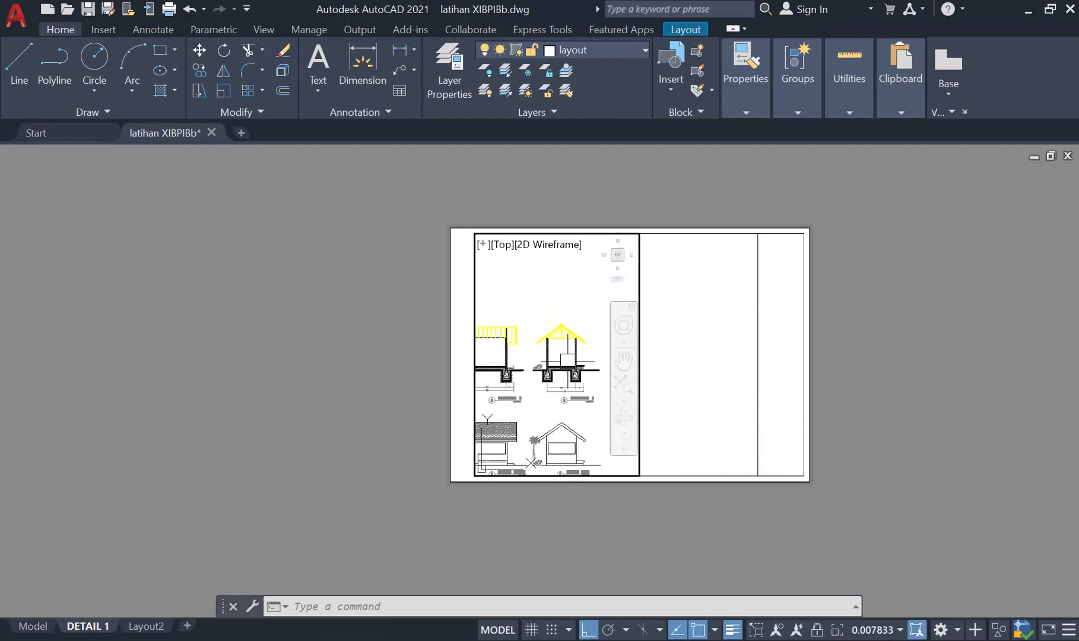
pyautogui.scroll(3, 567, 361)
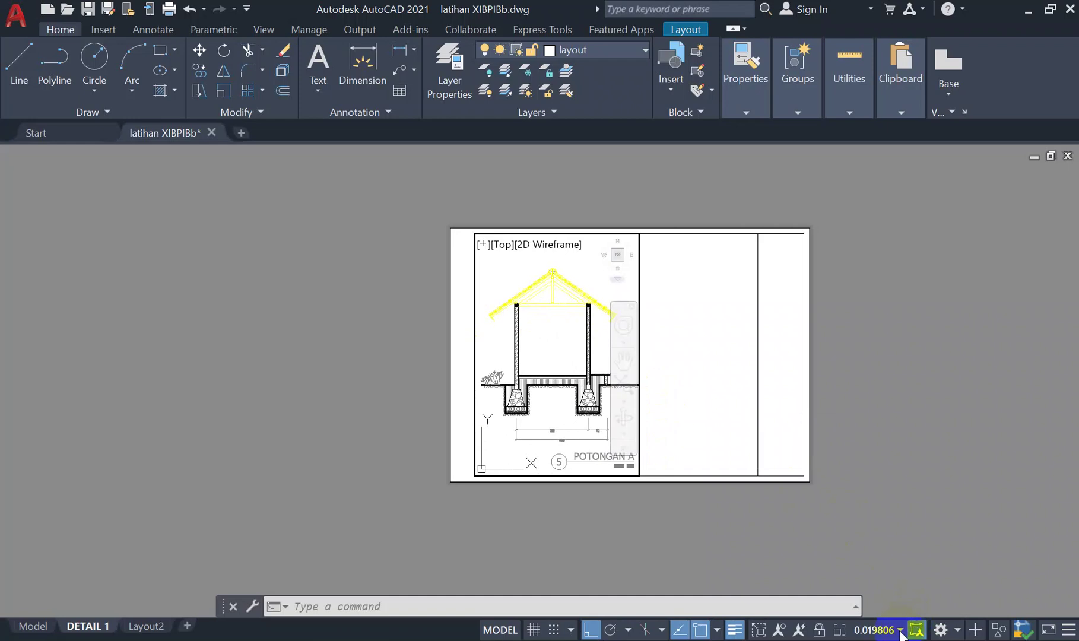
pyautogui.click(878, 630)
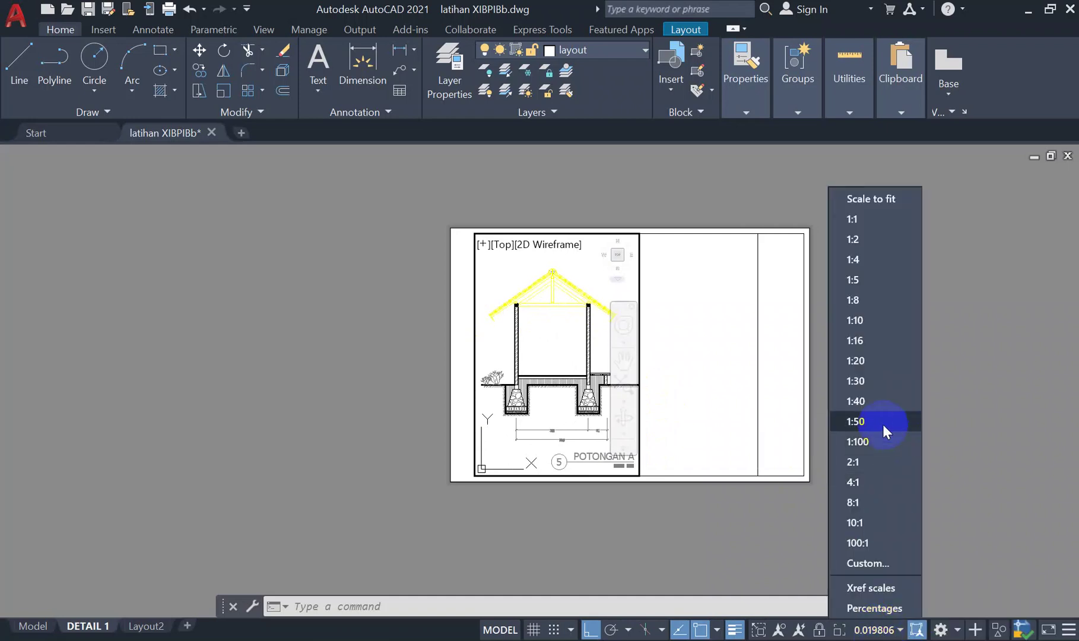
pyautogui.click(883, 424)
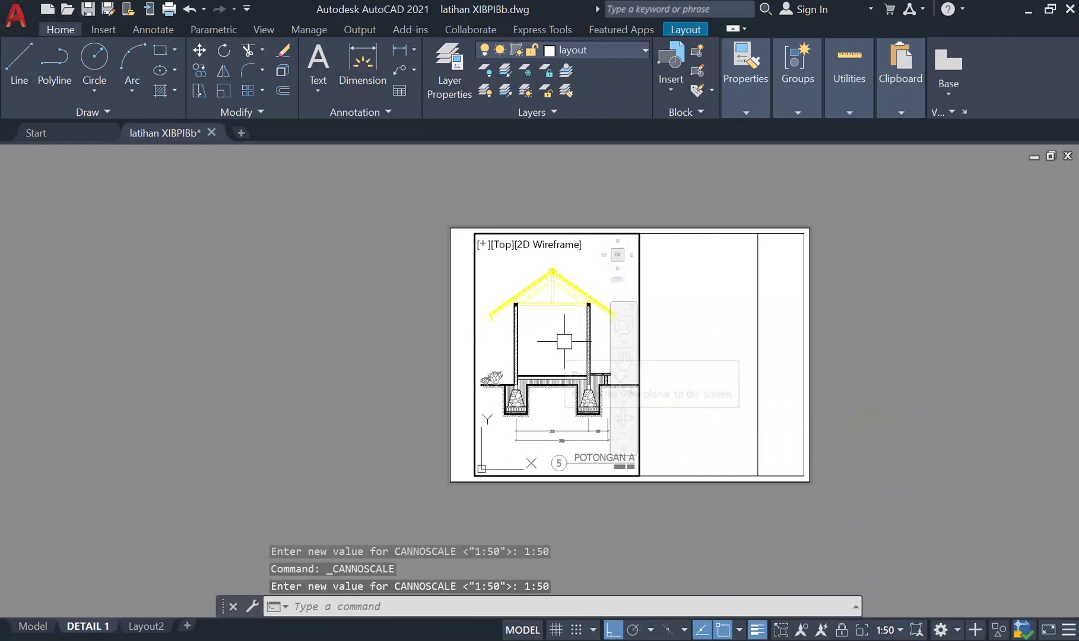
pyautogui.moveTo(564, 343); pyautogui.dragTo(563, 342, button='middle')
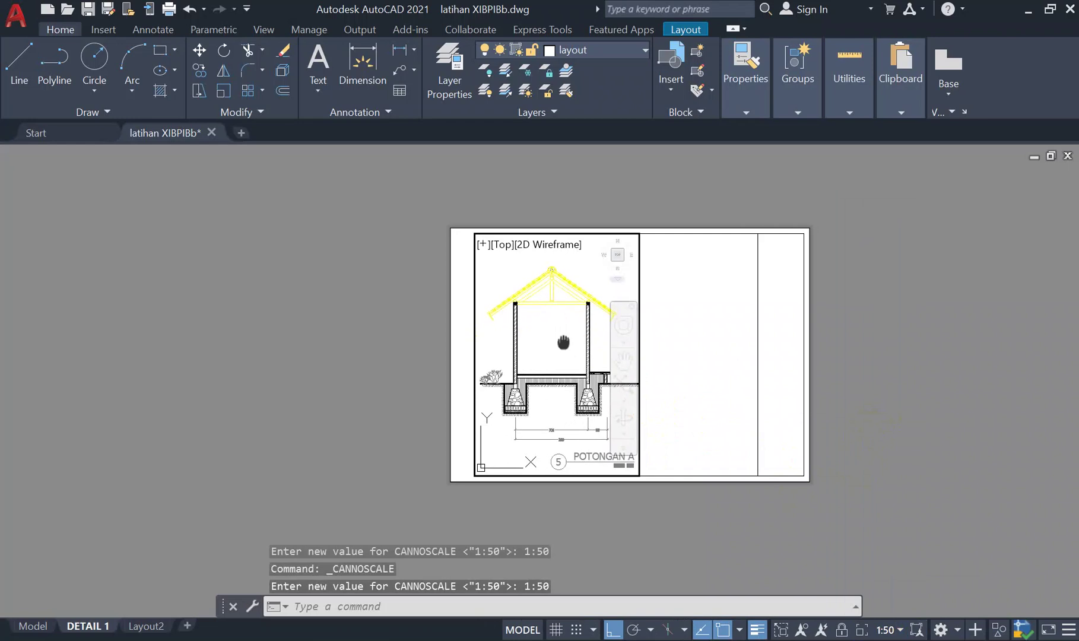
pyautogui.doubleClick(693, 355)
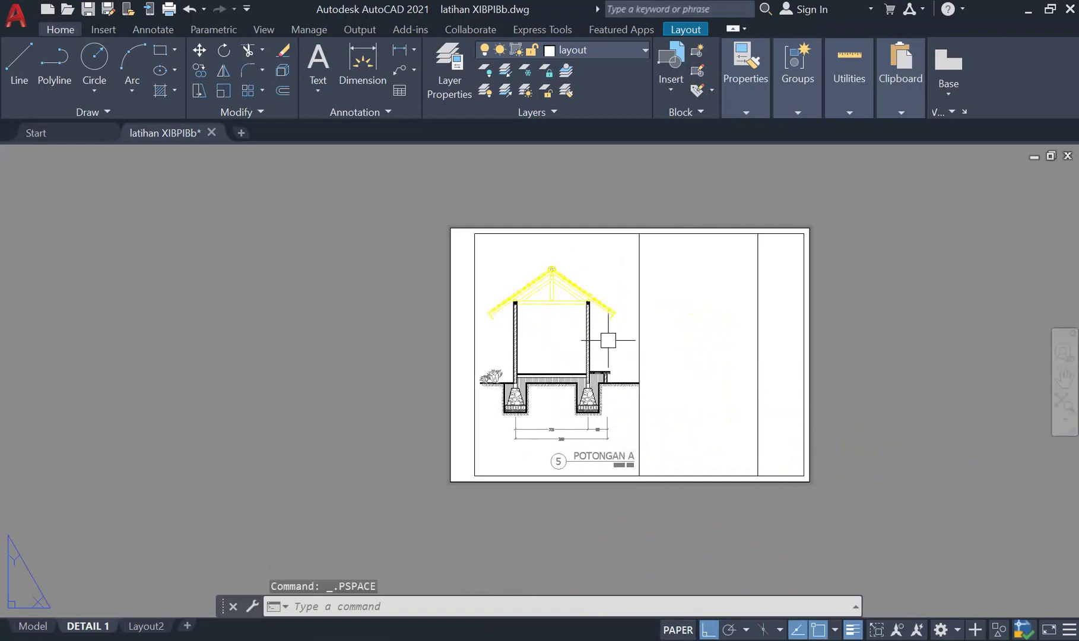
# Examine the POTONGAN A section, its dimensions and its scale label on the paper sheet
pyautogui.moveTo(679, 359); pyautogui.dragTo(598, 517, button='middle')
pyautogui.scroll(5, 696, 316)
pyautogui.moveTo(727, 471); pyautogui.dragTo(724, 443, button='middle')
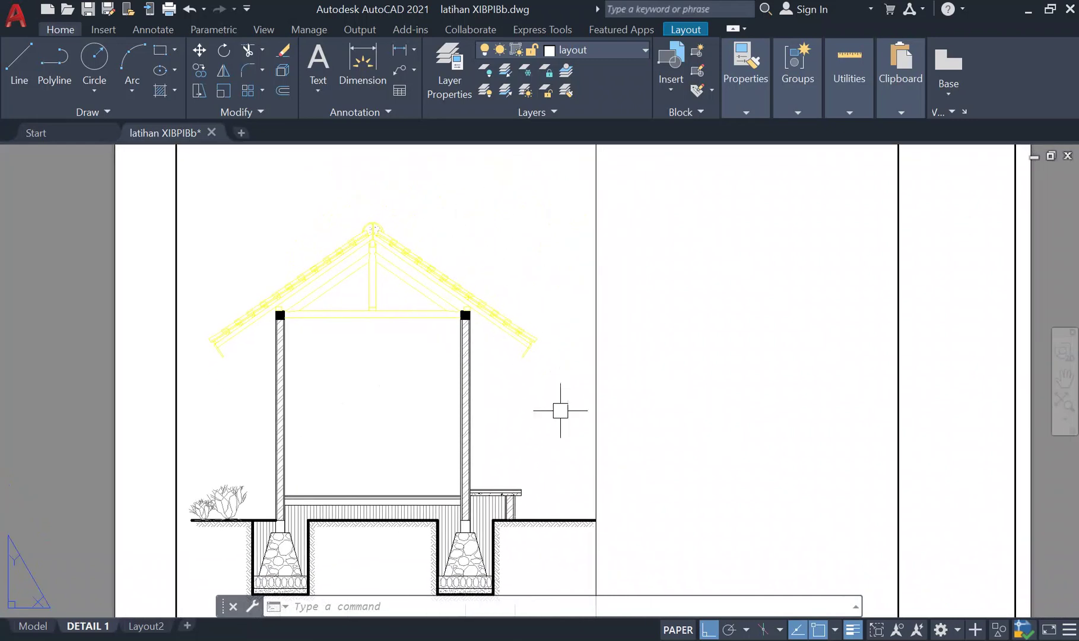
pyautogui.scroll(-2, 560, 410)
pyautogui.moveTo(634, 422); pyautogui.dragTo(562, 373, button='middle')
pyautogui.moveTo(667, 484); pyautogui.dragTo(612, 464, button='middle')
pyautogui.moveTo(602, 378); pyautogui.dragTo(597, 355, button='middle')
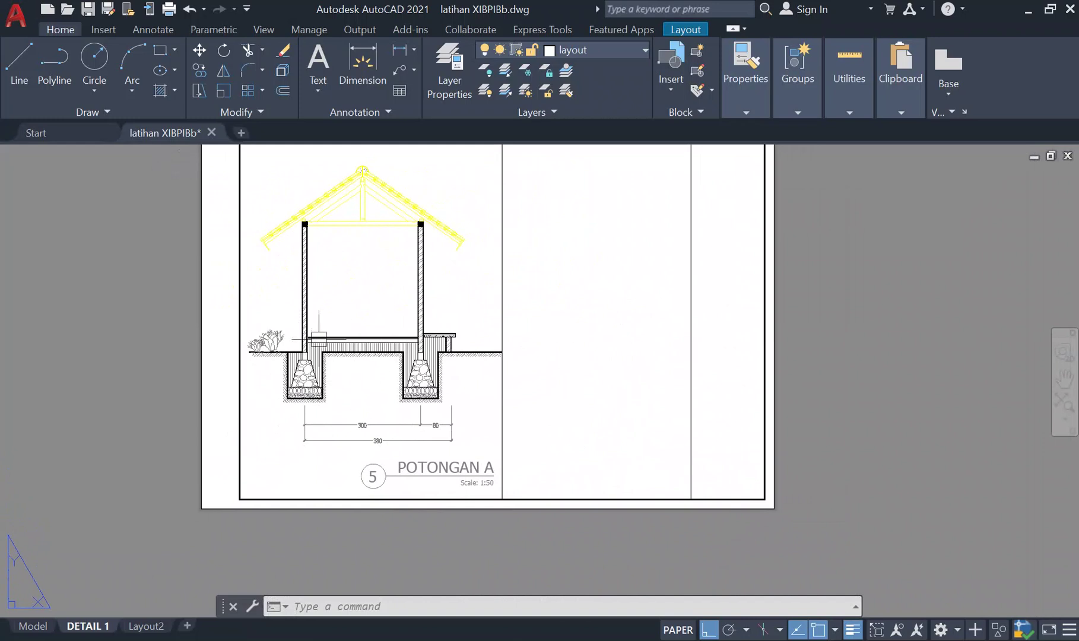
pyautogui.moveTo(649, 377); pyautogui.dragTo(569, 423, button='middle')
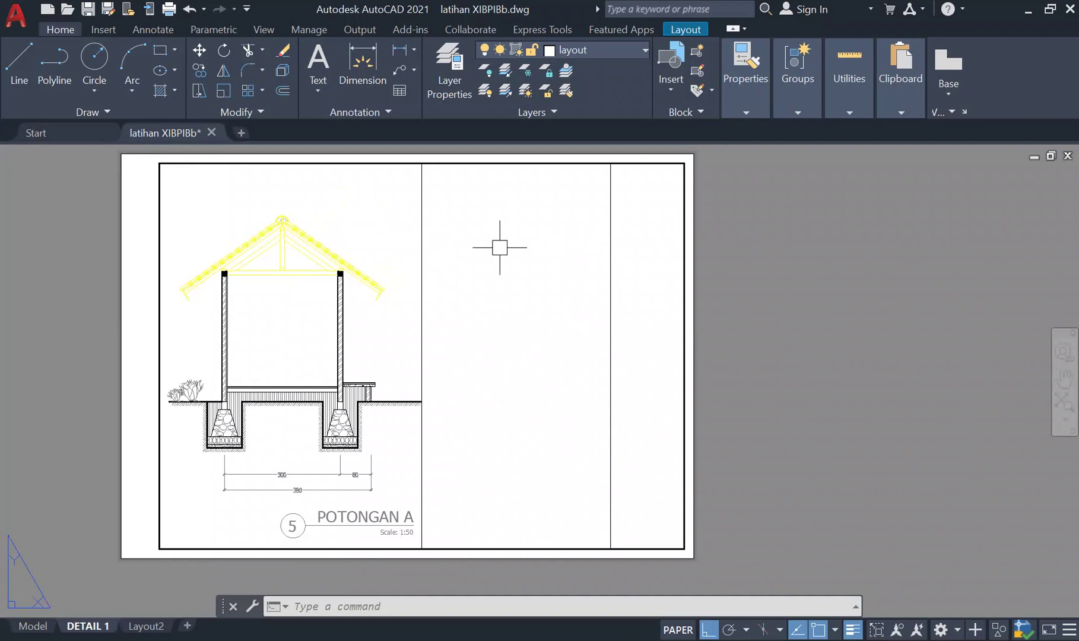
pyautogui.write('mvv')
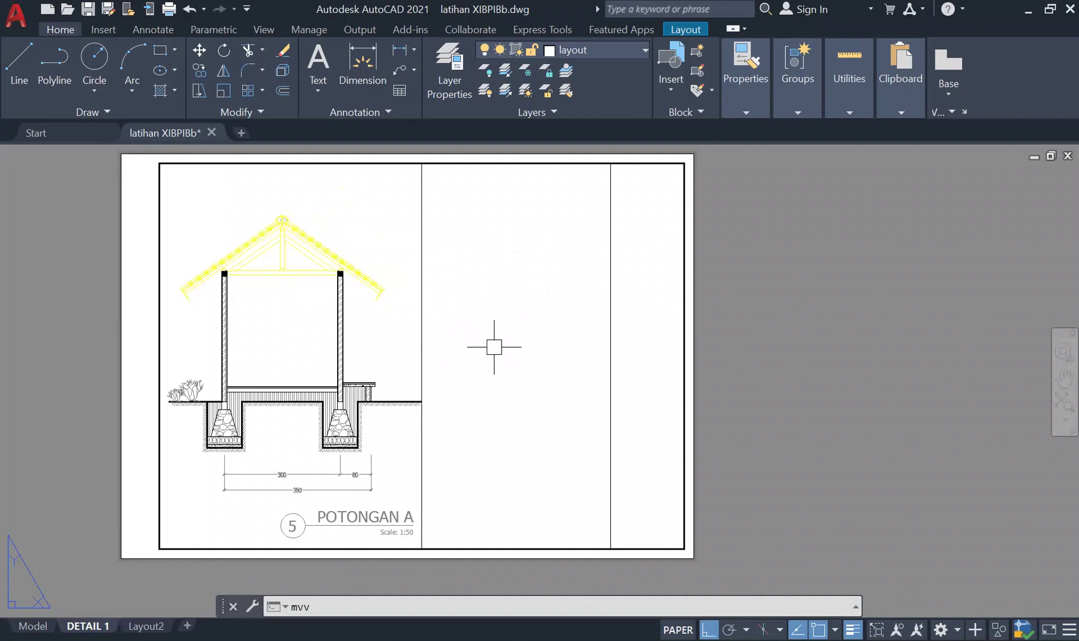
pyautogui.press('Return')
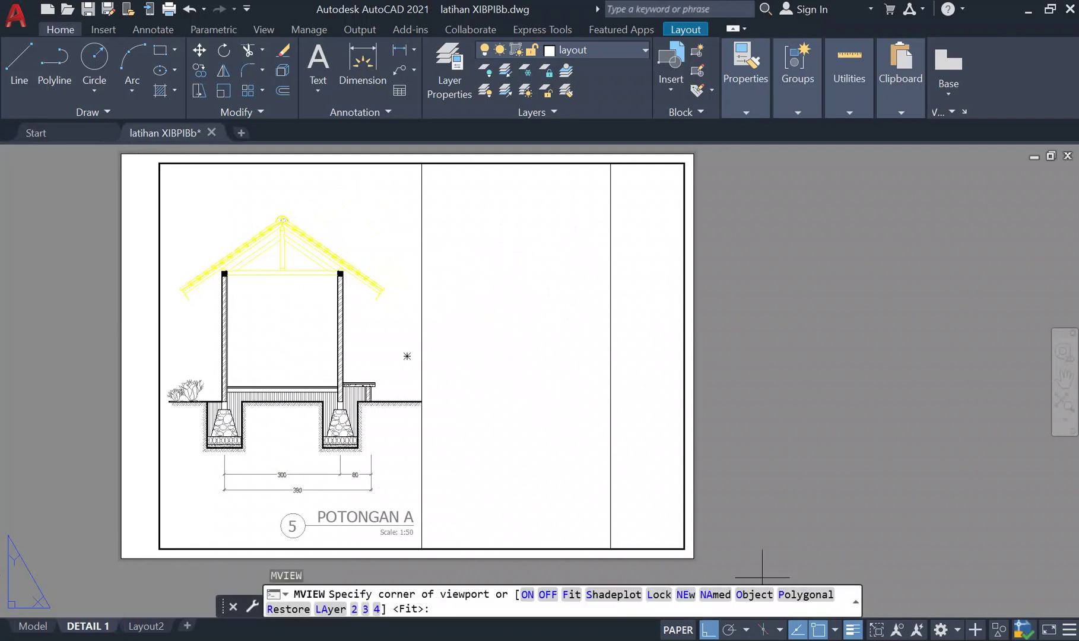
pyautogui.click(761, 604)
pyautogui.rightClick(802, 309)
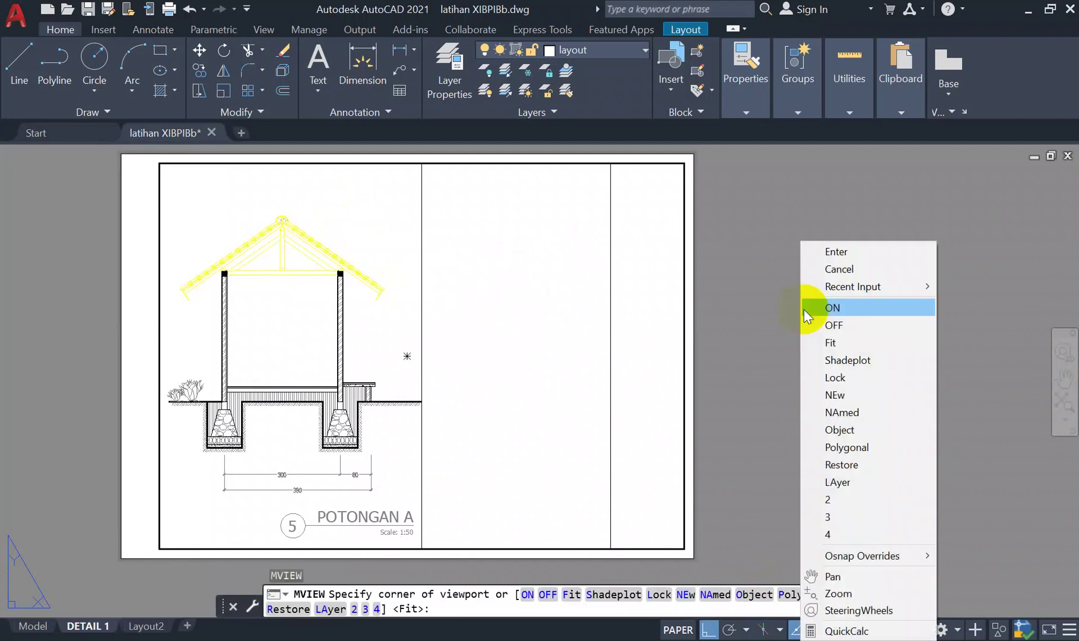
pyautogui.press('Escape')
pyautogui.press('Escape')
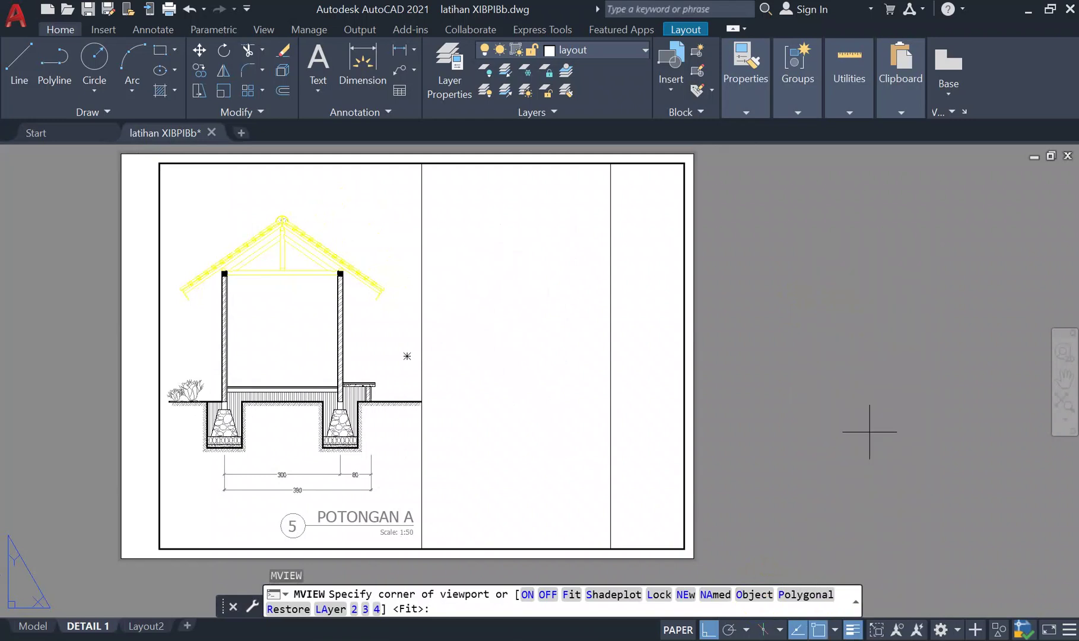
# Draw a circle in the empty middle column of the sheet, beside the POTONGAN A viewport
pyautogui.moveTo(467, 319); pyautogui.dragTo(522, 288, button='middle')
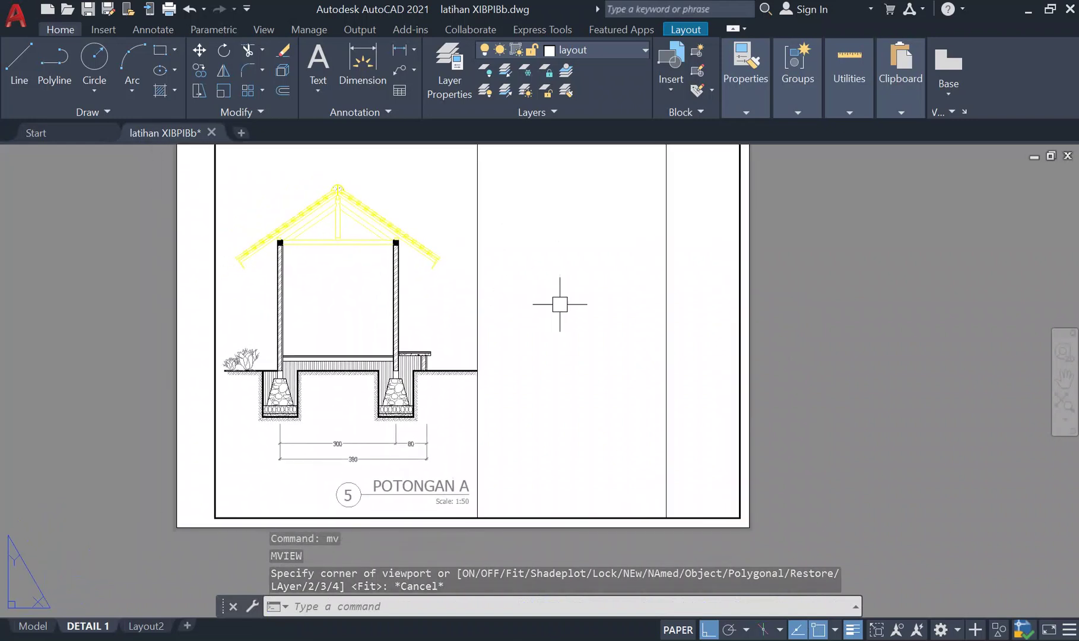
pyautogui.write('c')
pyautogui.press('Return')
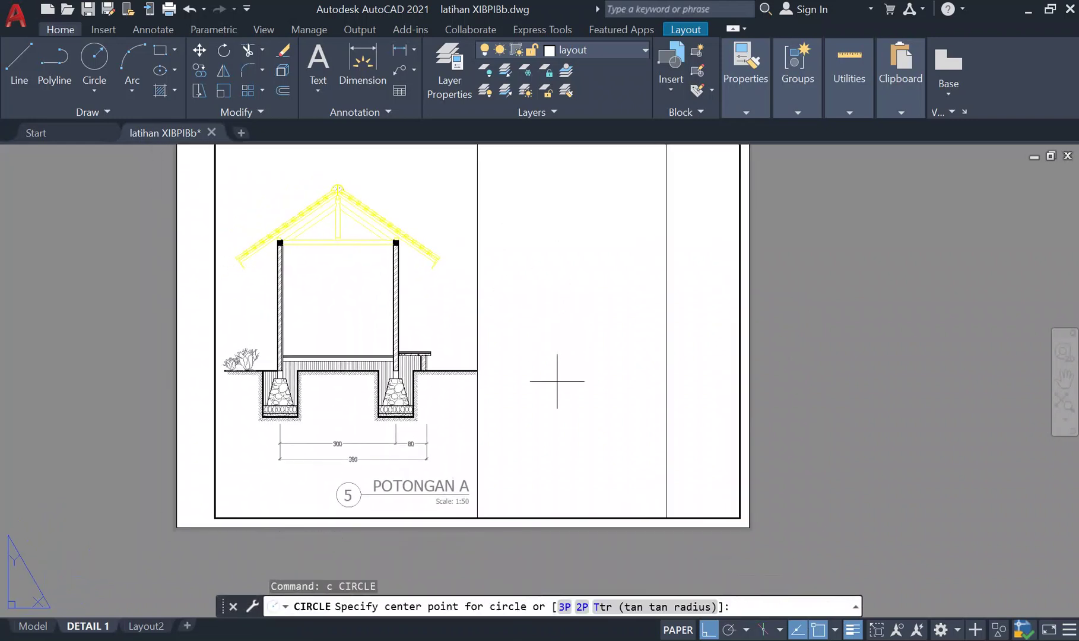
pyautogui.click(555, 344)
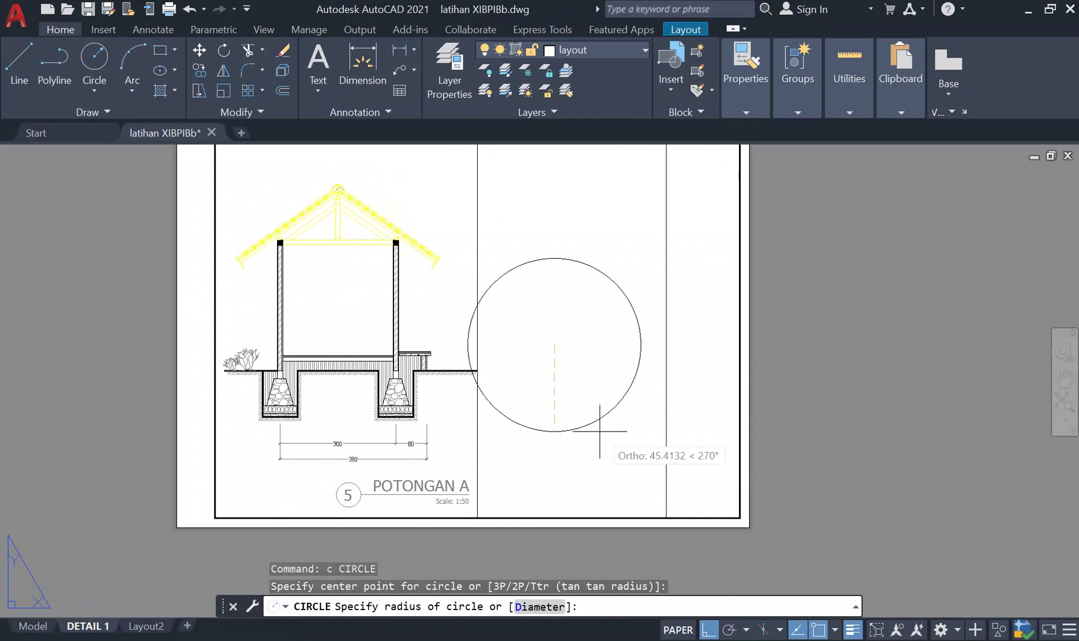
pyautogui.click(594, 417)
# Move the circle freely, with Ortho off, into the upper part of the sheet's empty middle column
pyautogui.click(622, 420)
pyautogui.click(569, 344)
pyautogui.write('m')
pyautogui.press('Return')
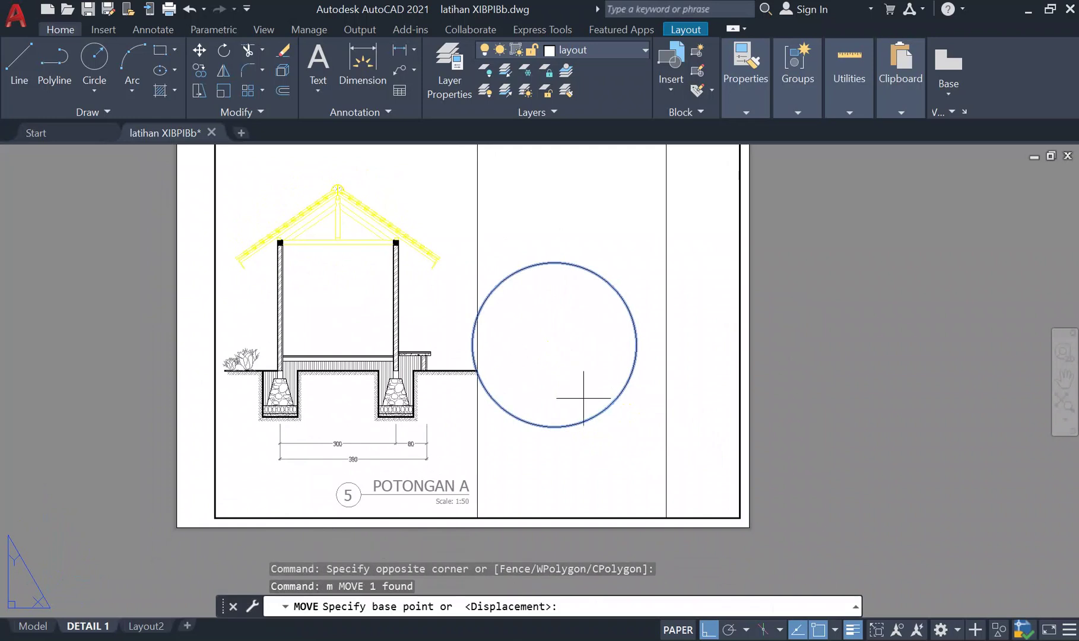
pyautogui.click(616, 400)
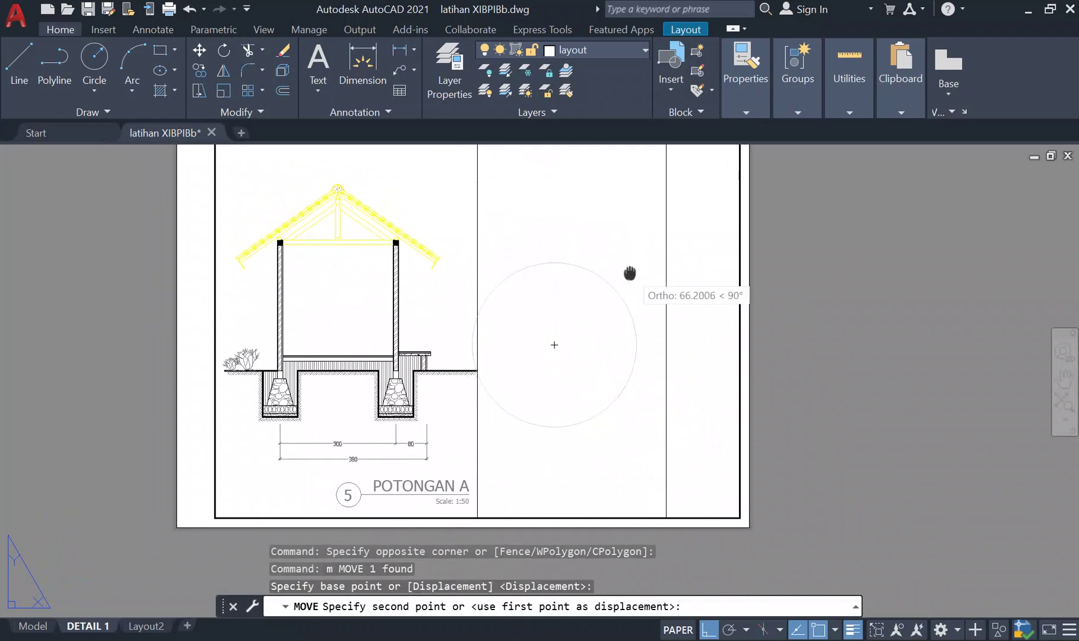
pyautogui.moveTo(641, 261); pyautogui.dragTo(588, 403, button='middle')
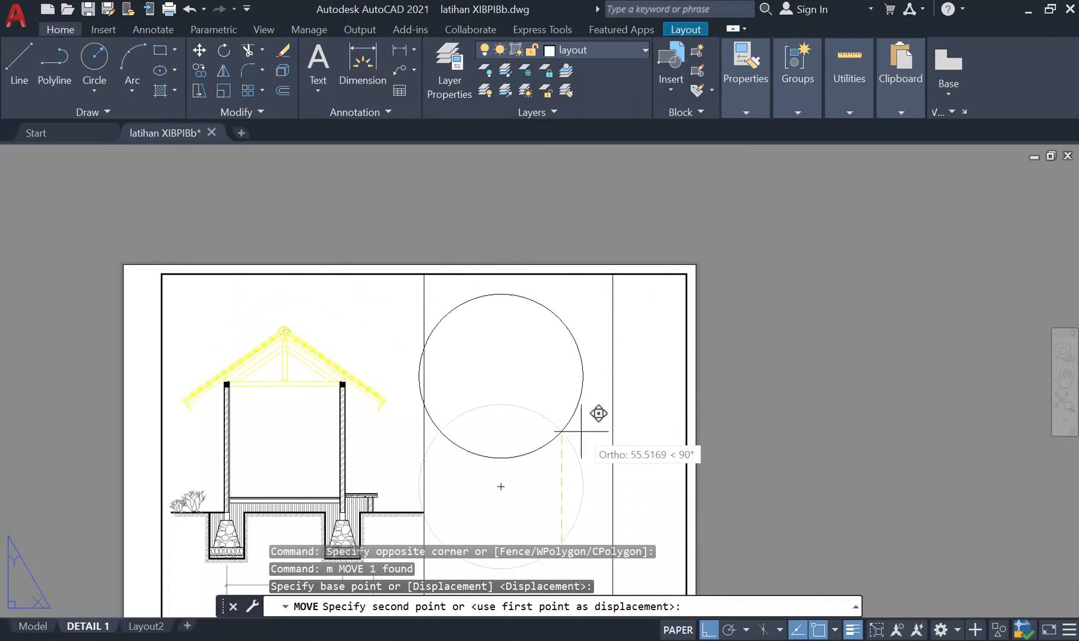
pyautogui.click(707, 631)
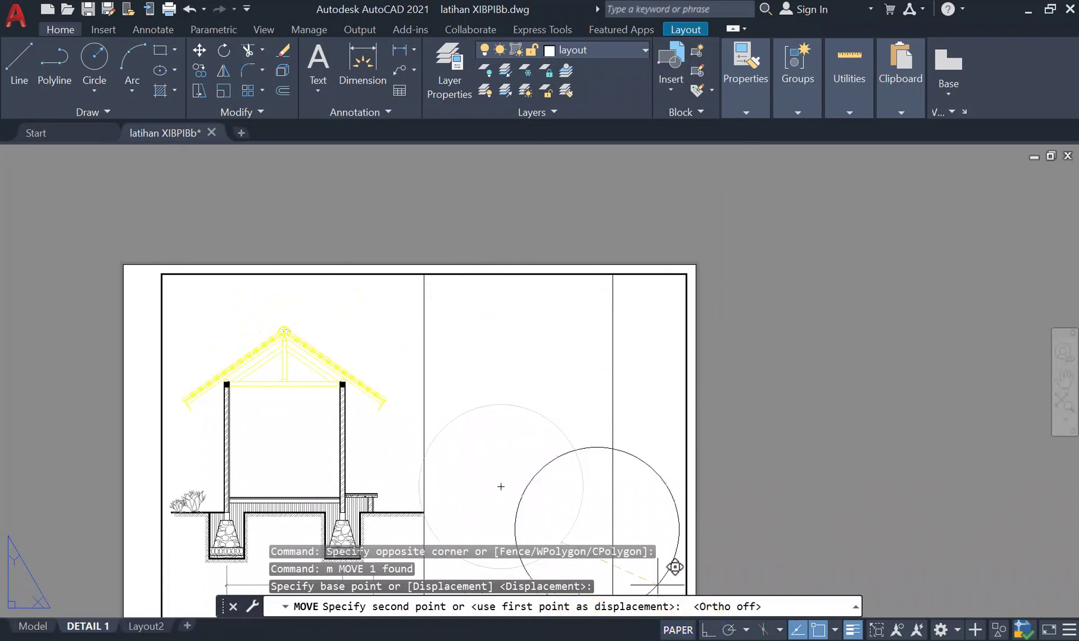
pyautogui.click(578, 426)
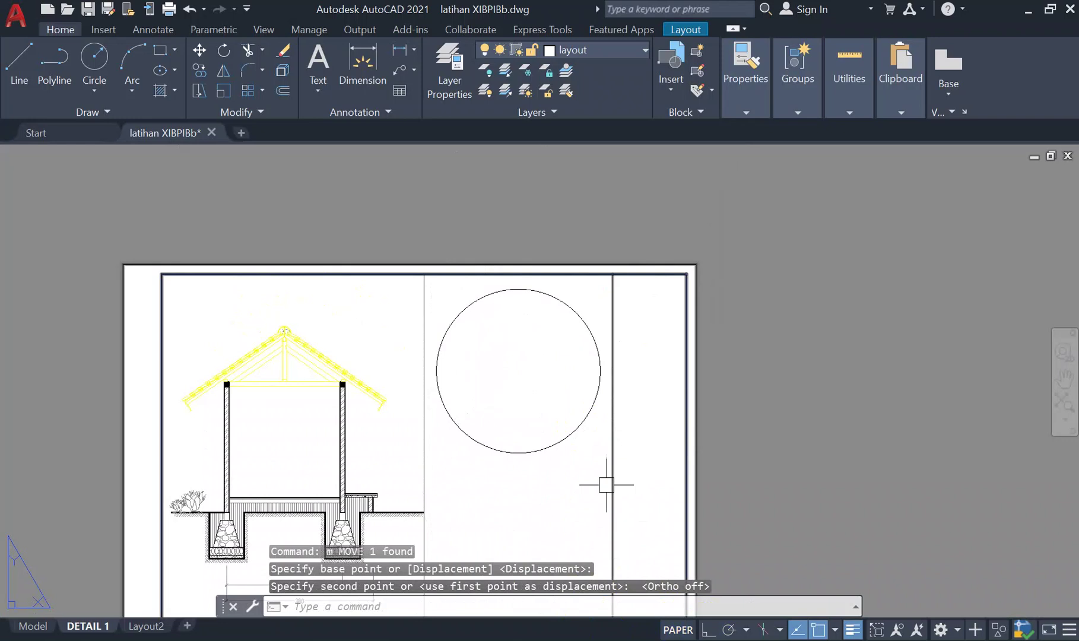
# Enlarge the circle's radius by about 4.5 units so it nearly spans the middle column's width
pyautogui.click(578, 429)
pyautogui.click(518, 452)
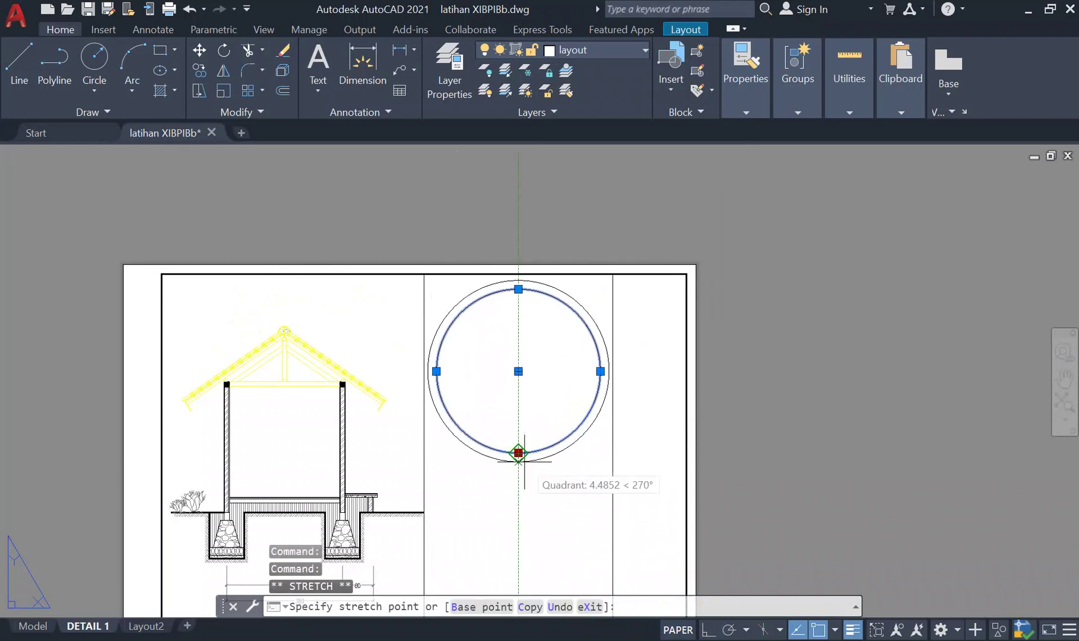
pyautogui.click(519, 462)
pyautogui.moveTo(481, 567); pyautogui.dragTo(531, 420, button='middle')
pyautogui.press('Escape')
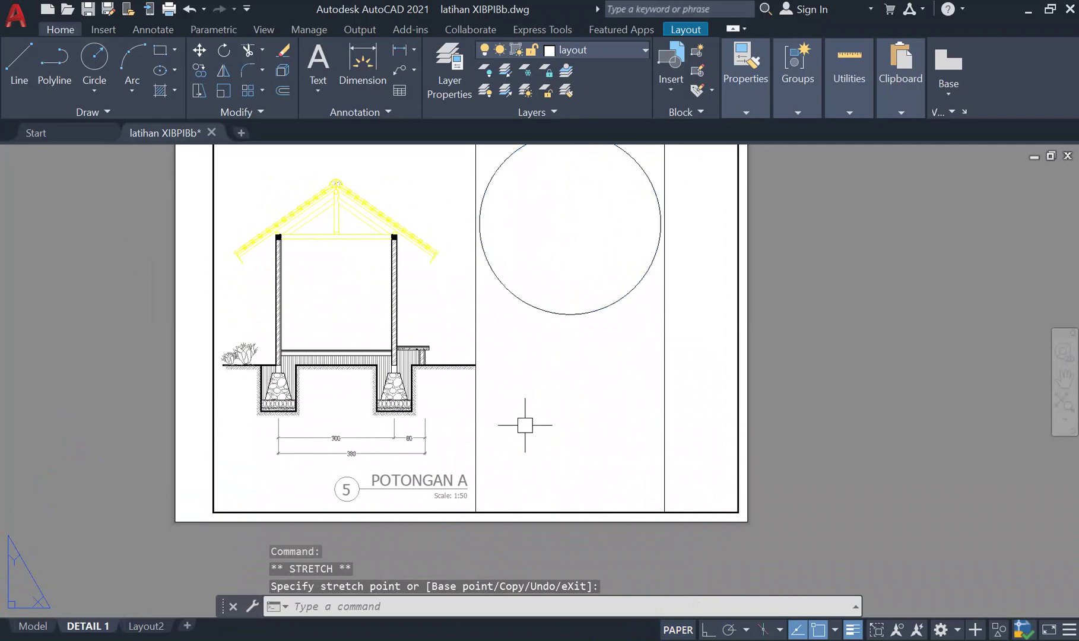
# Draw a circle on the sheet around the left foundation of the POTONGAN A section, centred on its stone footing
pyautogui.moveTo(346, 393); pyautogui.dragTo(451, 362, button='middle')
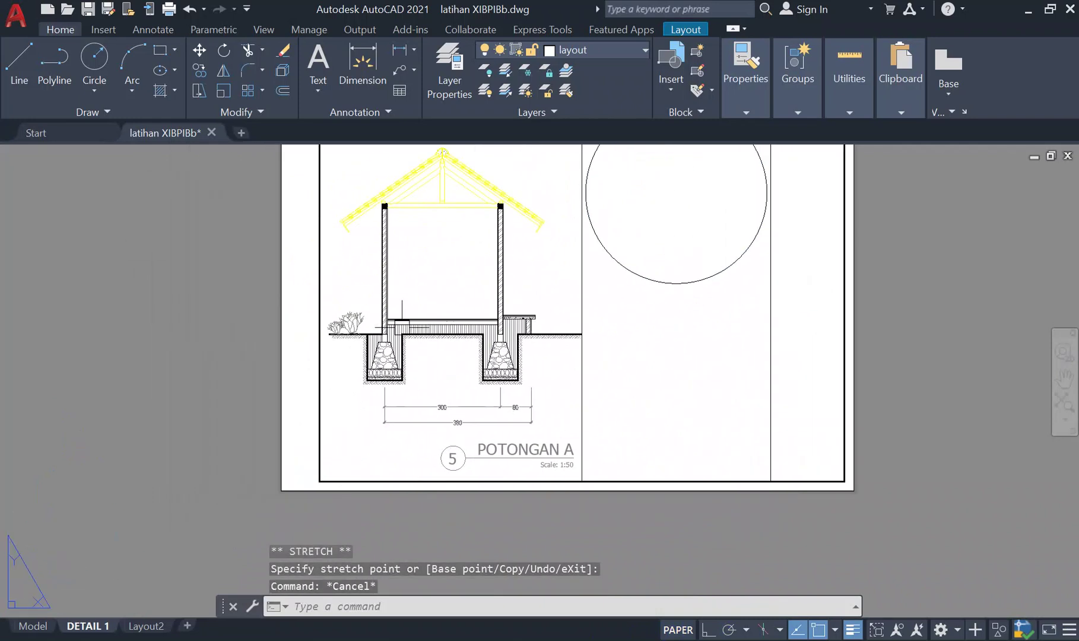
pyautogui.write('c')
pyautogui.press('Return')
pyautogui.click(384, 356)
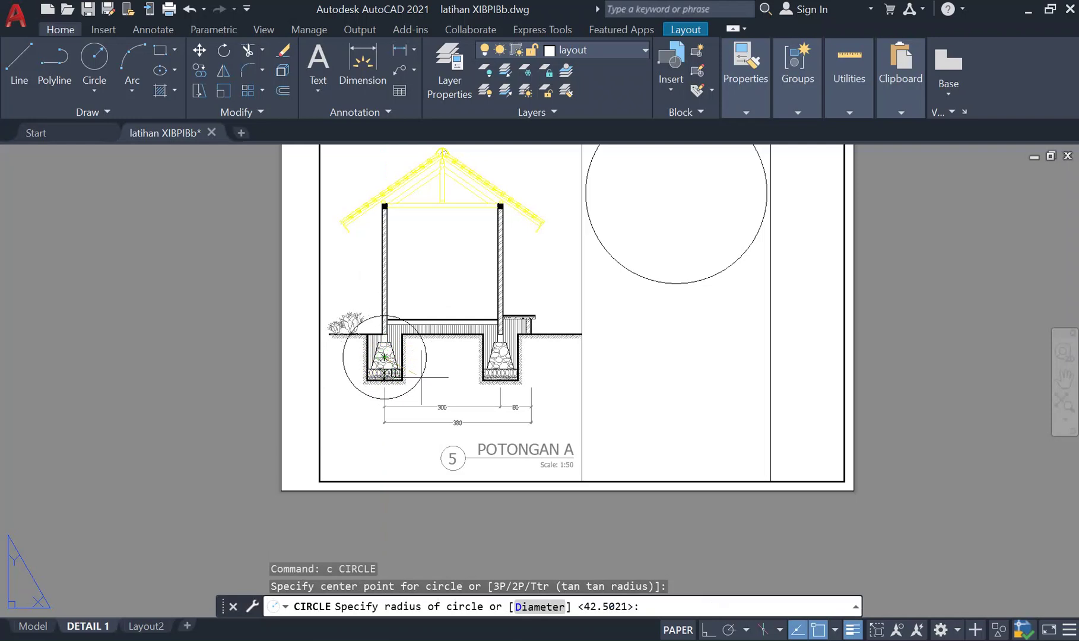
pyautogui.click(426, 357)
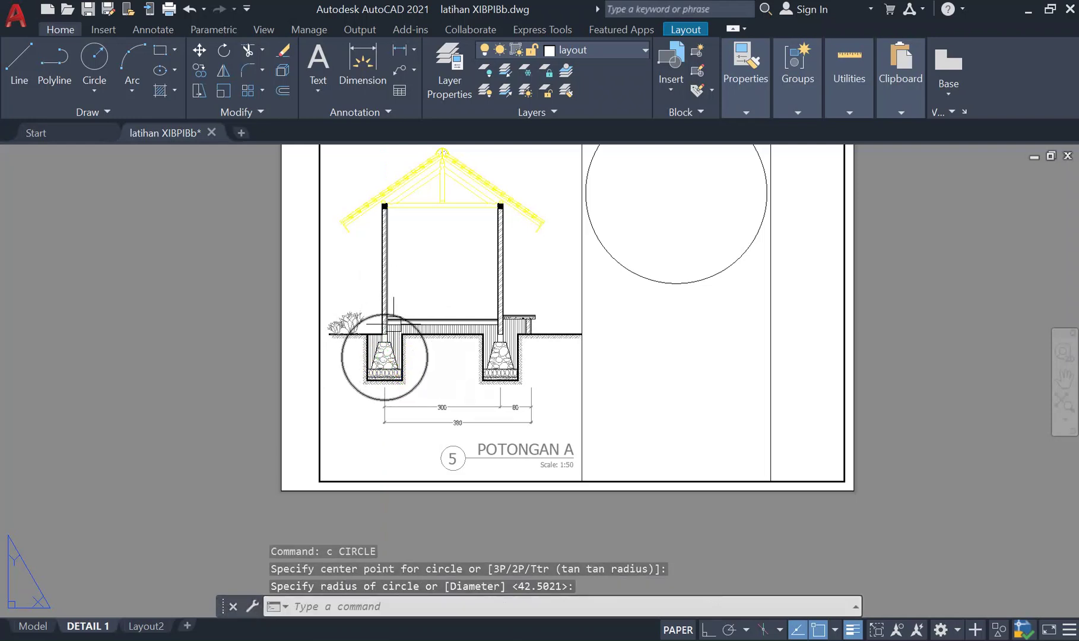
pyautogui.moveTo(372, 307); pyautogui.dragTo(326, 391, button='middle')
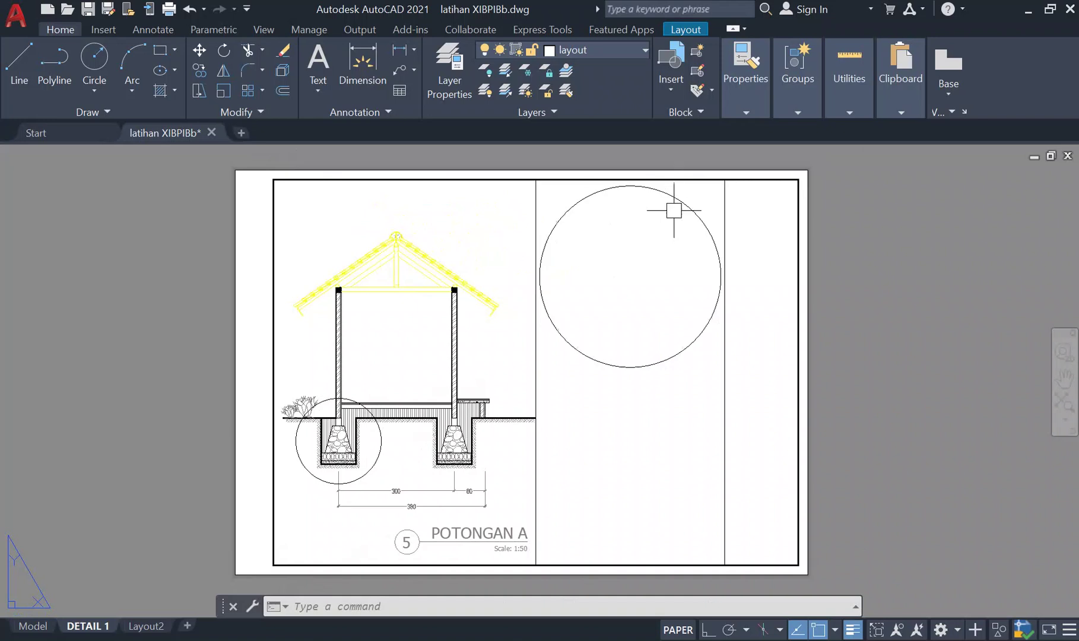
# Move the large circle in the sheet's middle column slightly downward, away from the border's upper edge
pyautogui.moveTo(665, 366); pyautogui.dragTo(648, 390, button='middle')
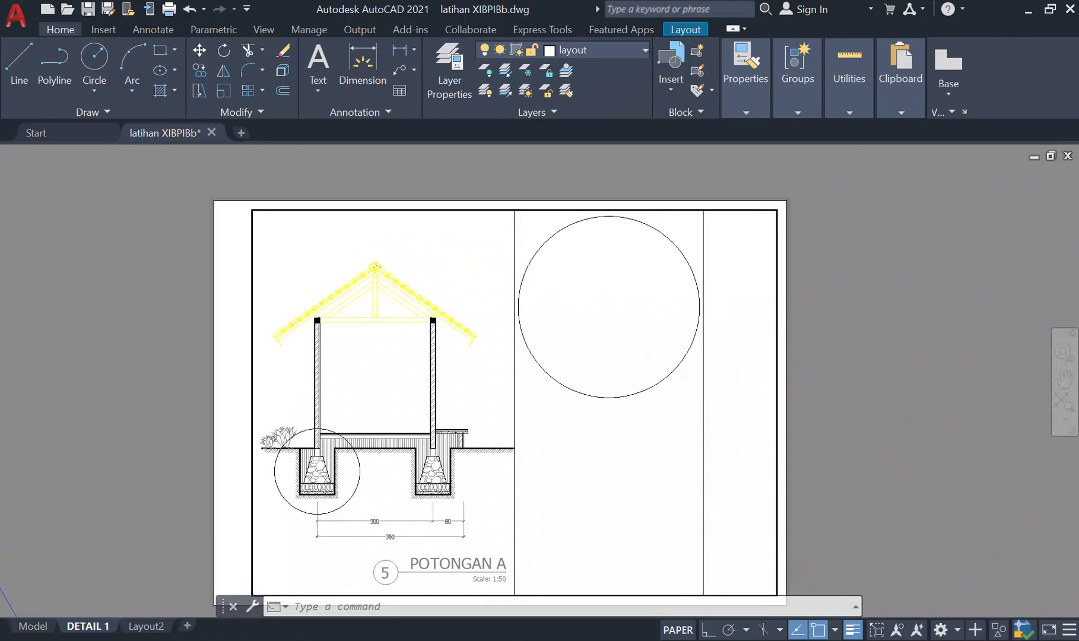
pyautogui.click(636, 393)
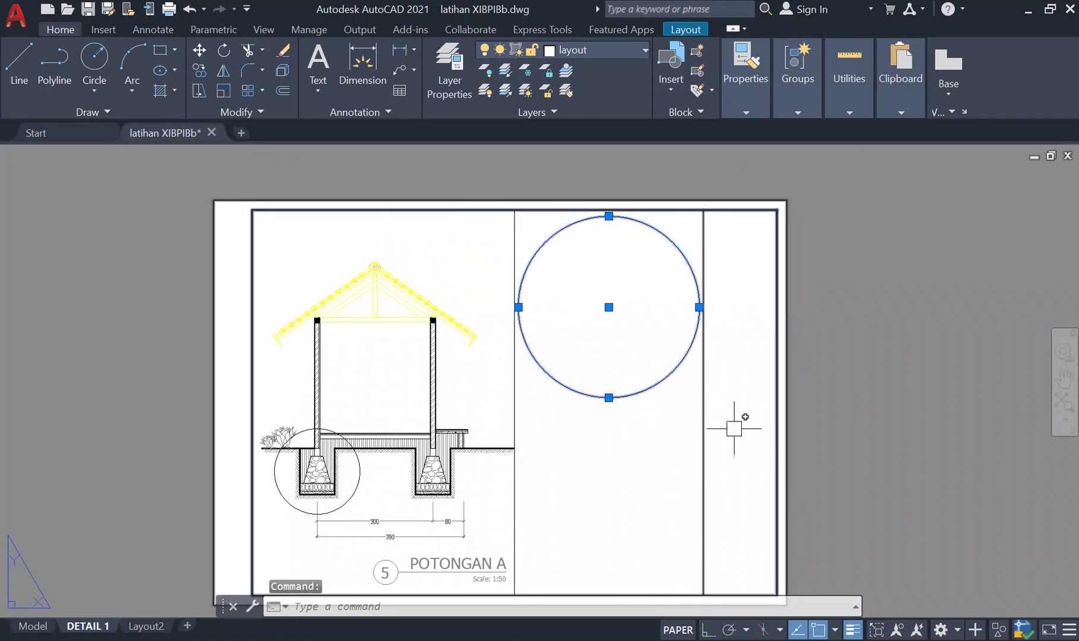
pyautogui.write('m')
pyautogui.press('Return')
pyautogui.click(754, 400)
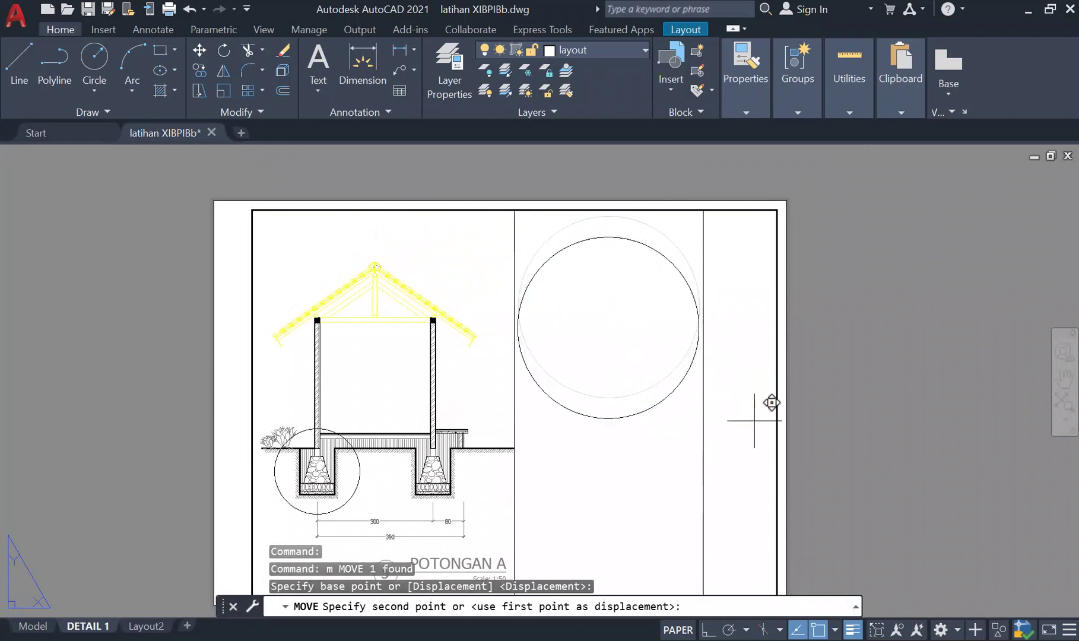
pyautogui.click(754, 422)
pyautogui.moveTo(639, 393); pyautogui.dragTo(640, 364, button='middle')
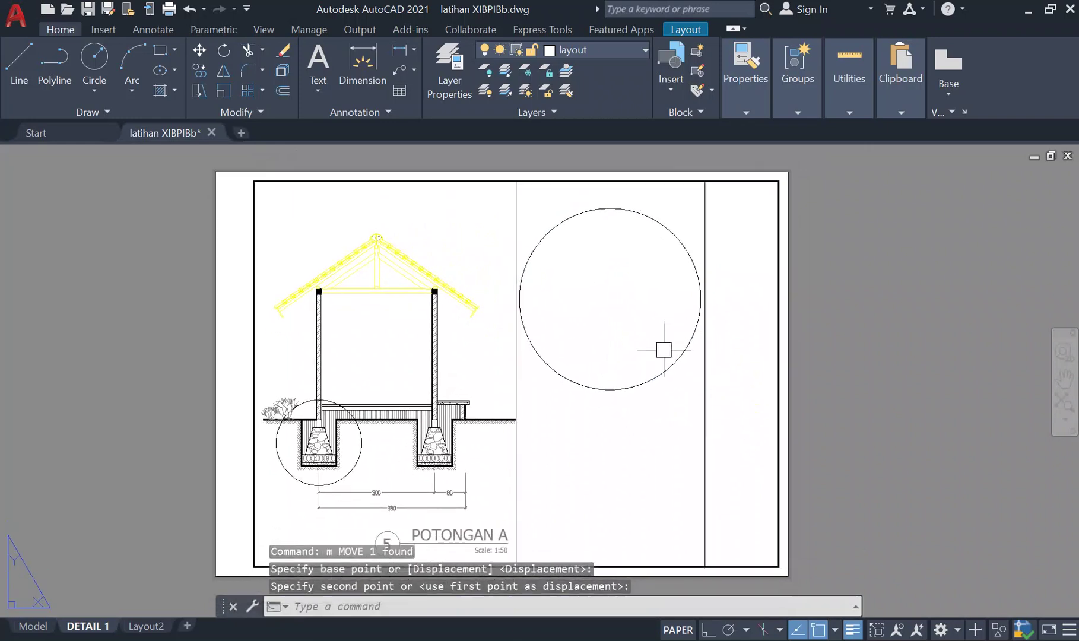
# Convert the large circle in the middle column into a viewport with the Object option of MVIEW
pyautogui.write('mv')
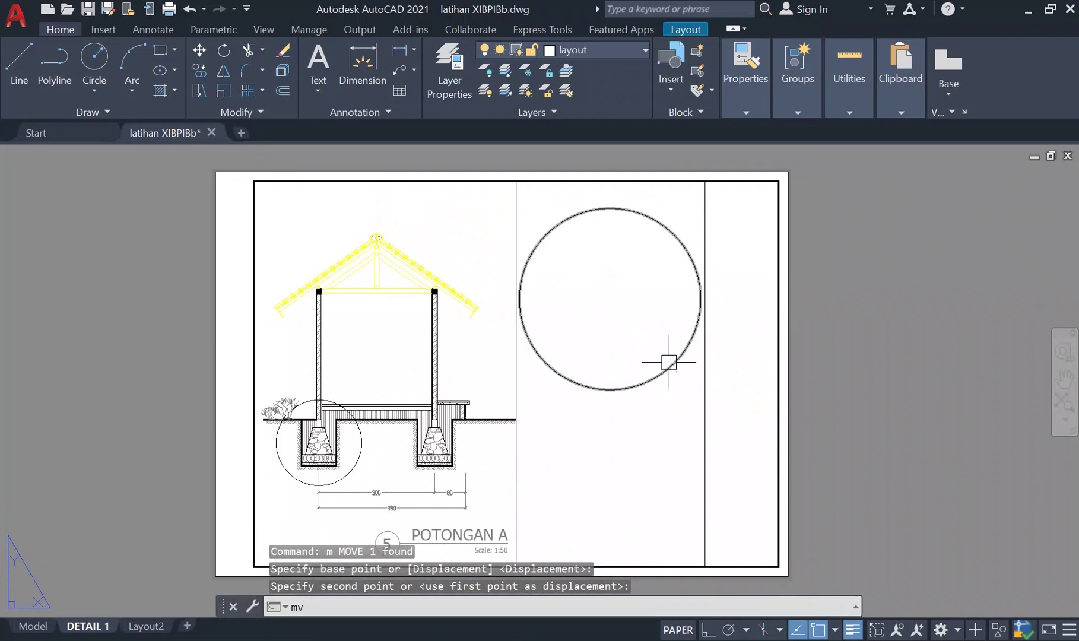
pyautogui.press('Return')
pyautogui.rightClick(659, 422)
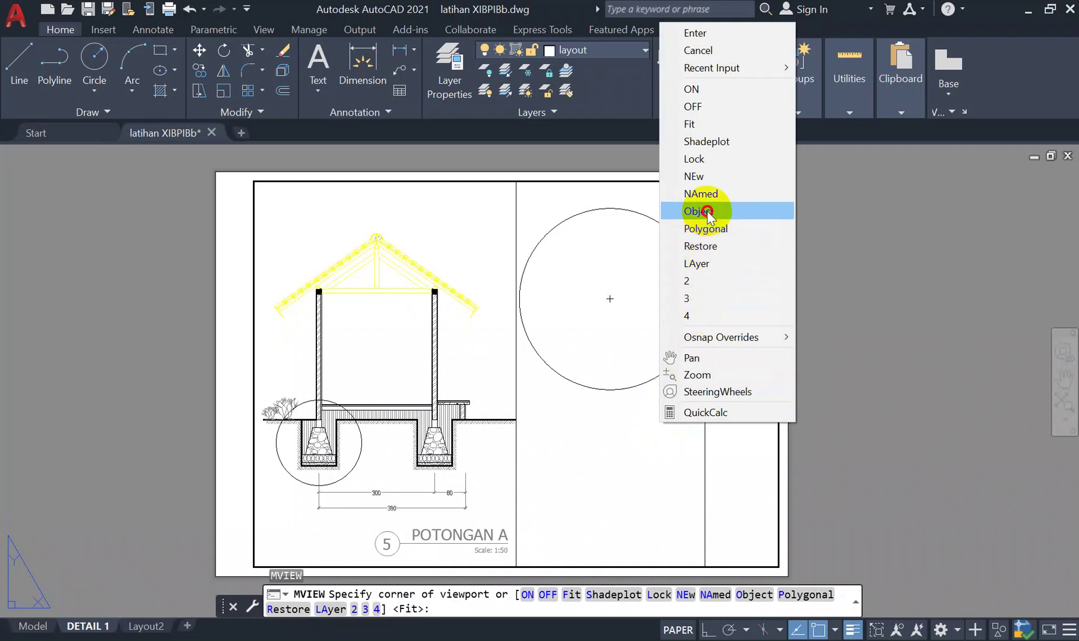
pyautogui.click(707, 211)
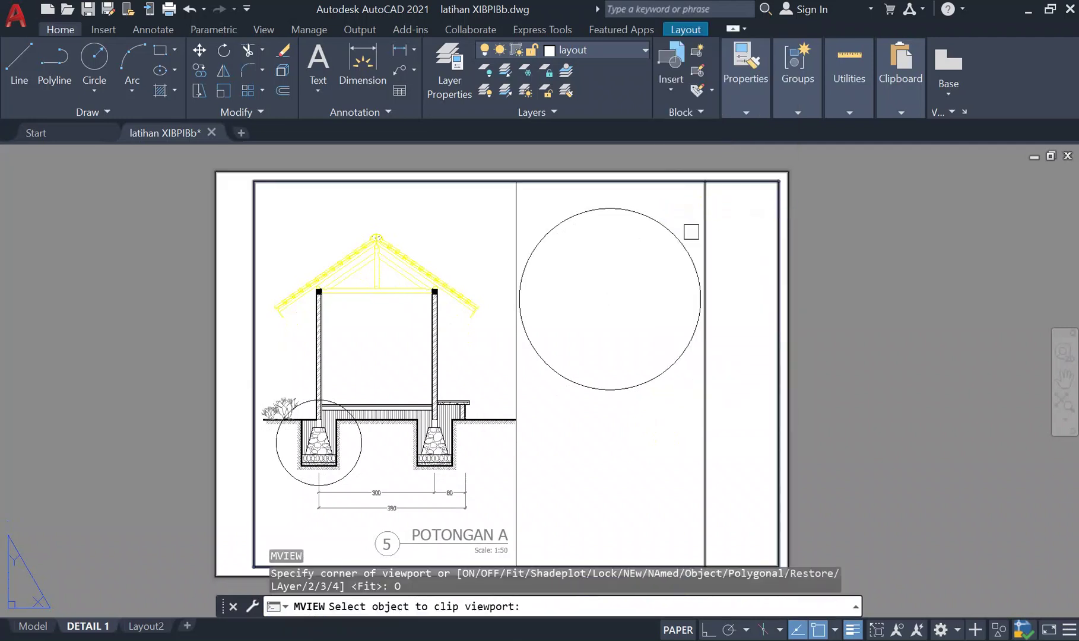
pyautogui.click(653, 224)
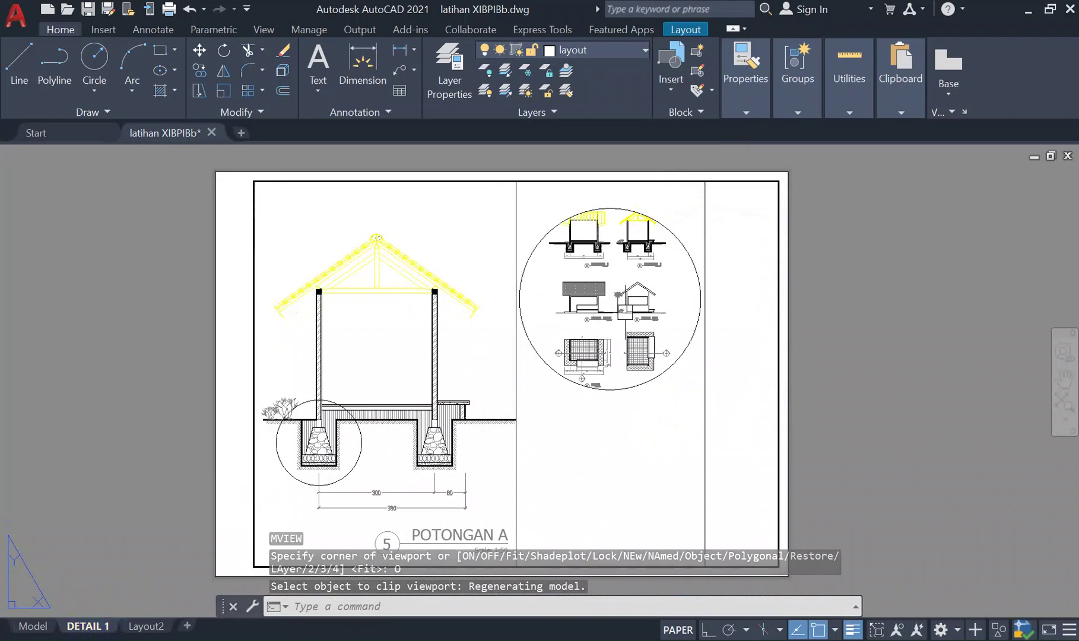
# Activate the circular viewport, frame the section's left foundation in it and set the viewport scale to 1:20
pyautogui.doubleClick(667, 294)
pyautogui.scroll(-4, 659, 303)
pyautogui.scroll(-3, 606, 325)
pyautogui.scroll(5, 610, 309)
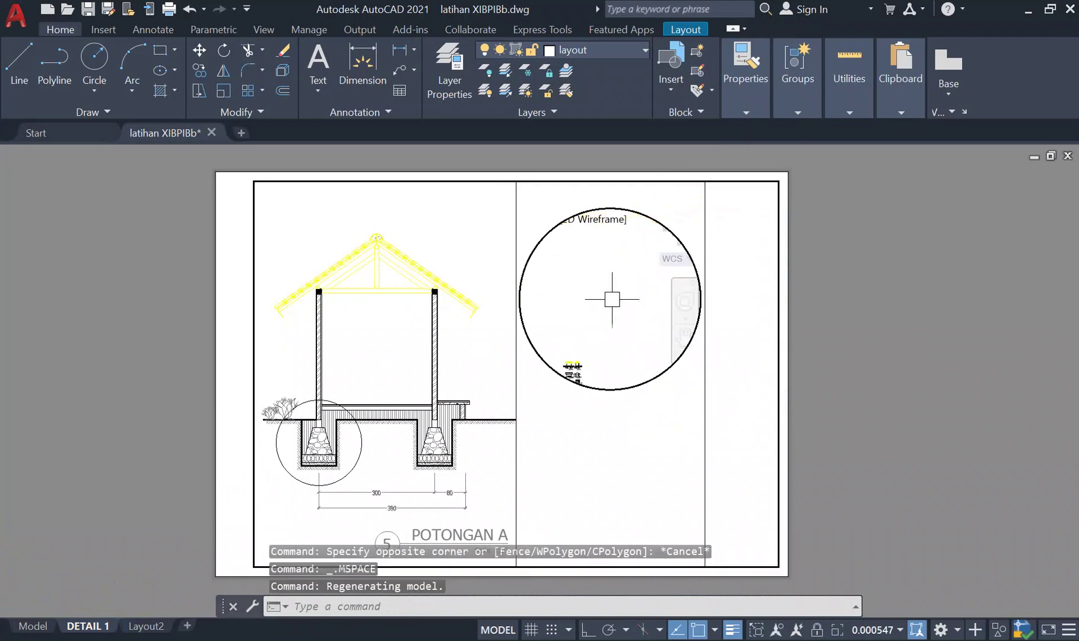
pyautogui.scroll(3, 597, 302)
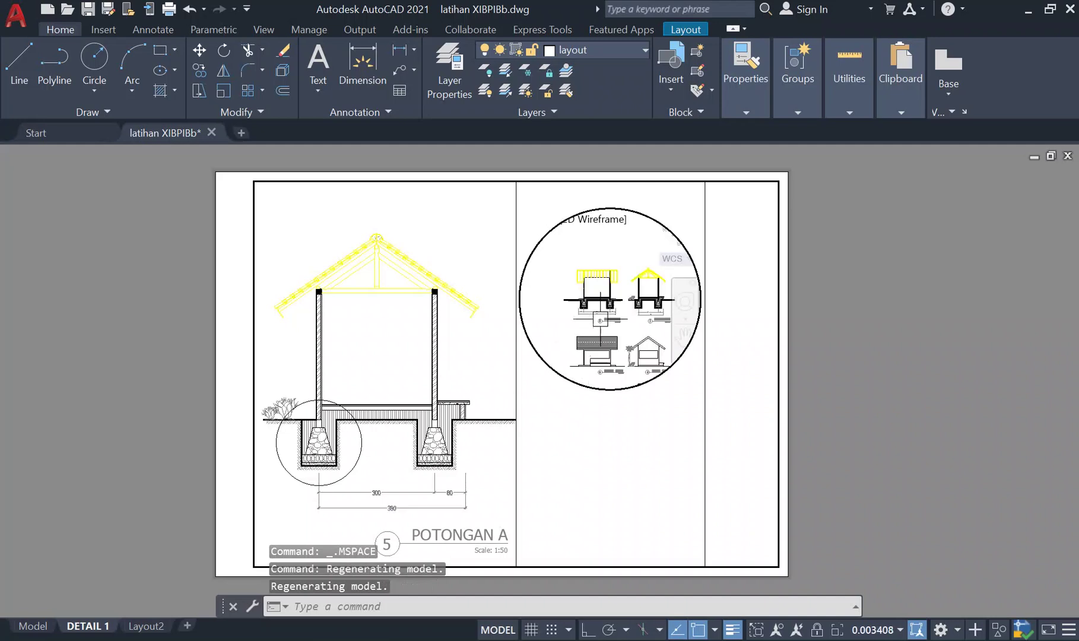
pyautogui.moveTo(559, 316); pyautogui.dragTo(596, 312, button='middle')
pyautogui.scroll(4, 568, 332)
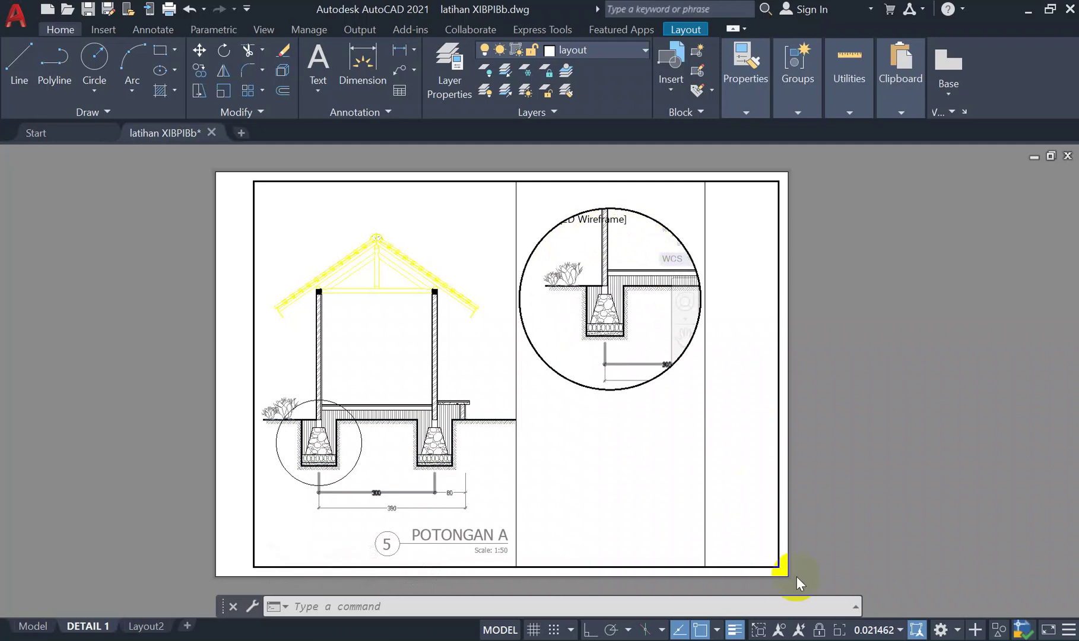
pyautogui.click(893, 632)
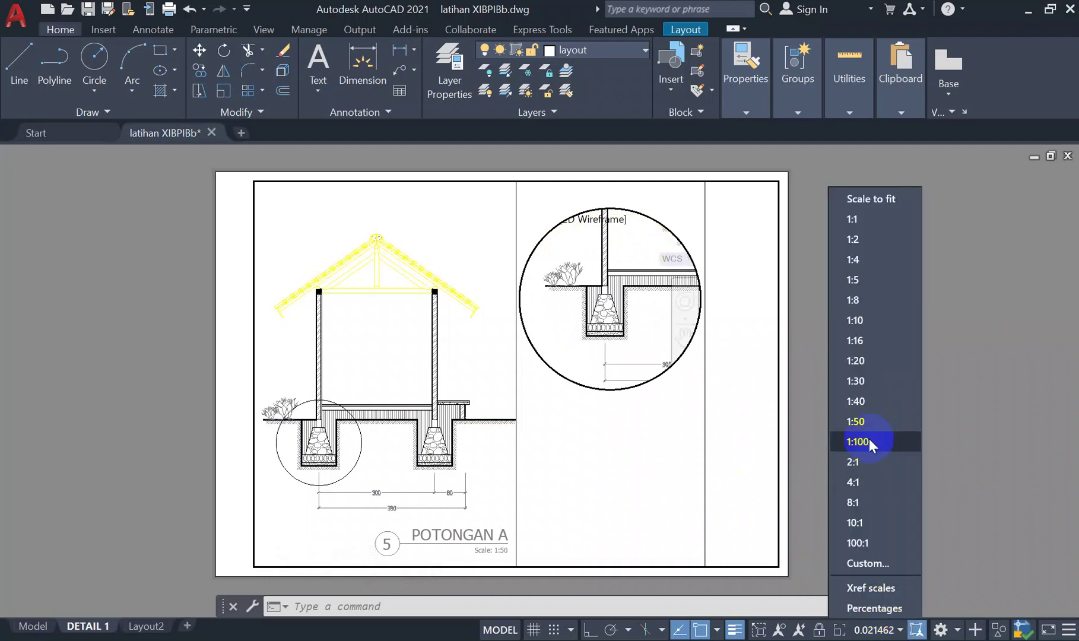
pyautogui.click(868, 360)
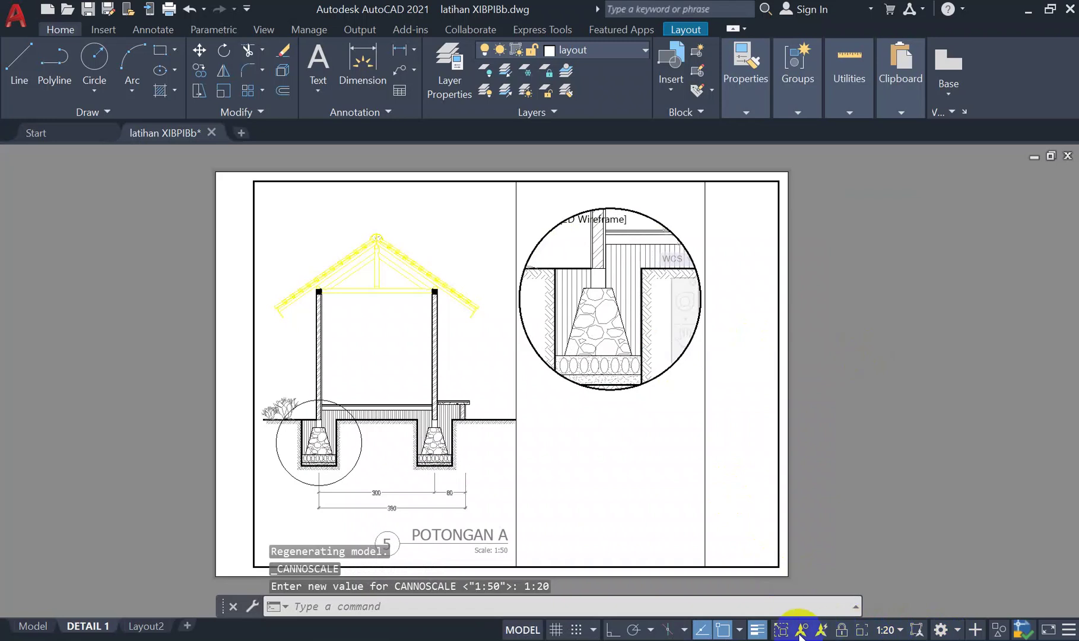
# Add a custom scale named 1:25 to the drawing's scale list, with 1 paper unit equal to 25 drawing units
pyautogui.click(900, 630)
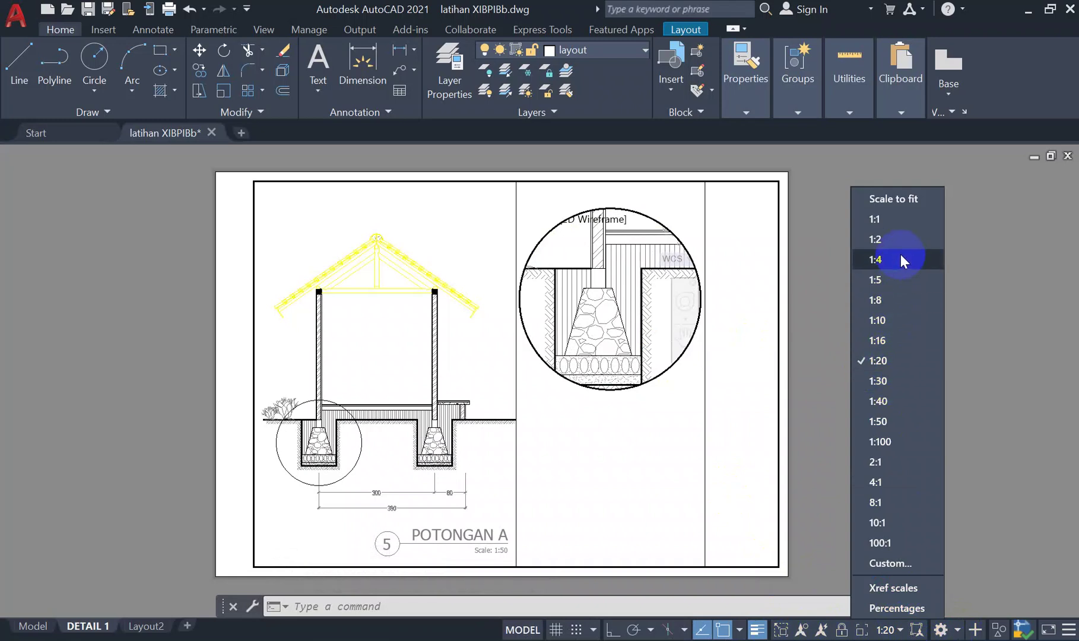
pyautogui.click(886, 566)
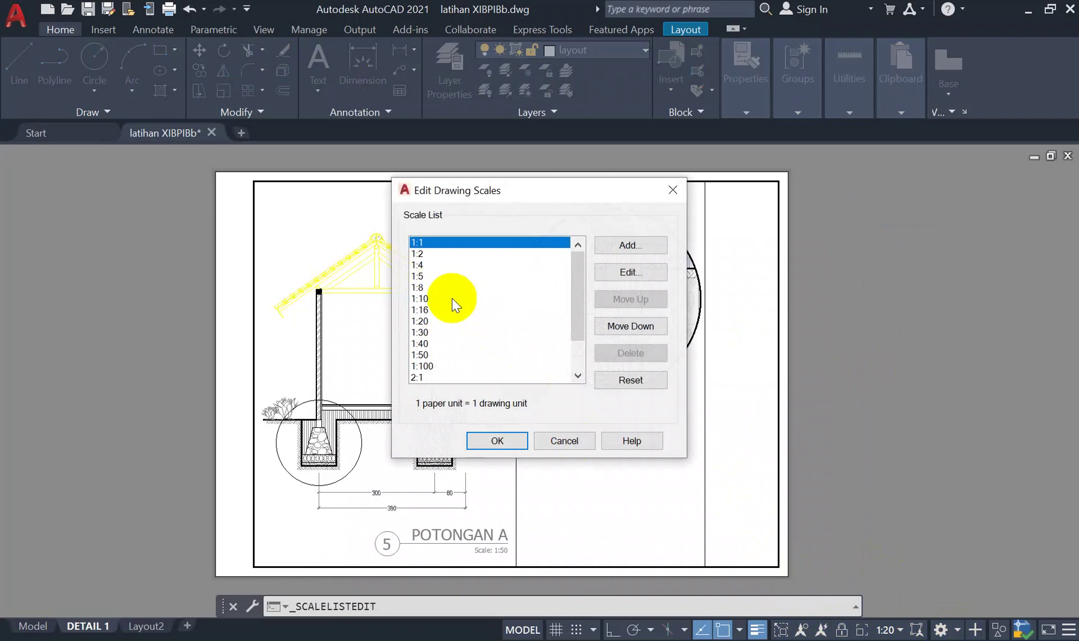
pyautogui.click(641, 252)
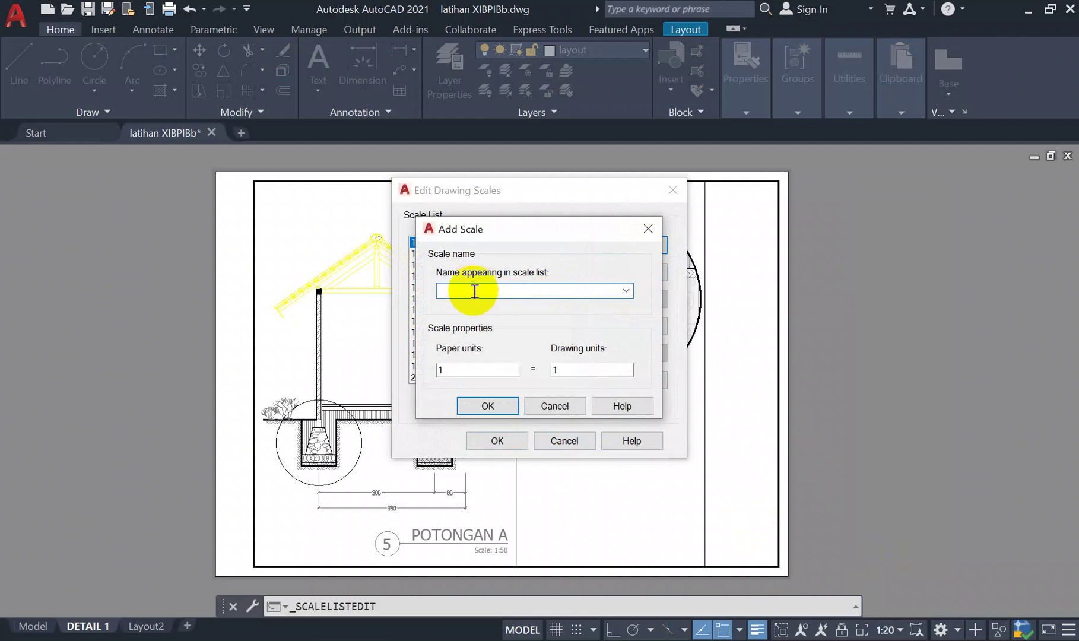
pyautogui.write('1:25')
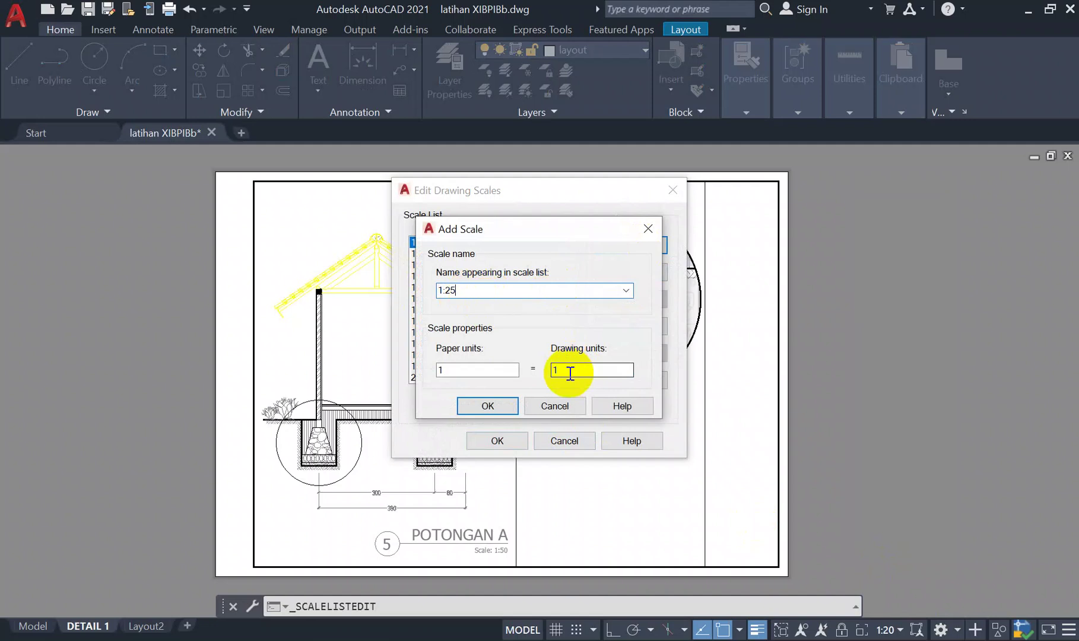
pyautogui.moveTo(574, 369); pyautogui.dragTo(531, 369)
pyautogui.write('25')
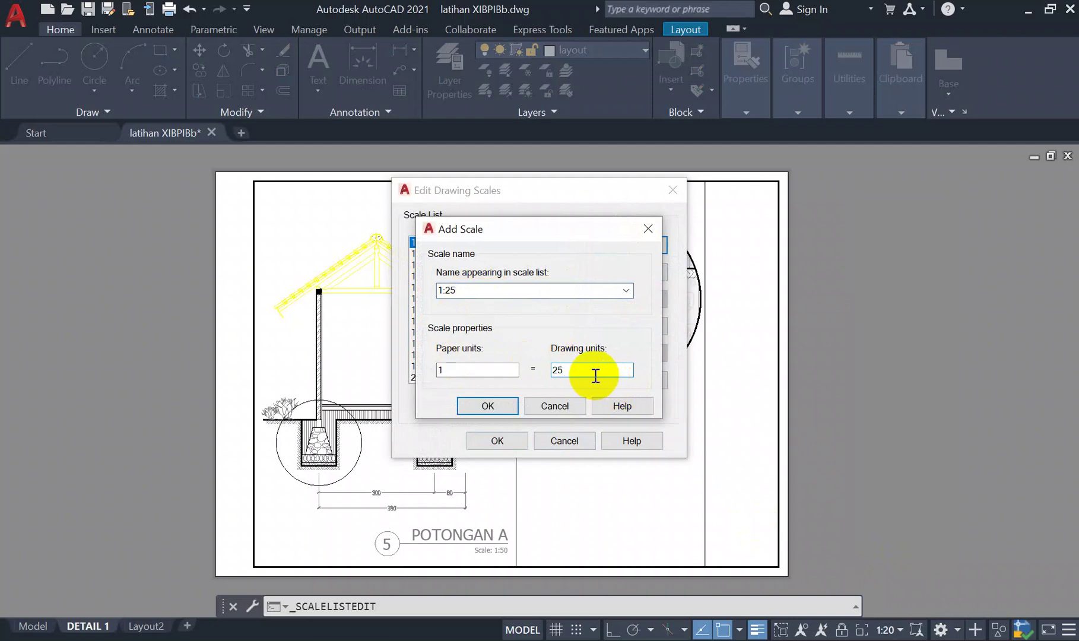
pyautogui.moveTo(550, 369); pyautogui.dragTo(581, 377)
pyautogui.click(499, 405)
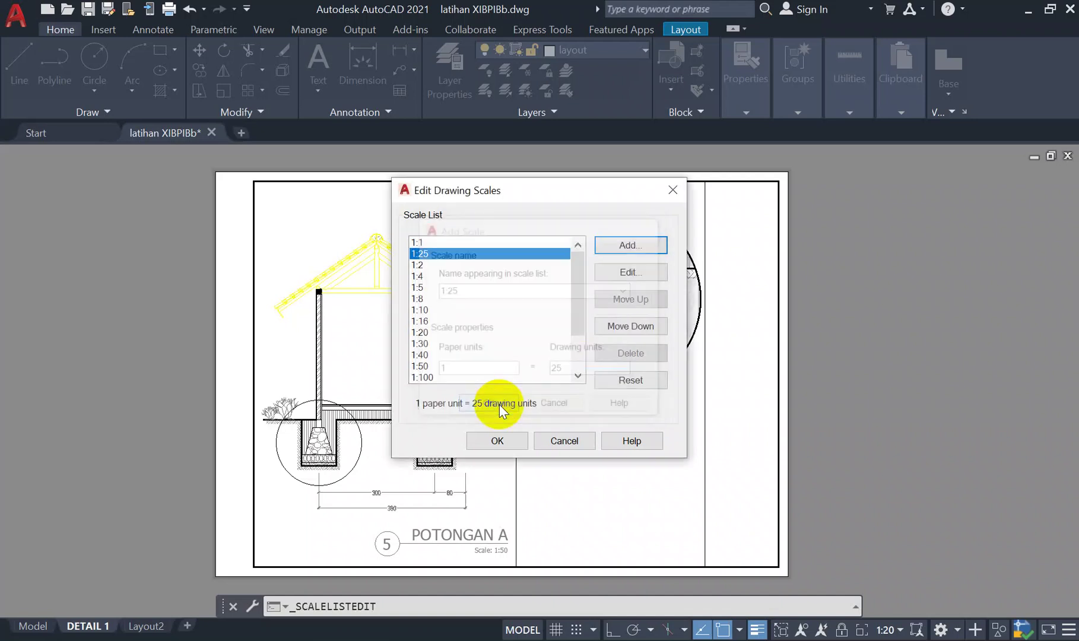
pyautogui.click(496, 441)
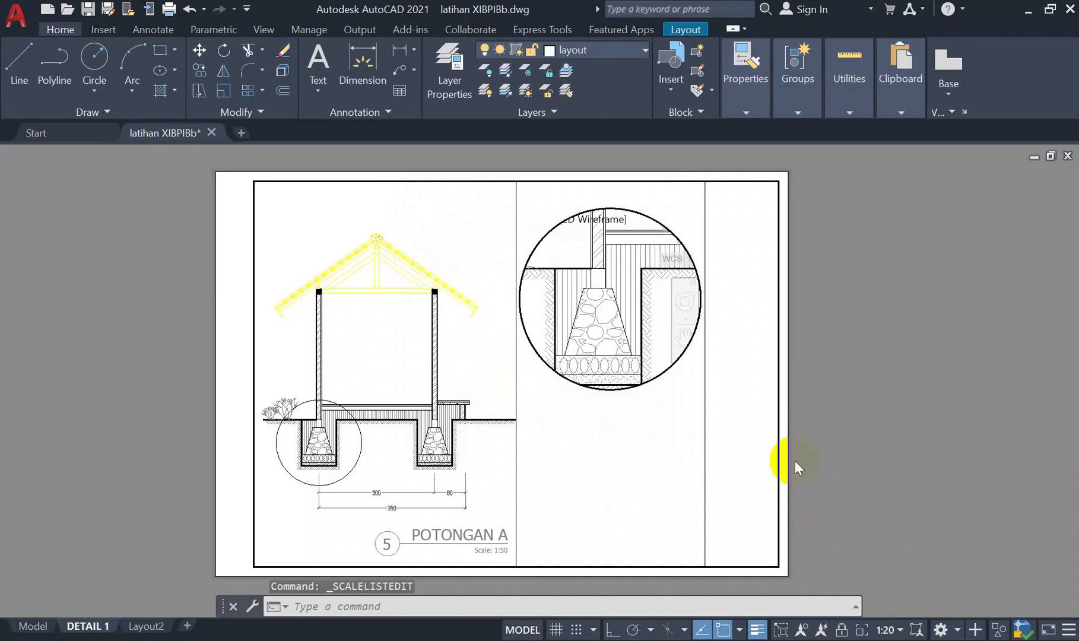
# Set the circular viewport's scale to 1:25, centre the foundation in it and return to paper space
pyautogui.click(903, 630)
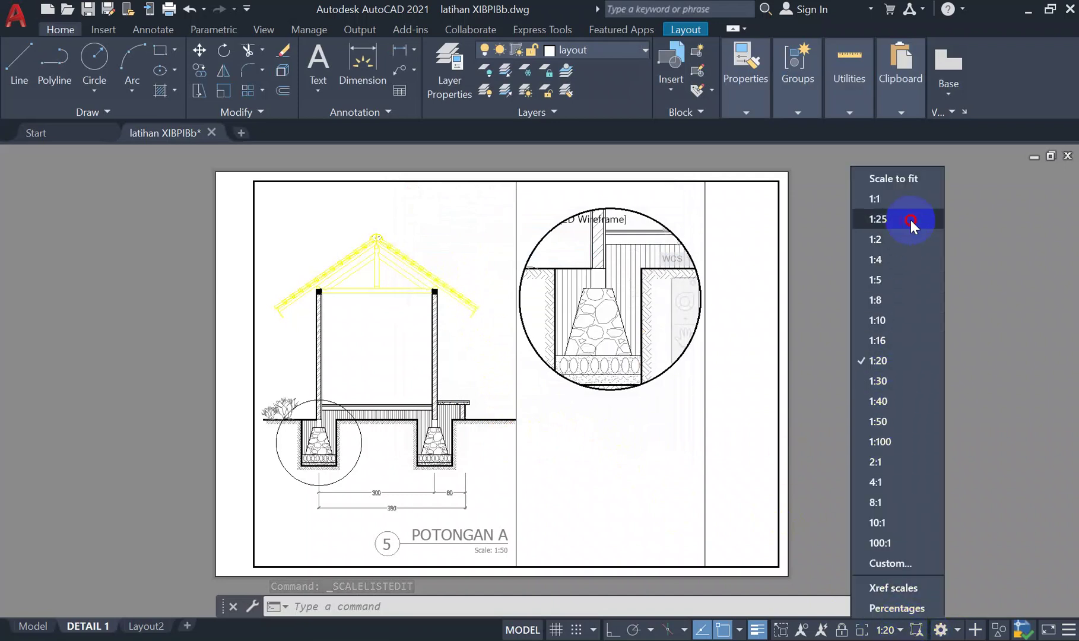
pyautogui.click(878, 219)
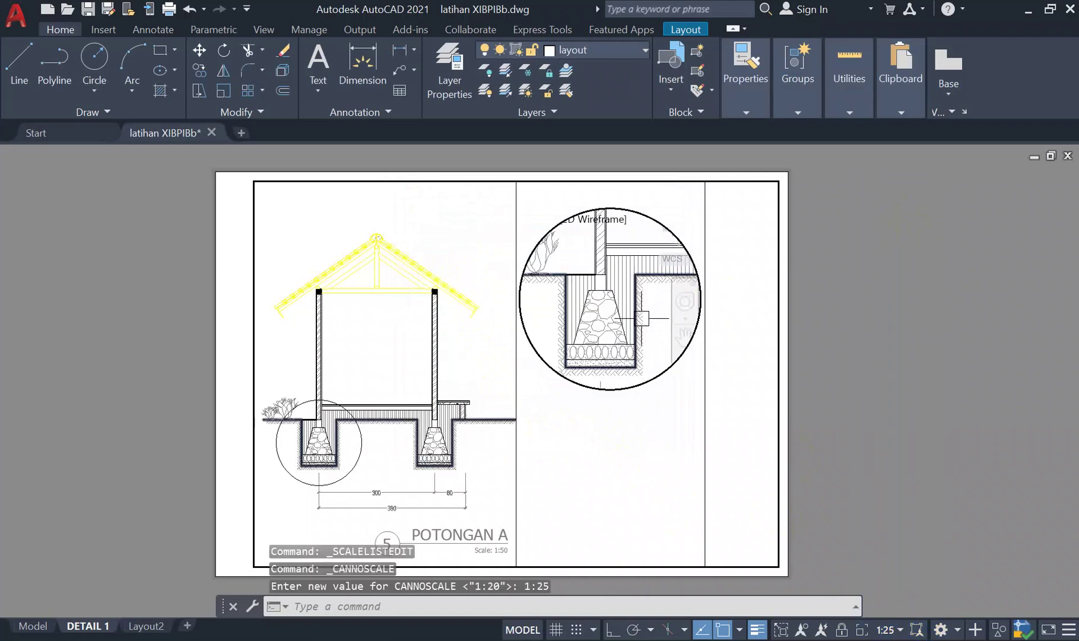
pyautogui.moveTo(571, 291); pyautogui.dragTo(573, 293, button='middle')
pyautogui.moveTo(576, 294); pyautogui.dragTo(579, 295, button='middle')
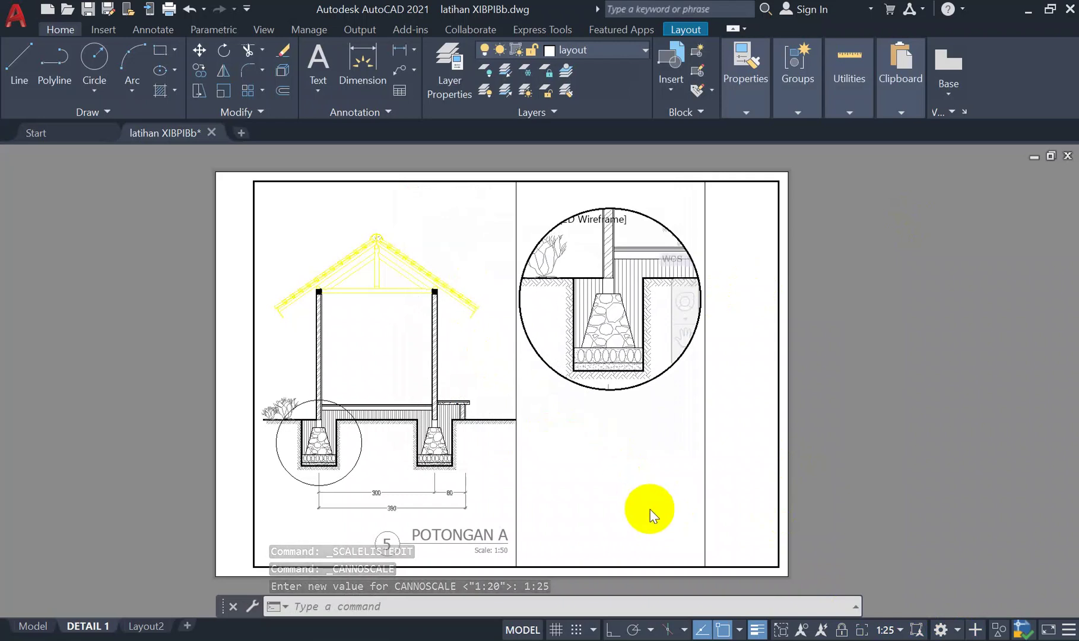
pyautogui.doubleClick(667, 409)
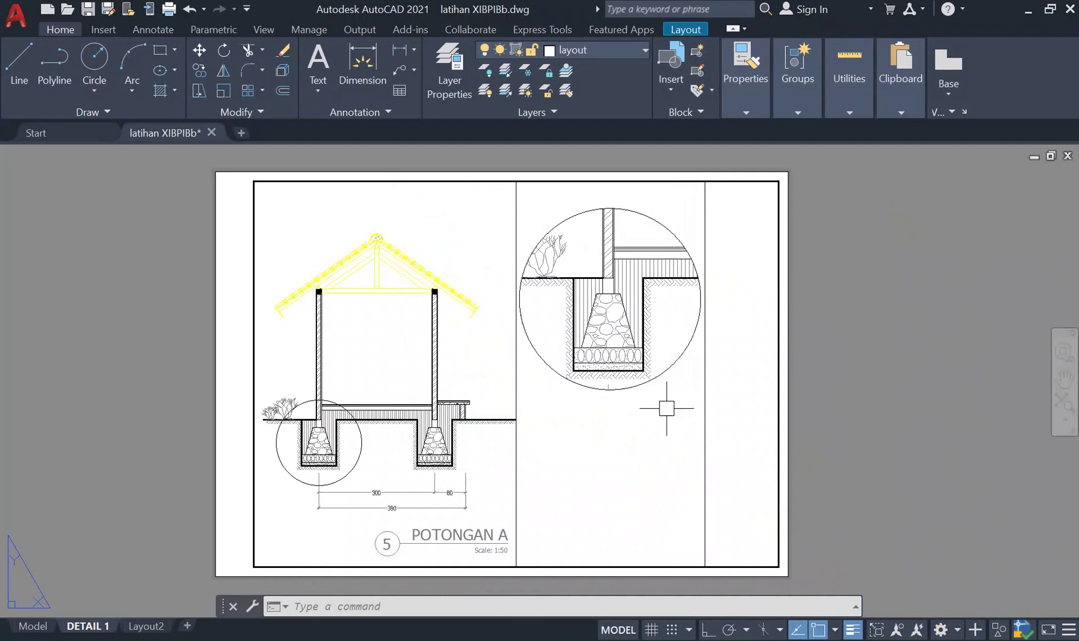
# Move the circular foundation viewport slightly down and toward the POTONGAN A viewport
pyautogui.moveTo(667, 405); pyautogui.dragTo(673, 468, button='middle')
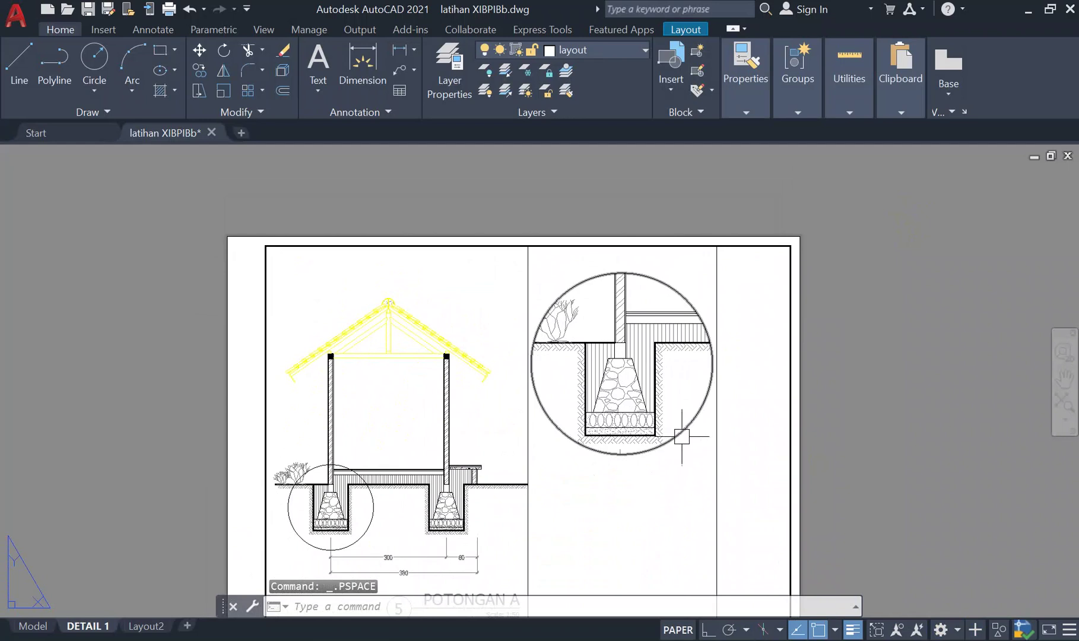
pyautogui.click(683, 434)
pyautogui.write('m')
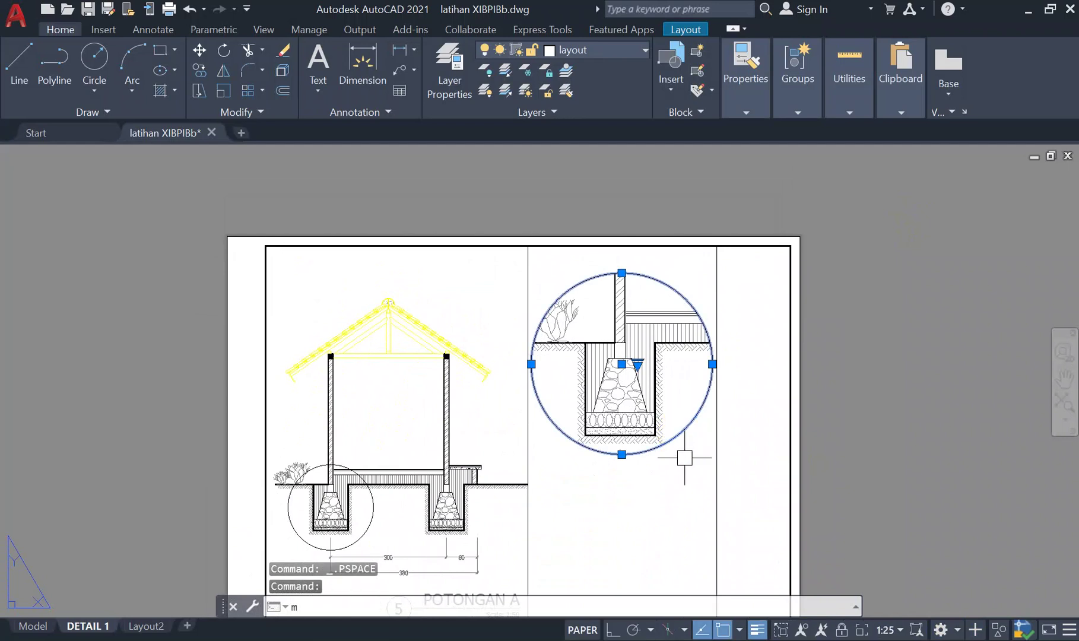
pyautogui.press('Return')
pyautogui.click(691, 460)
pyautogui.click(688, 479)
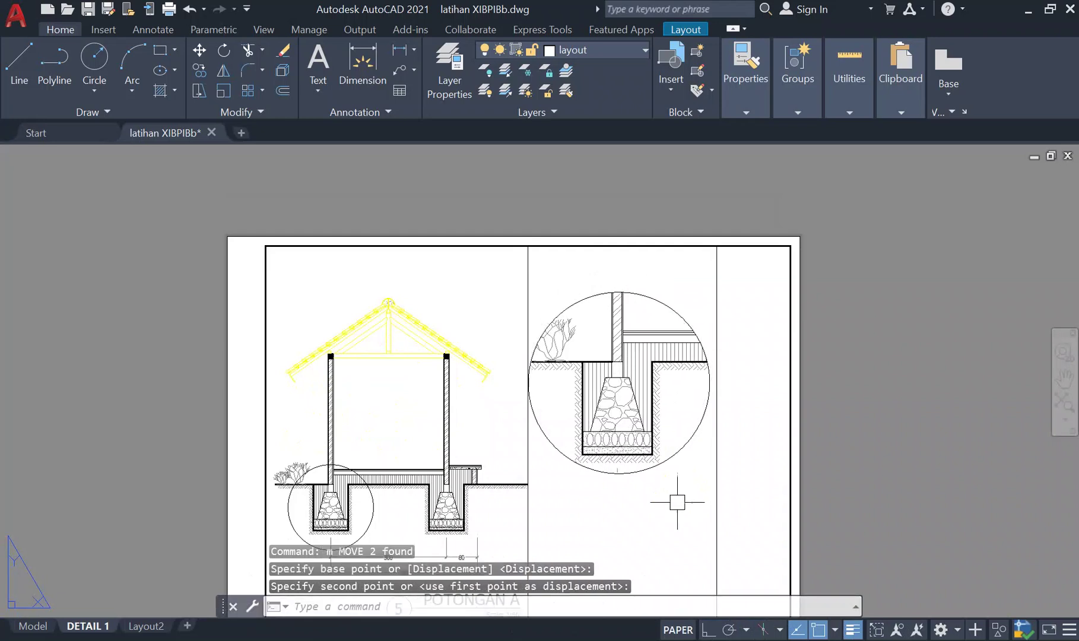
pyautogui.scroll(5, 698, 374)
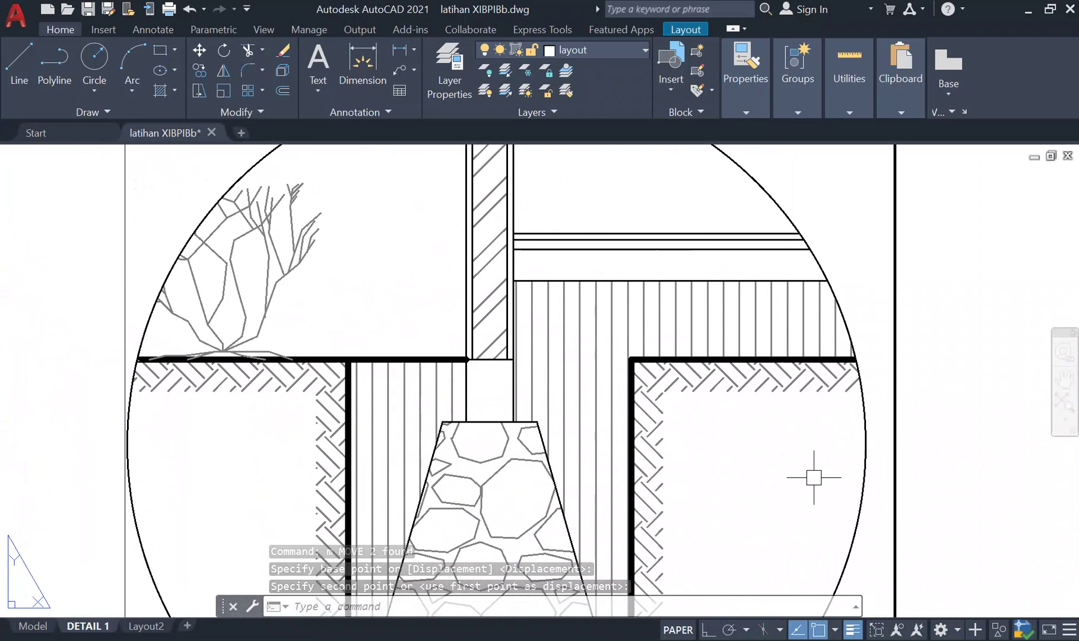
pyautogui.scroll(-5, 818, 475)
pyautogui.moveTo(809, 461); pyautogui.dragTo(815, 380, button='middle')
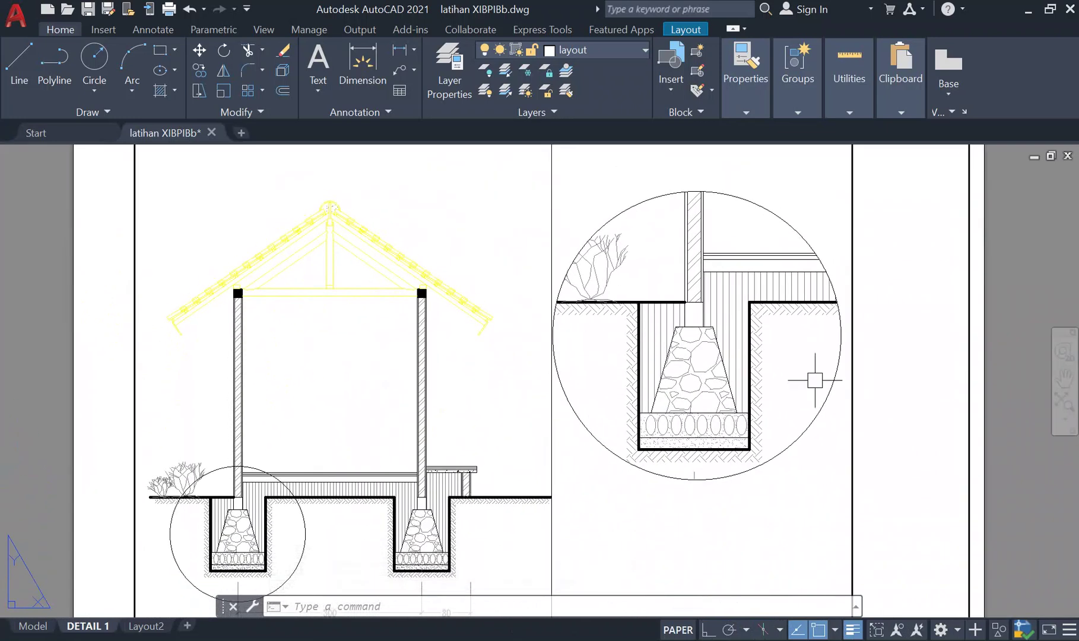
pyautogui.moveTo(893, 381); pyautogui.dragTo(831, 409, button='middle')
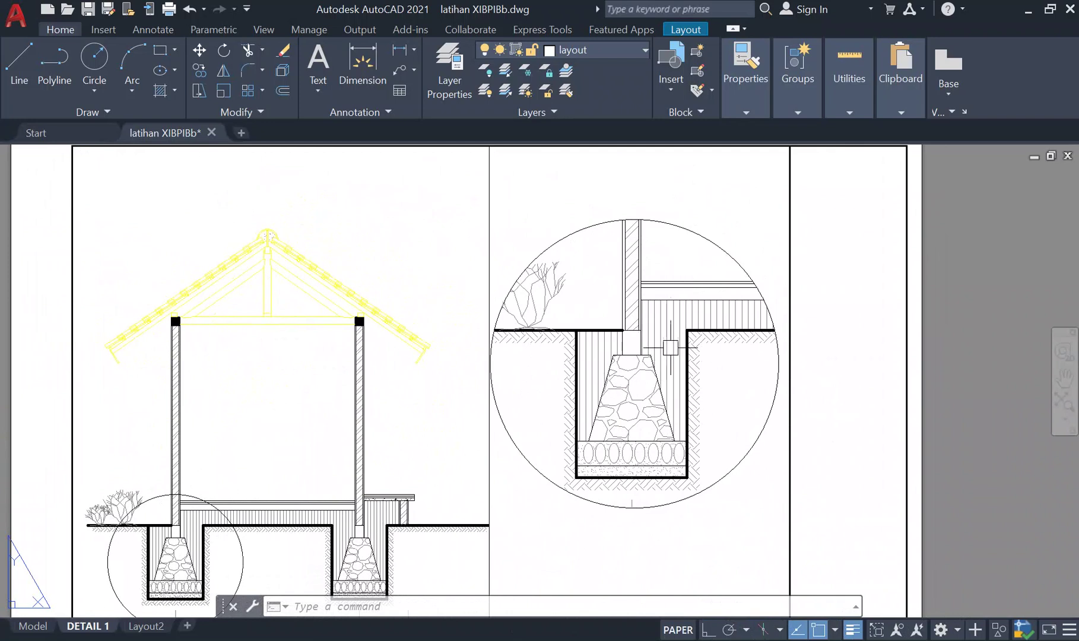
pyautogui.scroll(-3, 671, 348)
pyautogui.moveTo(671, 348); pyautogui.dragTo(667, 270, button='middle')
pyautogui.moveTo(707, 303); pyautogui.dragTo(711, 308, button='middle')
# Load the ACAD_ISO03W100 ISO dash space linetype from acadiso.lin into the drawing
pyautogui.click(711, 318)
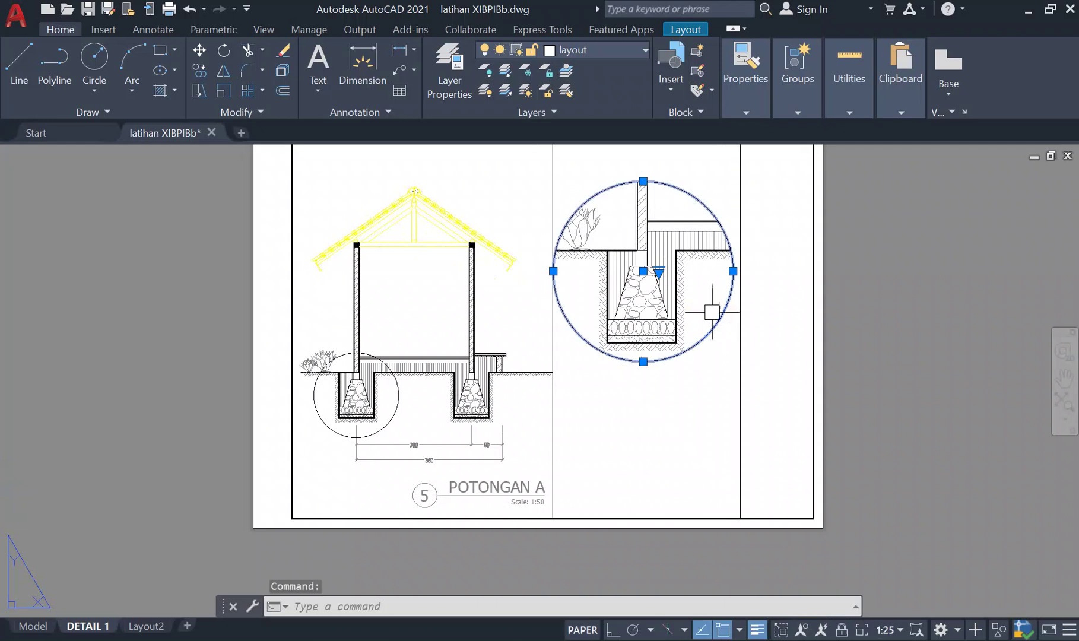
pyautogui.click(760, 112)
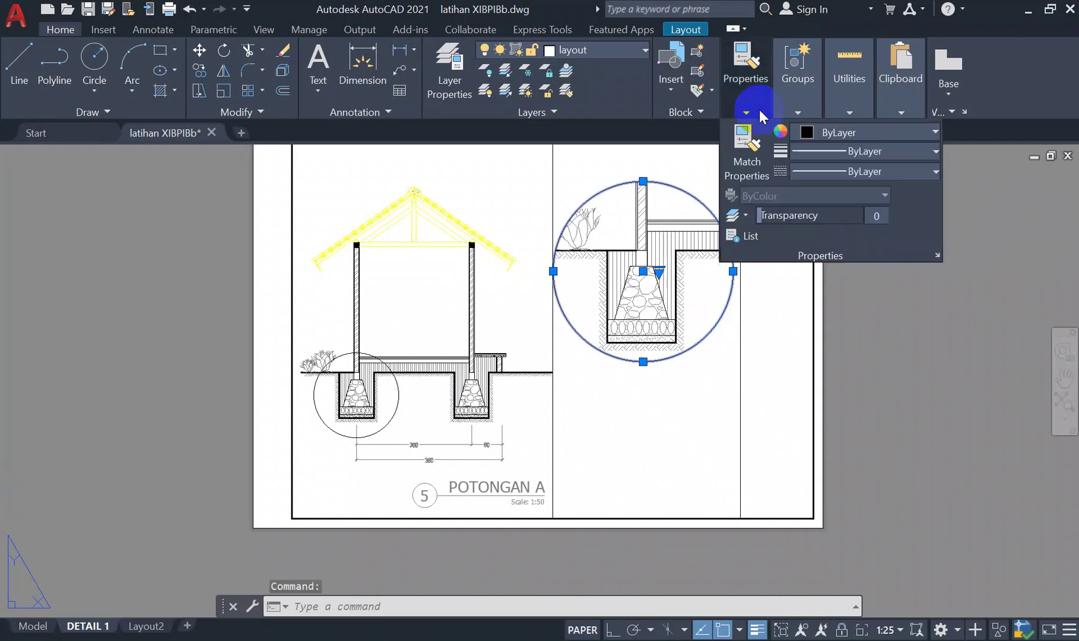
pyautogui.click(842, 149)
pyautogui.click(835, 186)
pyautogui.click(838, 172)
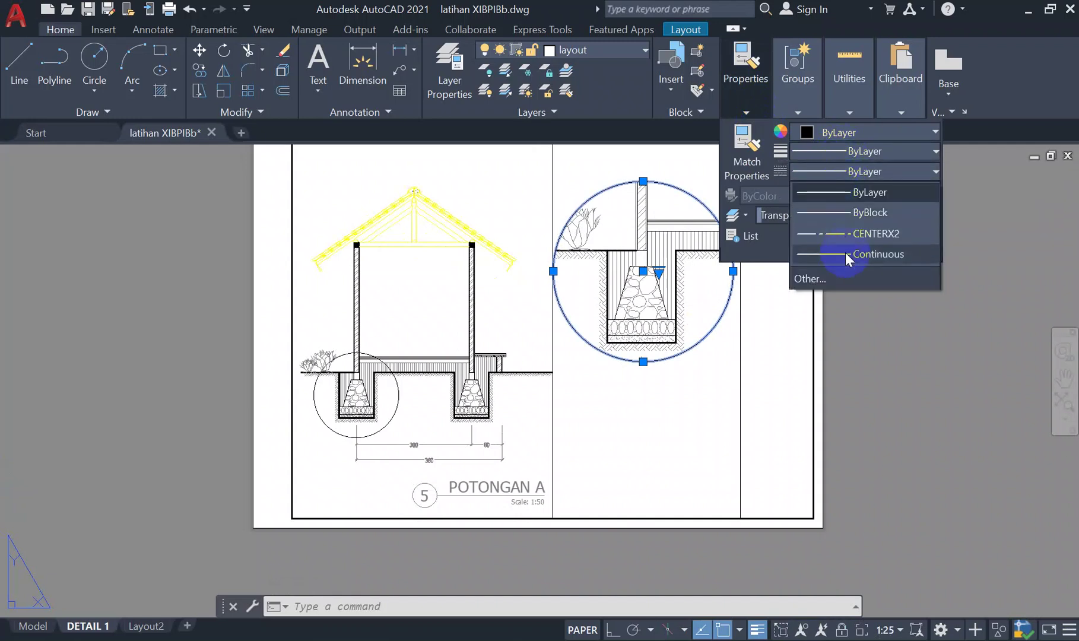
pyautogui.click(836, 274)
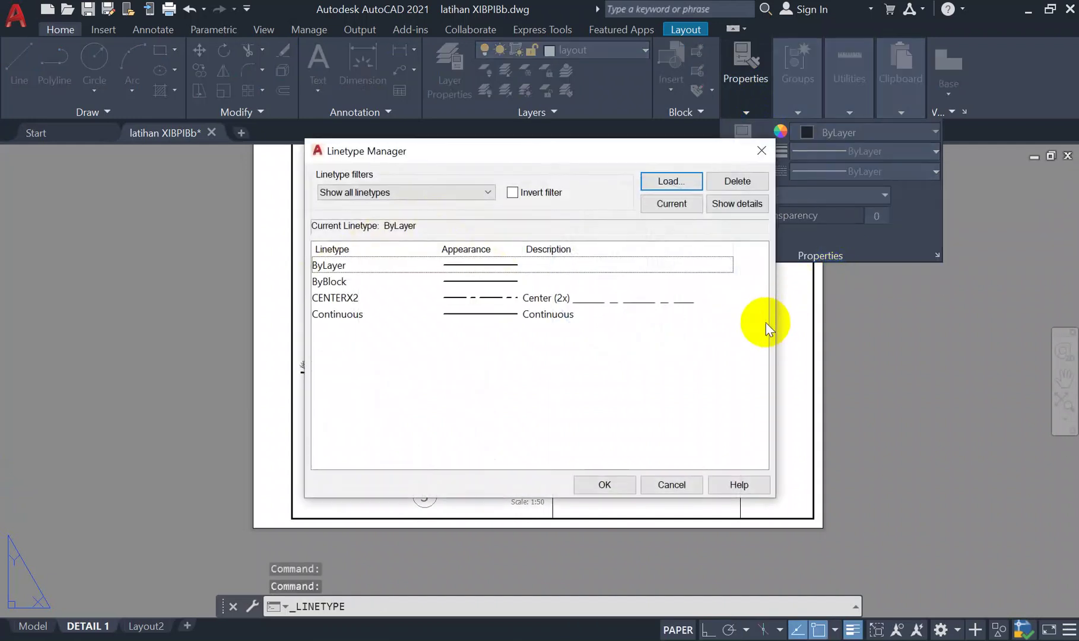
pyautogui.click(687, 181)
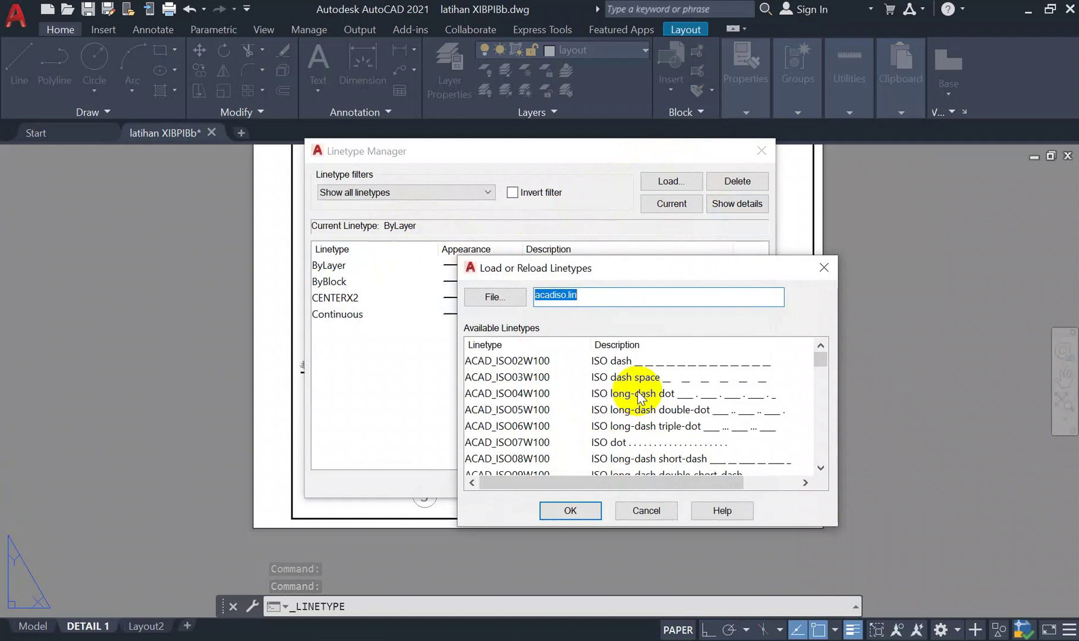
pyautogui.click(639, 393)
pyautogui.click(640, 378)
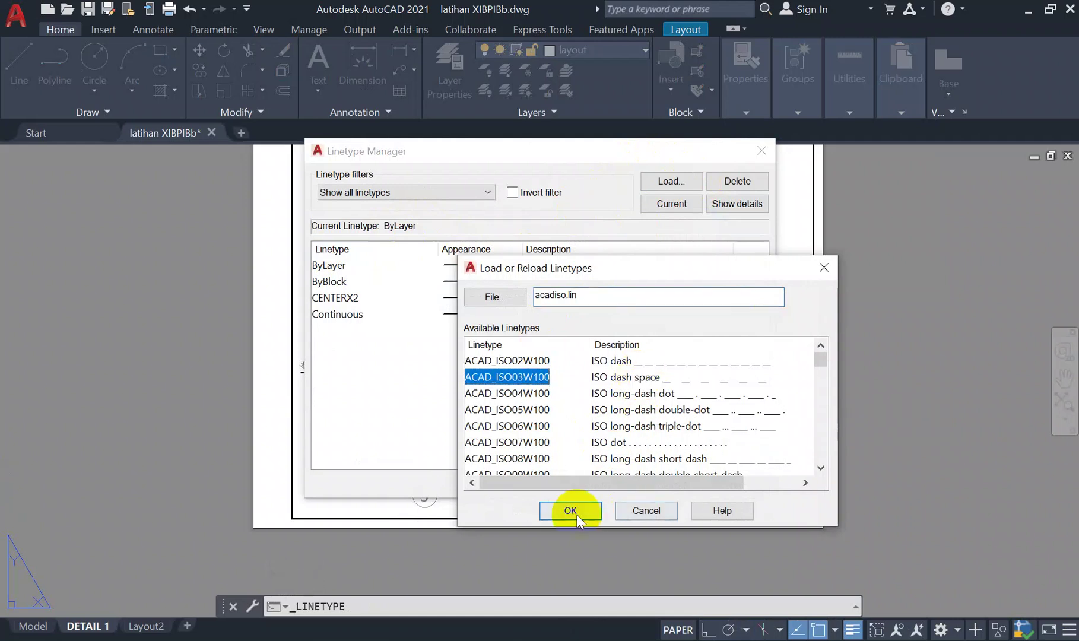
pyautogui.click(549, 511)
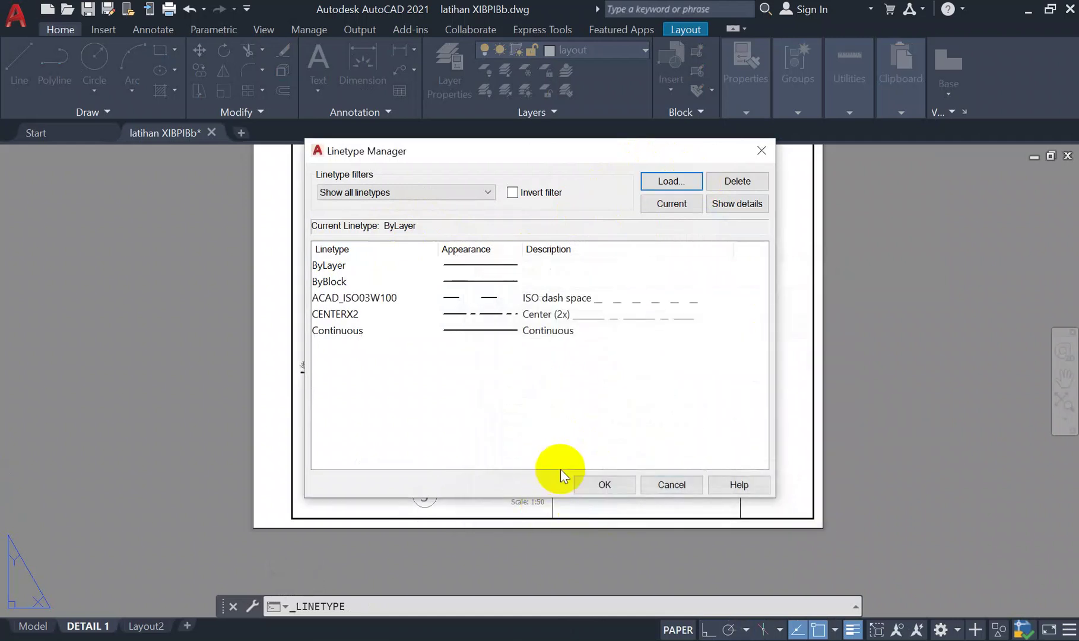
pyautogui.click(552, 291)
pyautogui.click(606, 486)
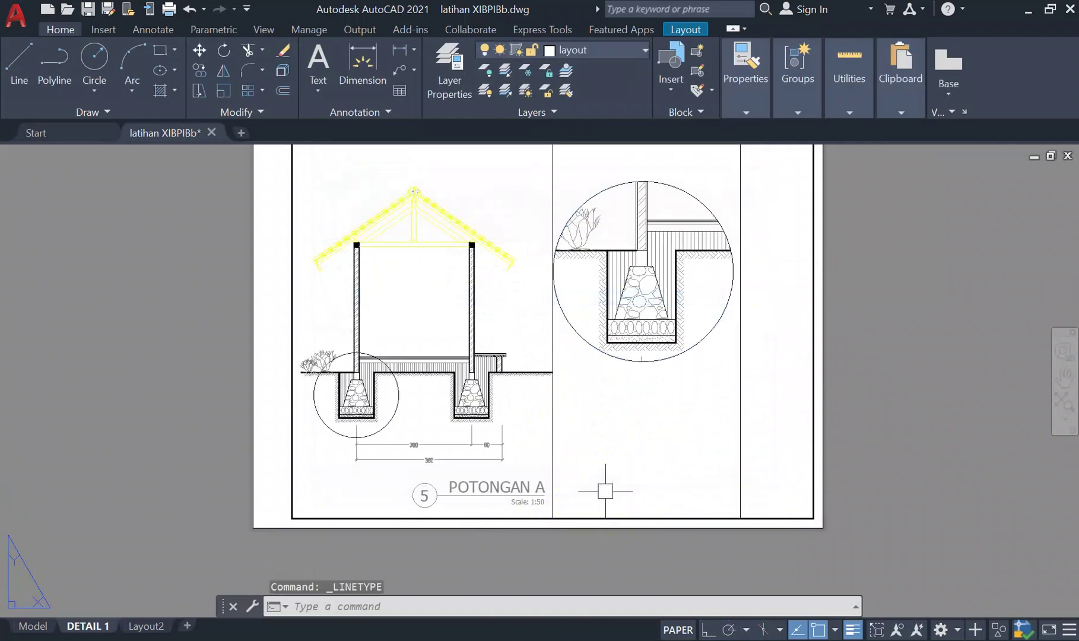
# Apply the ACAD_ISO03W100 linetype to the circular foundation viewport's border
pyautogui.scroll(6, 700, 328)
pyautogui.click(704, 326)
pyautogui.click(675, 267)
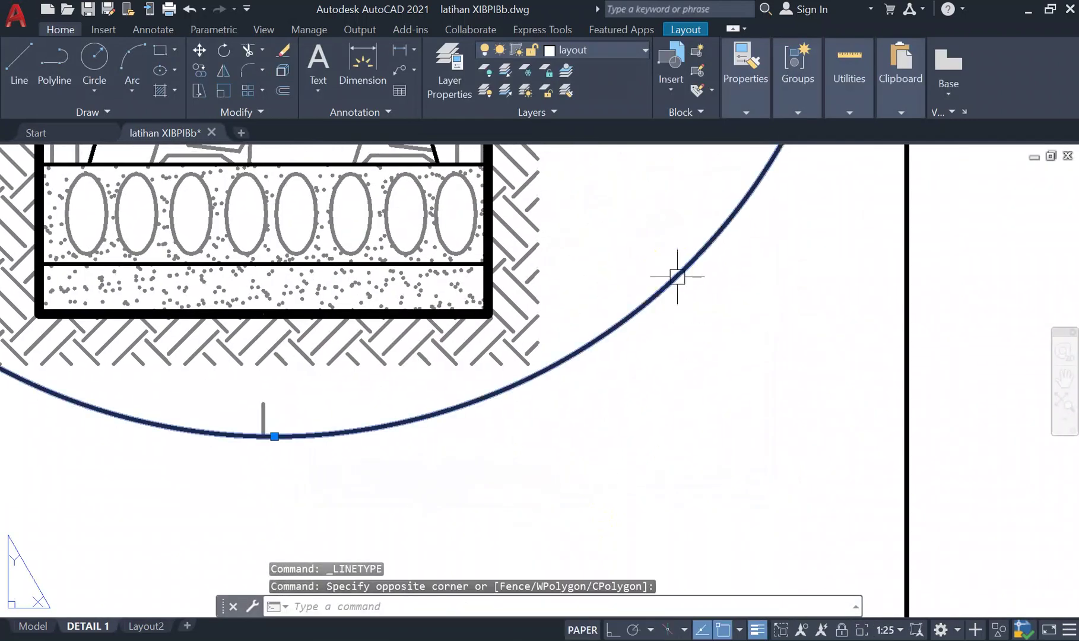
pyautogui.click(744, 101)
pyautogui.click(830, 171)
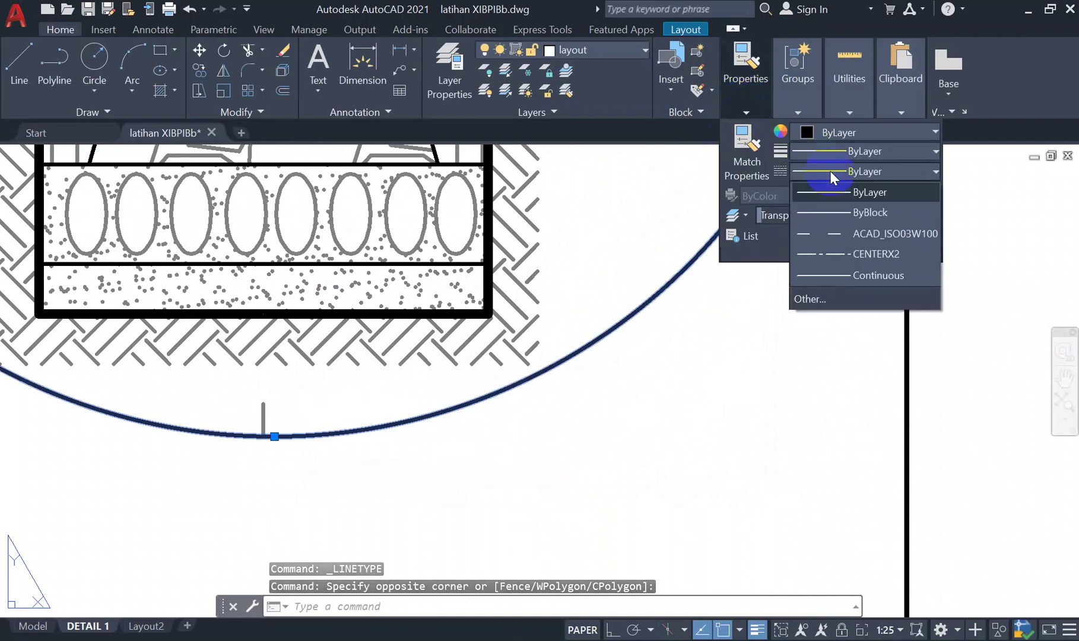
pyautogui.click(831, 236)
pyautogui.scroll(-6, 711, 415)
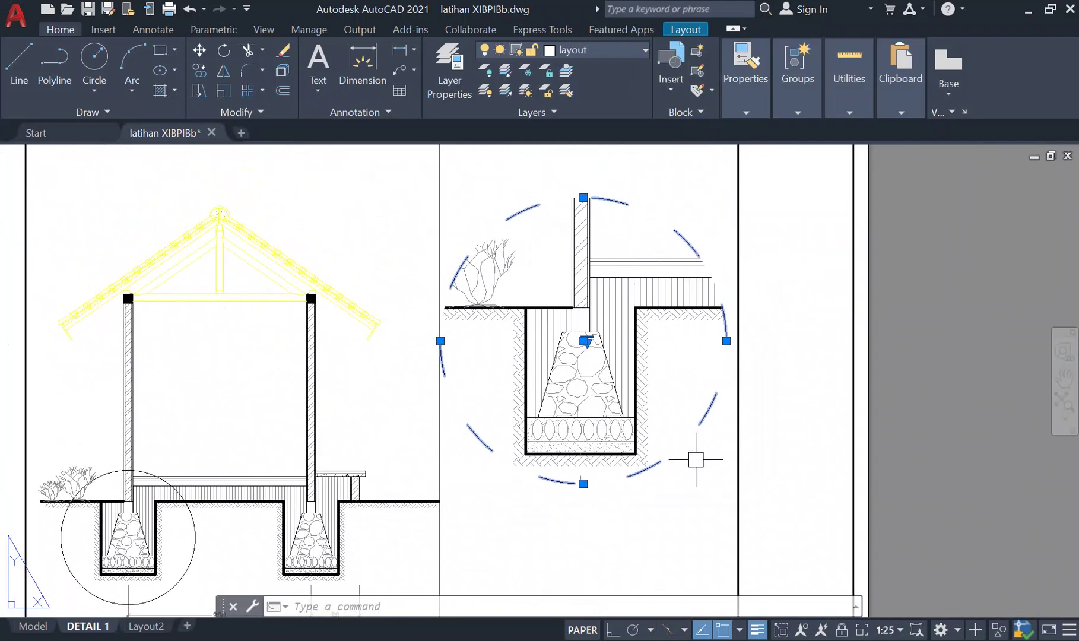
pyautogui.press('Escape')
# Examine the POTONGAN A section, including its foundations and the roof ridge and truss
pyautogui.moveTo(696, 459); pyautogui.dragTo(675, 409, button='middle')
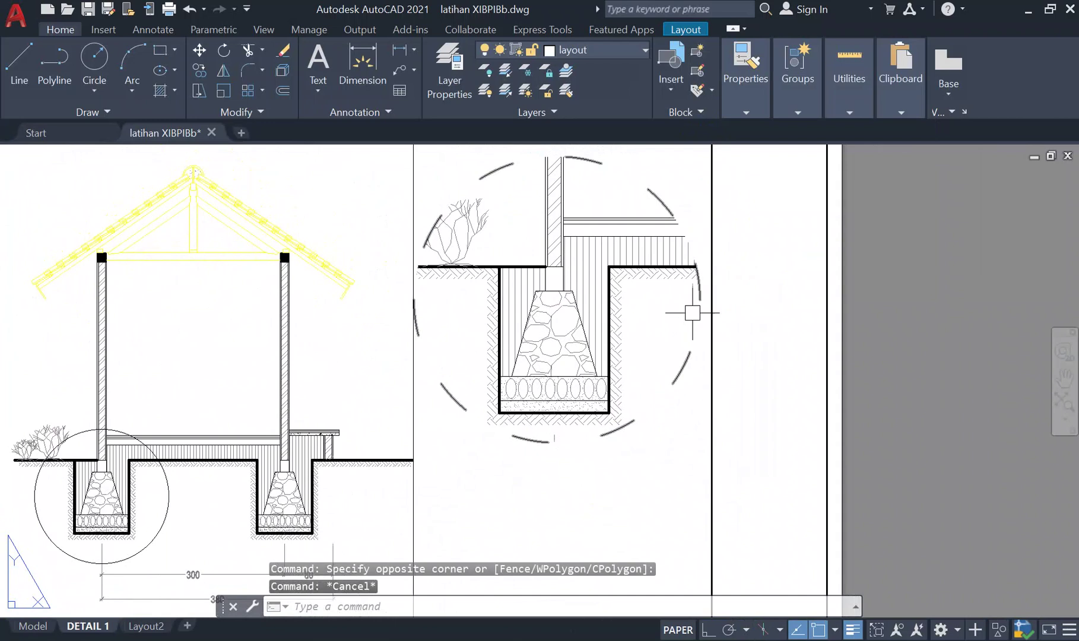
pyautogui.moveTo(238, 453)
pyautogui.mouseDown(button='middle')
pyautogui.moveTo(241, 437)
pyautogui.moveTo(241, 463)
pyautogui.mouseUp(button='middle')
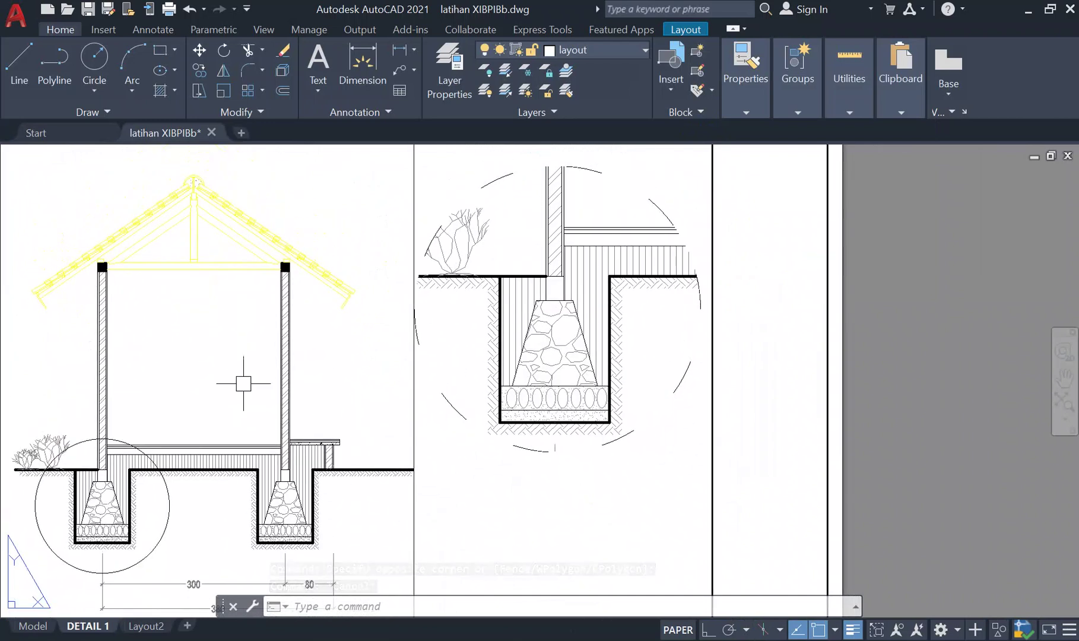
pyautogui.moveTo(279, 306)
pyautogui.mouseDown(button='middle')
pyautogui.moveTo(273, 263)
pyautogui.moveTo(251, 255)
pyautogui.moveTo(250, 312)
pyautogui.moveTo(244, 278)
pyautogui.mouseUp(button='middle')
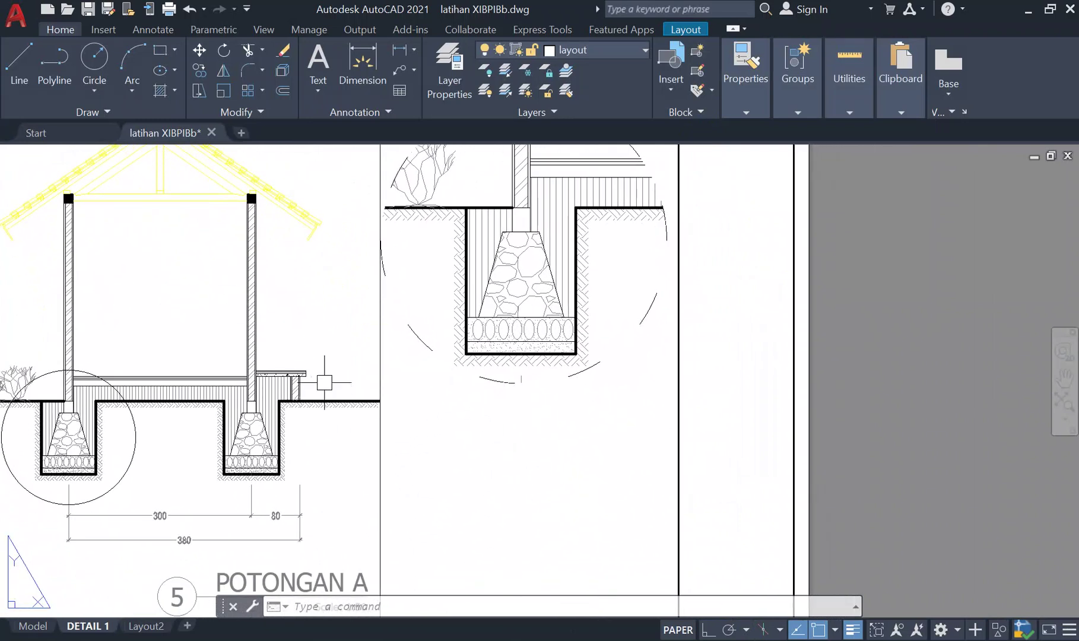
pyautogui.moveTo(260, 311); pyautogui.dragTo(284, 458, button='middle')
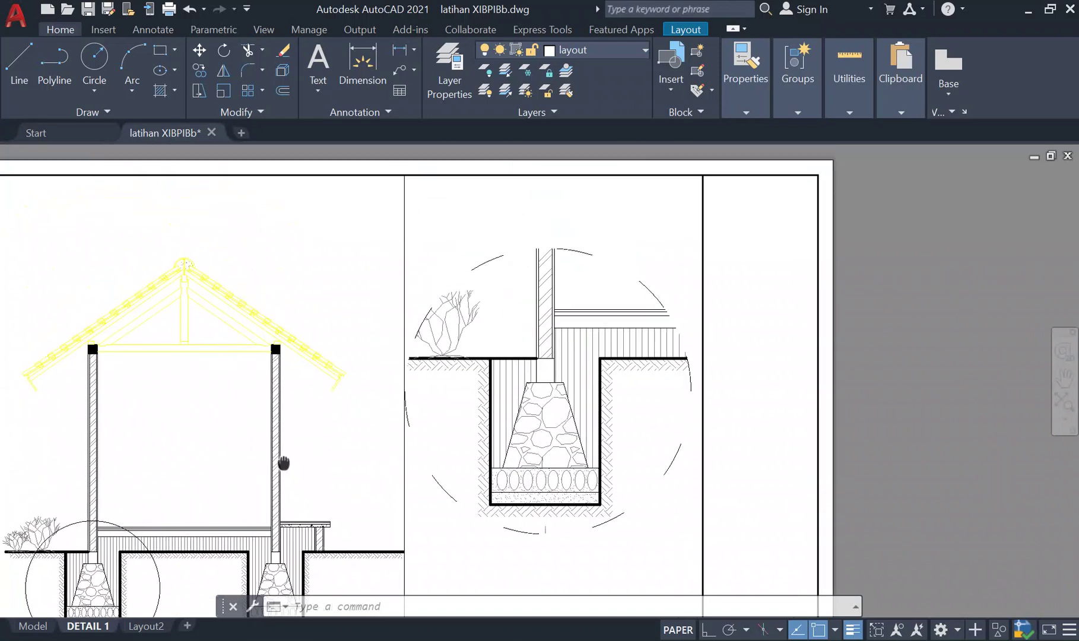
pyautogui.scroll(5, 203, 289)
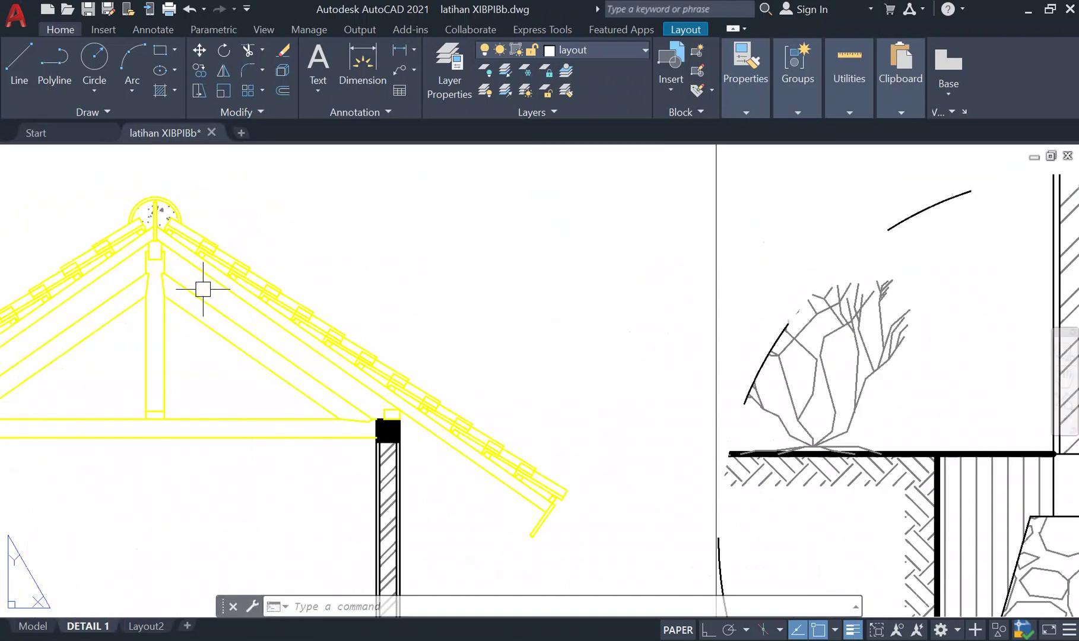
pyautogui.moveTo(363, 334); pyautogui.dragTo(304, 285, button='middle')
pyautogui.scroll(4, 305, 280)
pyautogui.scroll(-4, 344, 314)
pyautogui.scroll(-4, 313, 312)
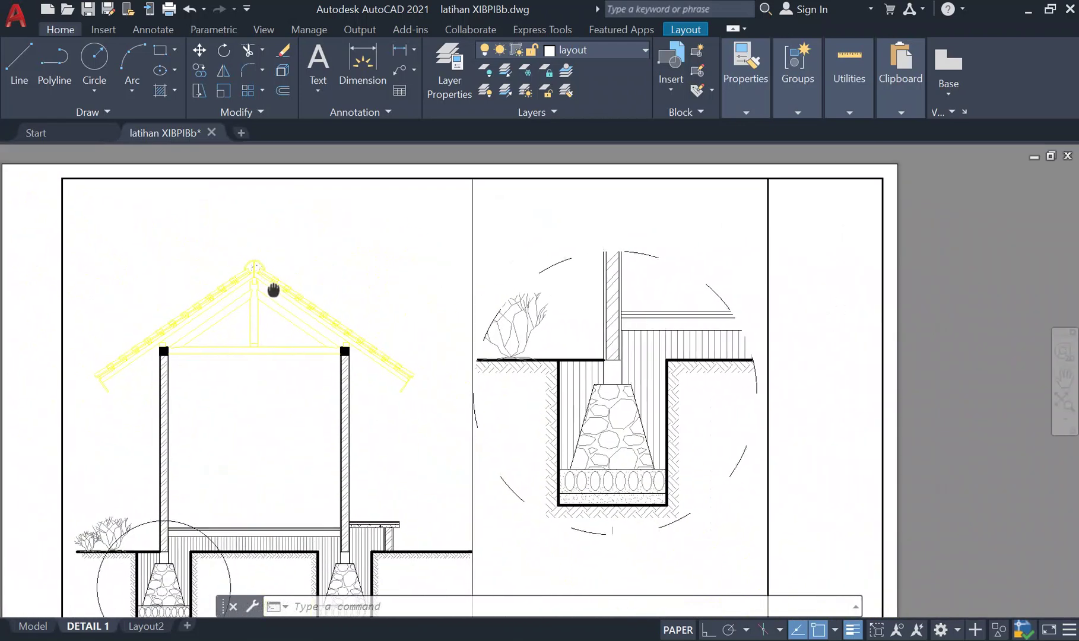
# Copy the circle around the section's left foundation by its centre onto the roof ridge
pyautogui.click(145, 449)
pyautogui.write('co')
pyautogui.press('Return')
pyautogui.click(161, 520)
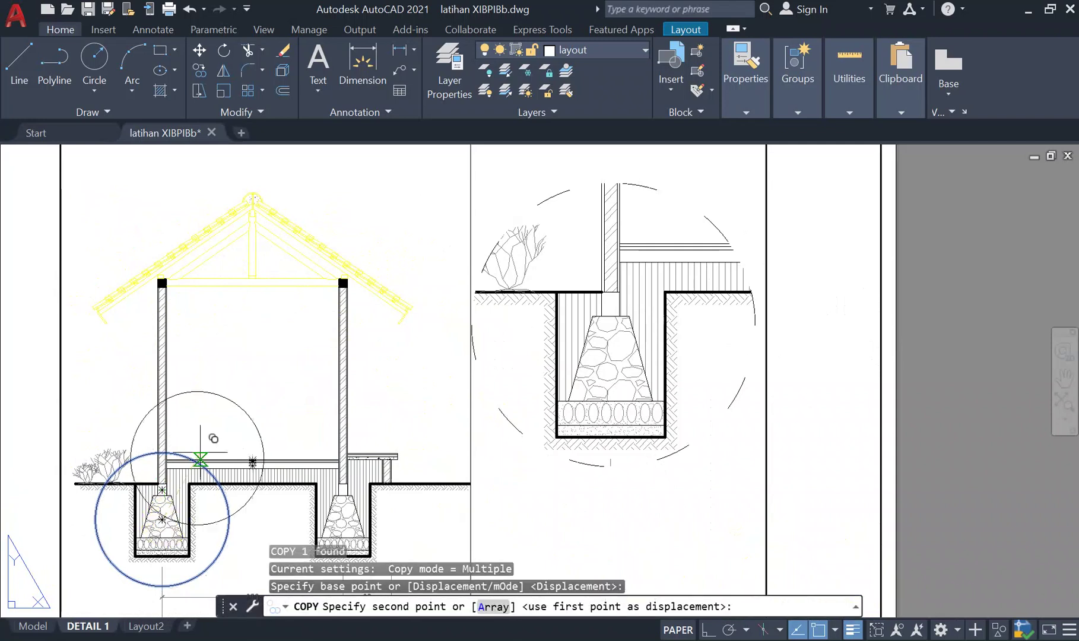
pyautogui.click(252, 202)
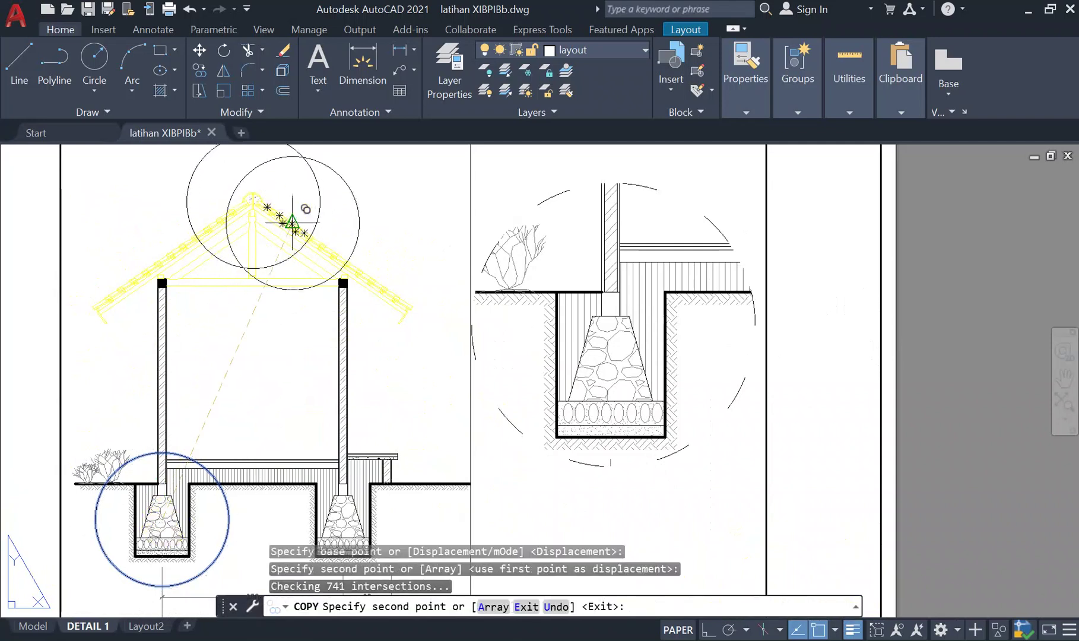
pyautogui.press('Escape')
# Shrink the circle on the roof ridge so it encloses only the ridge and the top of the truss
pyautogui.click(319, 202)
pyautogui.moveTo(315, 226); pyautogui.dragTo(312, 307, button='middle')
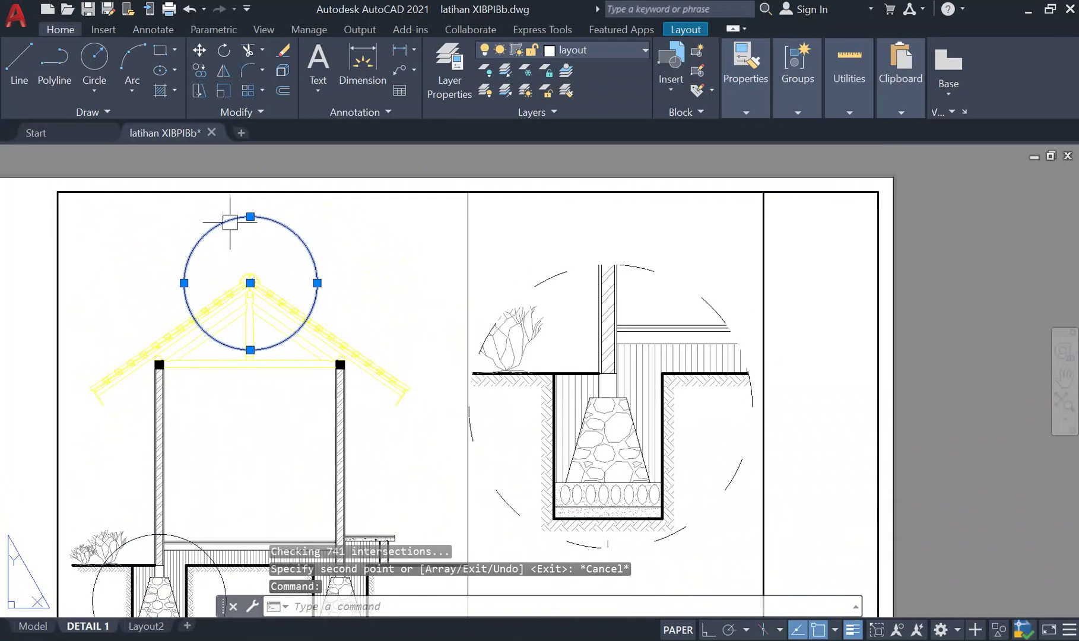
pyautogui.click(250, 216)
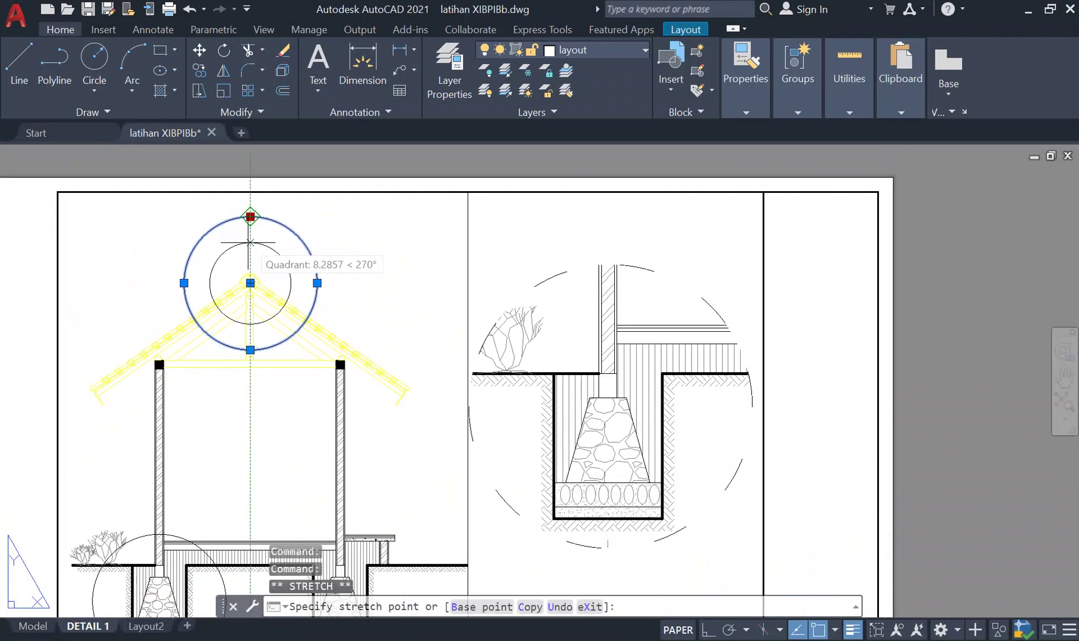
pyautogui.click(250, 246)
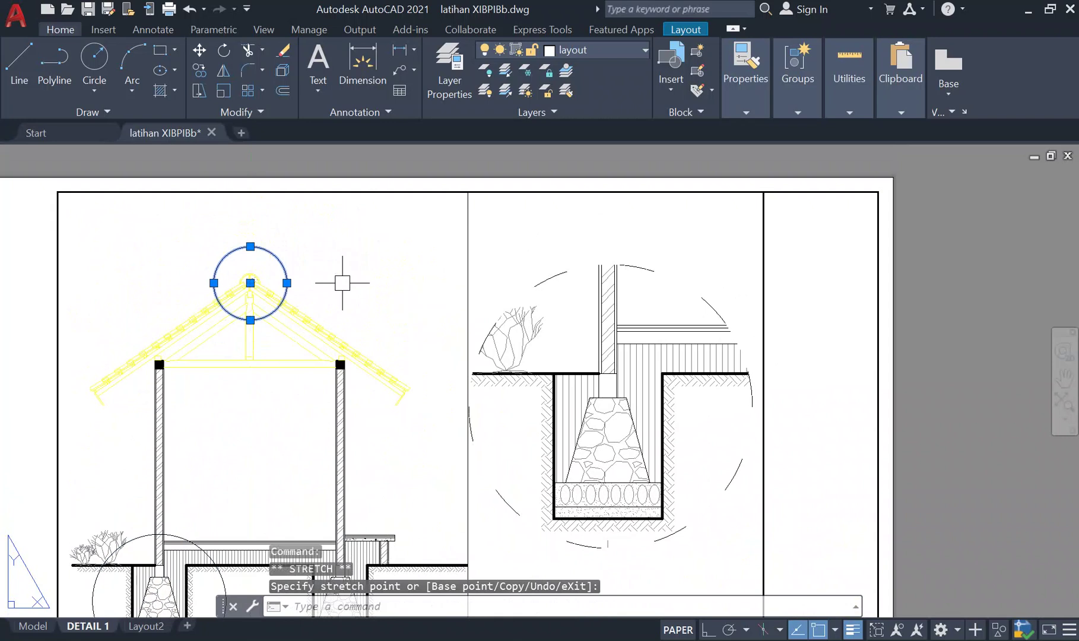
pyautogui.press('Escape')
# Try the ACAD_ISO03W100 linetype on the roof ridge circle, and undo the change
pyautogui.click(286, 284)
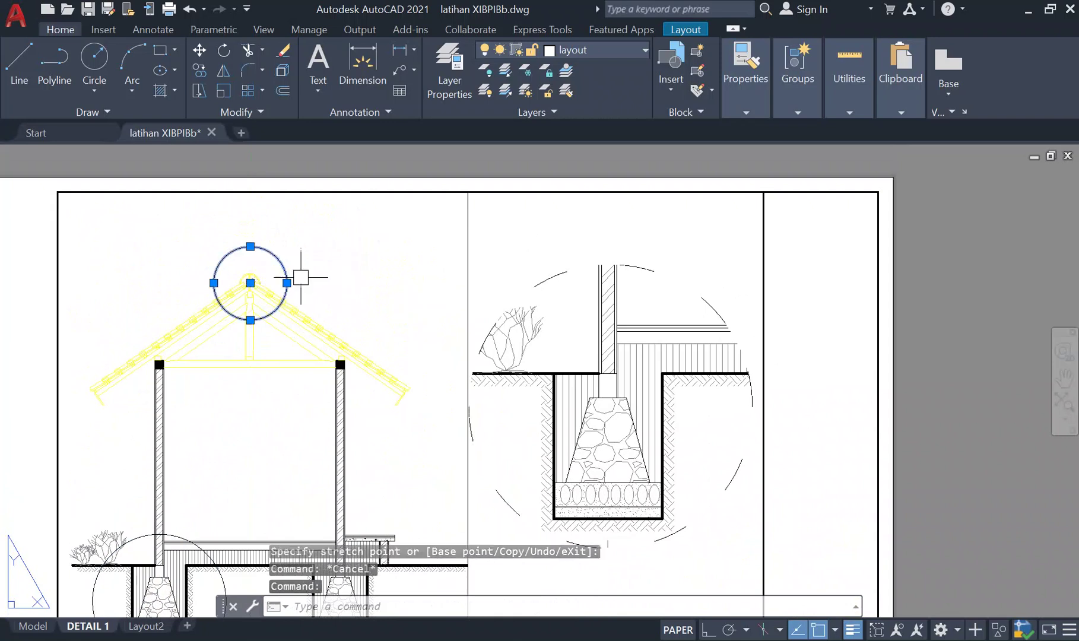
pyautogui.click(747, 112)
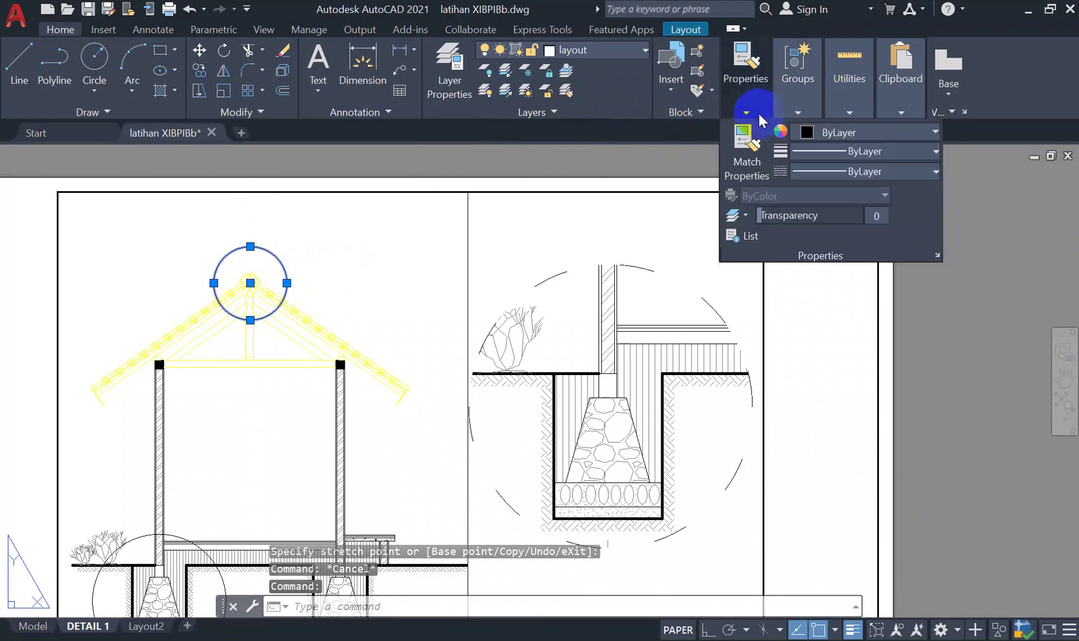
pyautogui.click(885, 171)
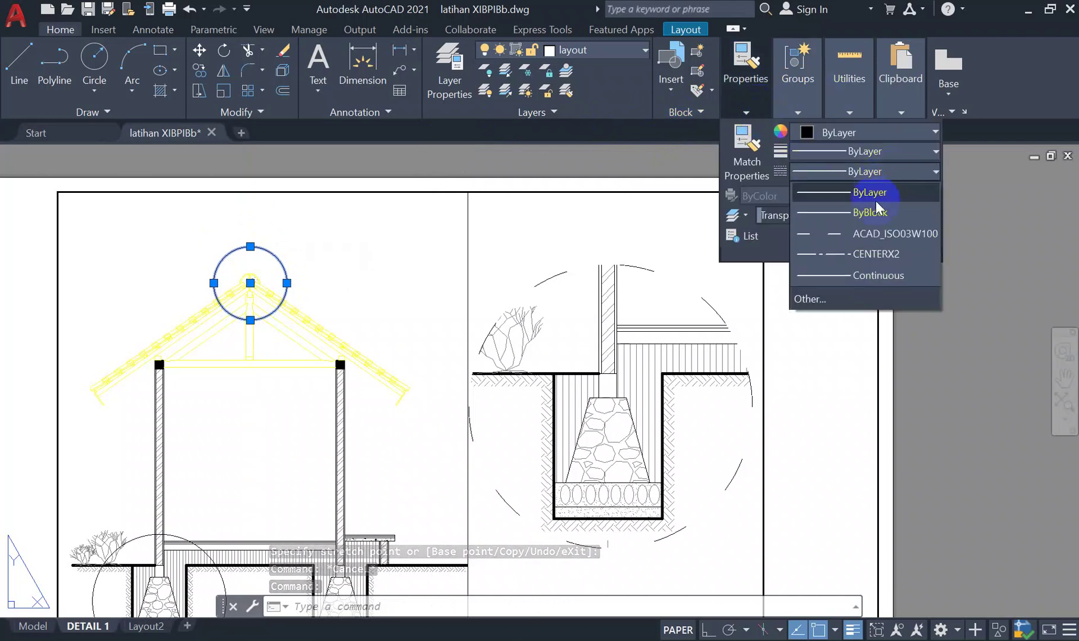
pyautogui.click(873, 235)
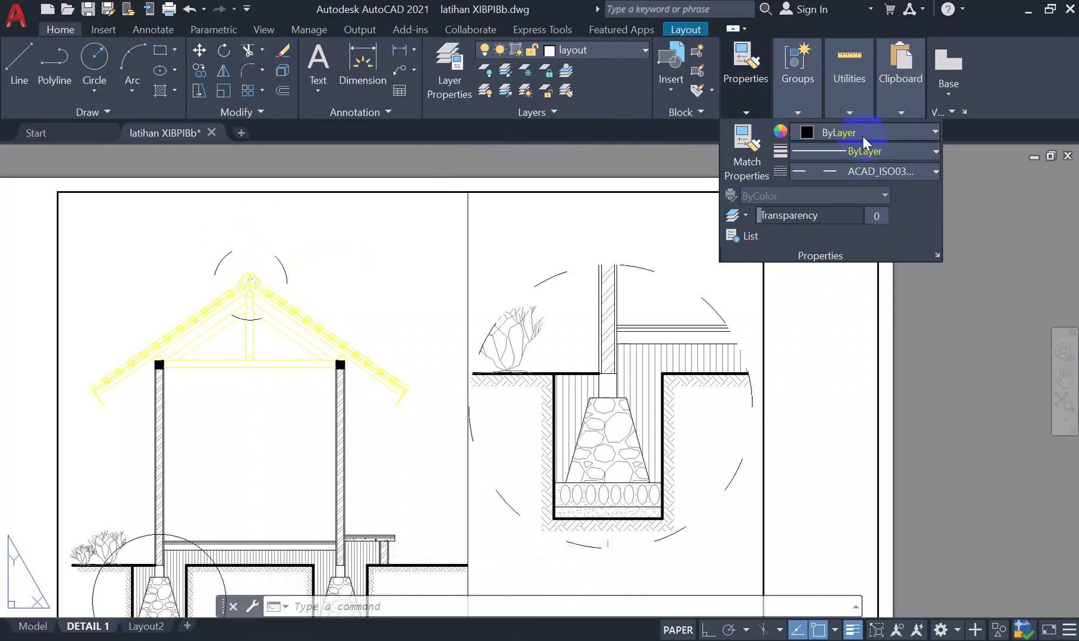
pyautogui.click(288, 279)
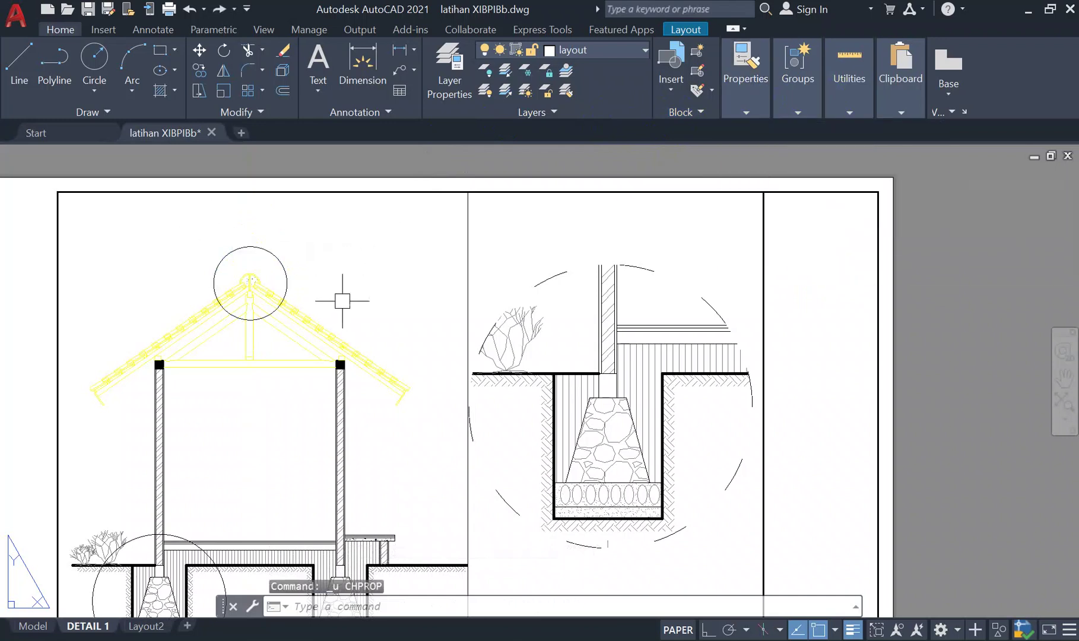
pyautogui.hotkey('ctrl', 'z')
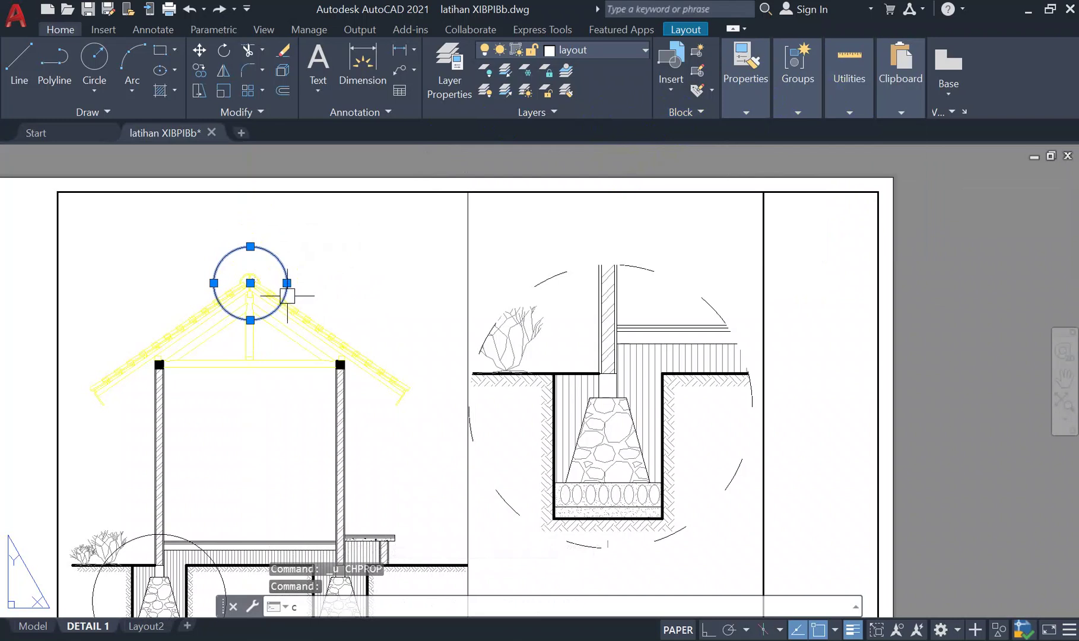
# Copy the roof ridge circle into the empty space below the circular foundation detail
pyautogui.write('o')
pyautogui.press('Return')
pyautogui.click(250, 283)
pyautogui.moveTo(624, 578); pyautogui.dragTo(629, 248, button='middle')
pyautogui.click(658, 367)
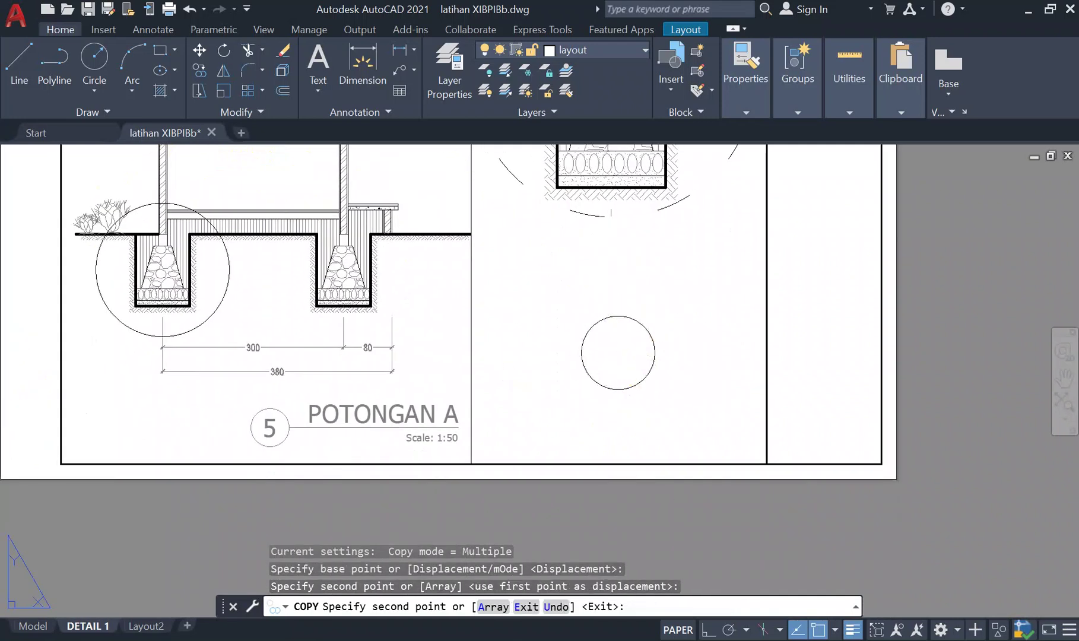
pyautogui.press('Escape')
# Enlarge the copied circle below the foundation detail to nearly fill the height down to the sheet border
pyautogui.click(643, 380)
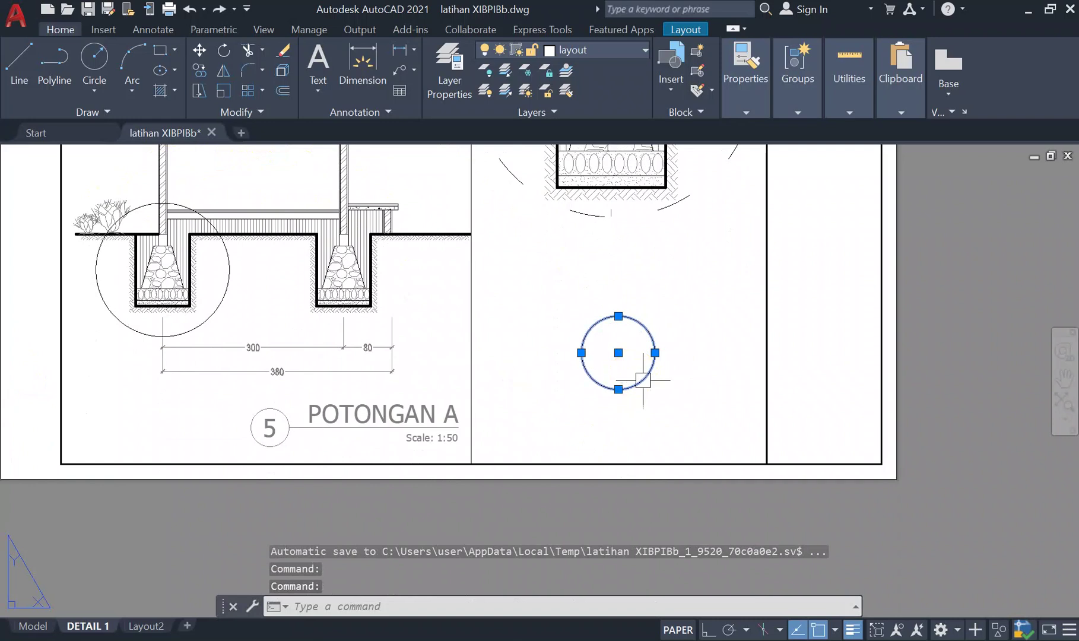
pyautogui.click(655, 353)
pyautogui.moveTo(718, 377); pyautogui.dragTo(716, 378, button='middle')
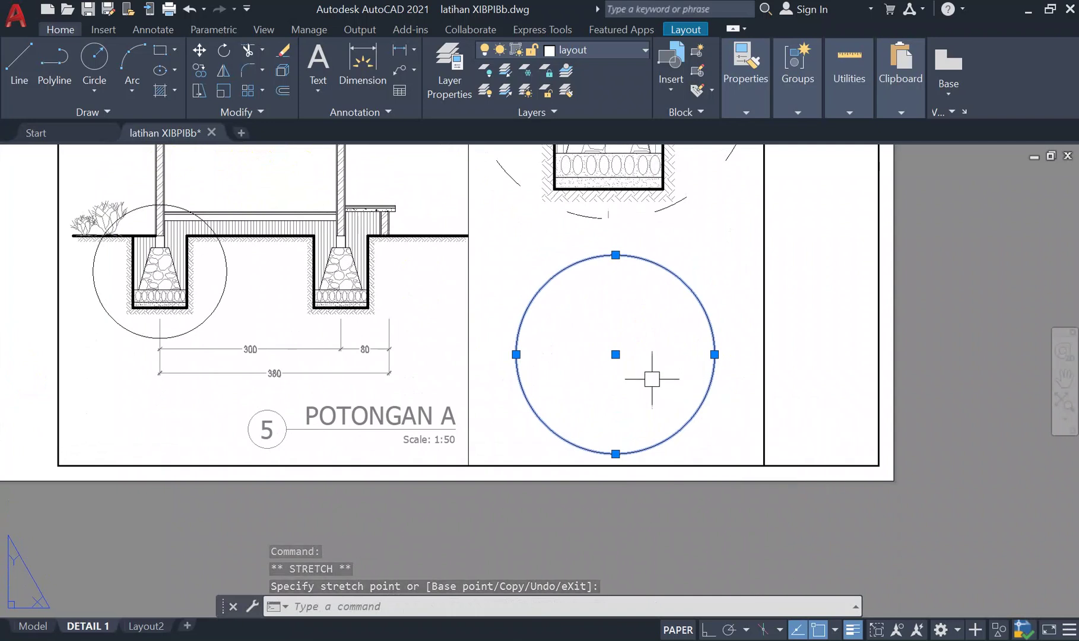
pyautogui.press('Escape')
# Convert the enlarged circle below the foundation detail into a circular viewport with the MVIEW Object option
pyautogui.write('m')
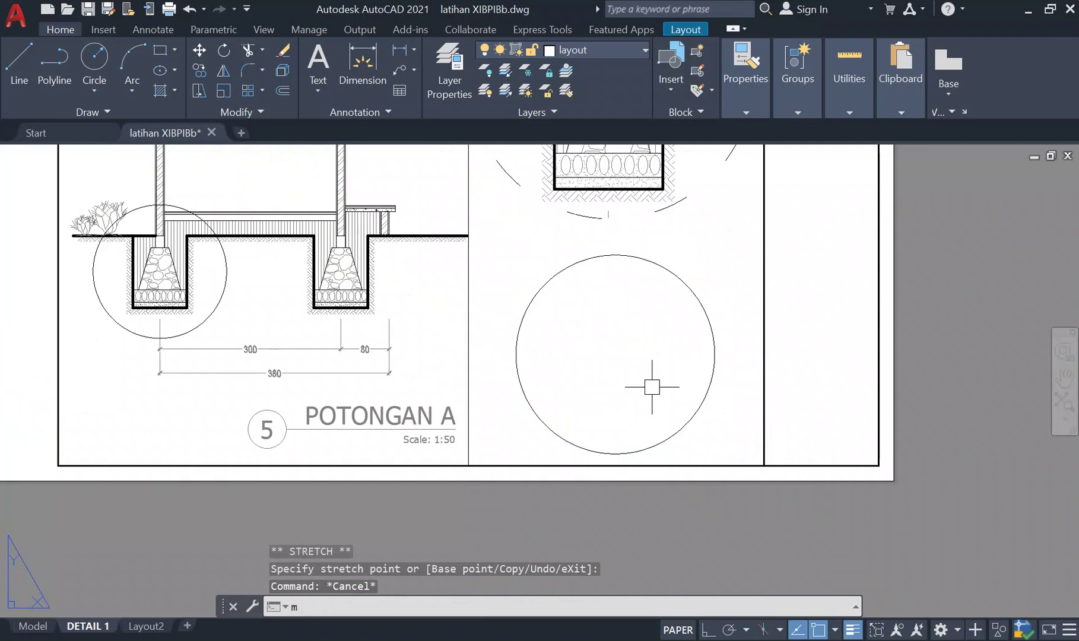
pyautogui.write('v')
pyautogui.press('Return')
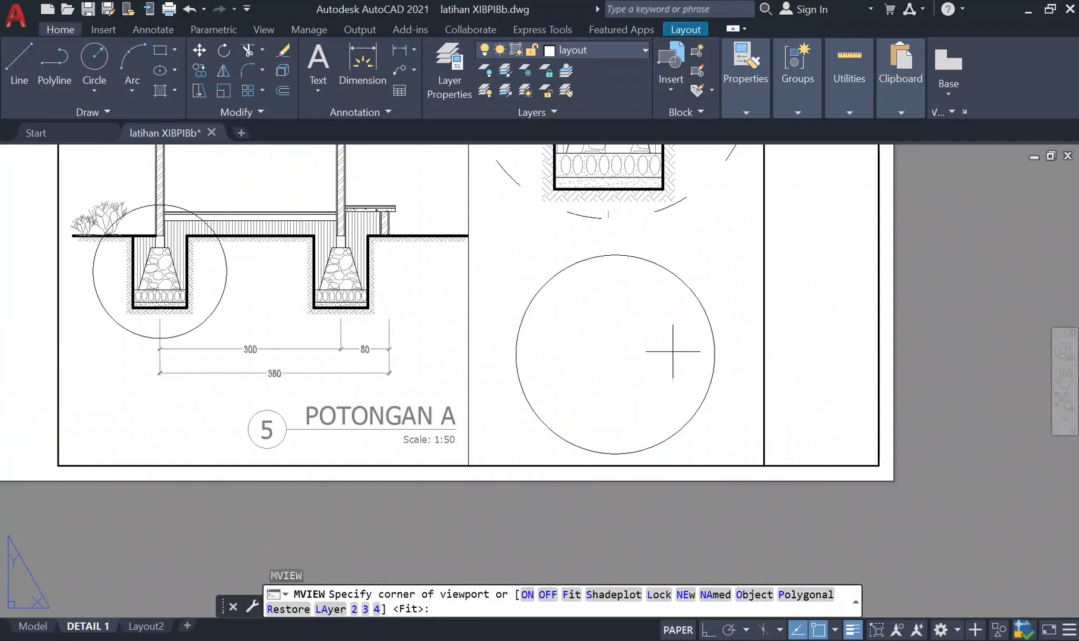
pyautogui.rightClick(692, 376)
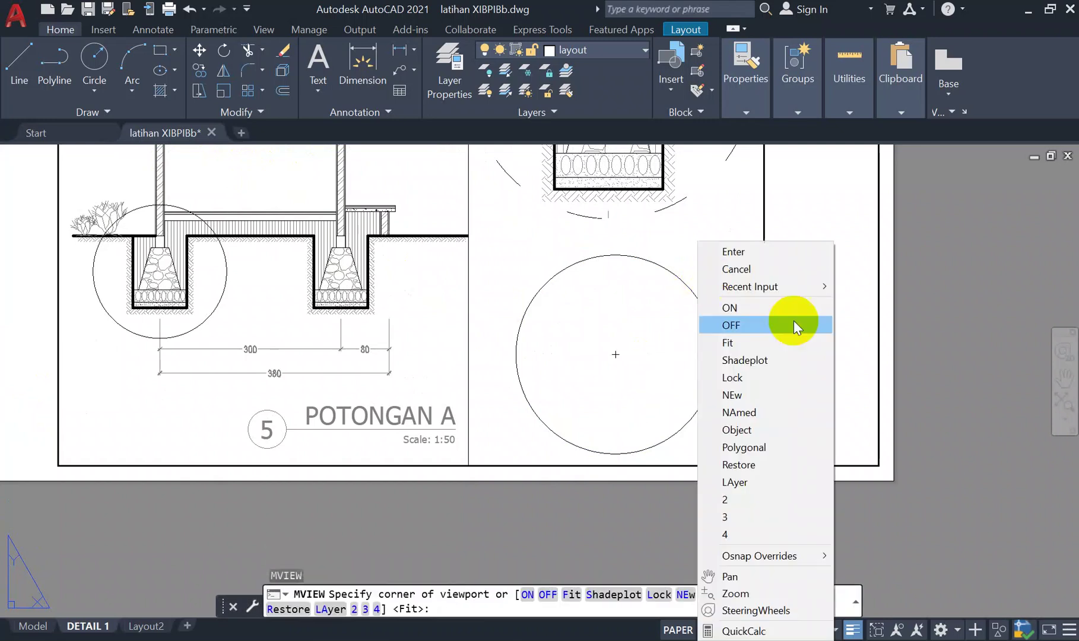
pyautogui.click(773, 430)
pyautogui.click(712, 377)
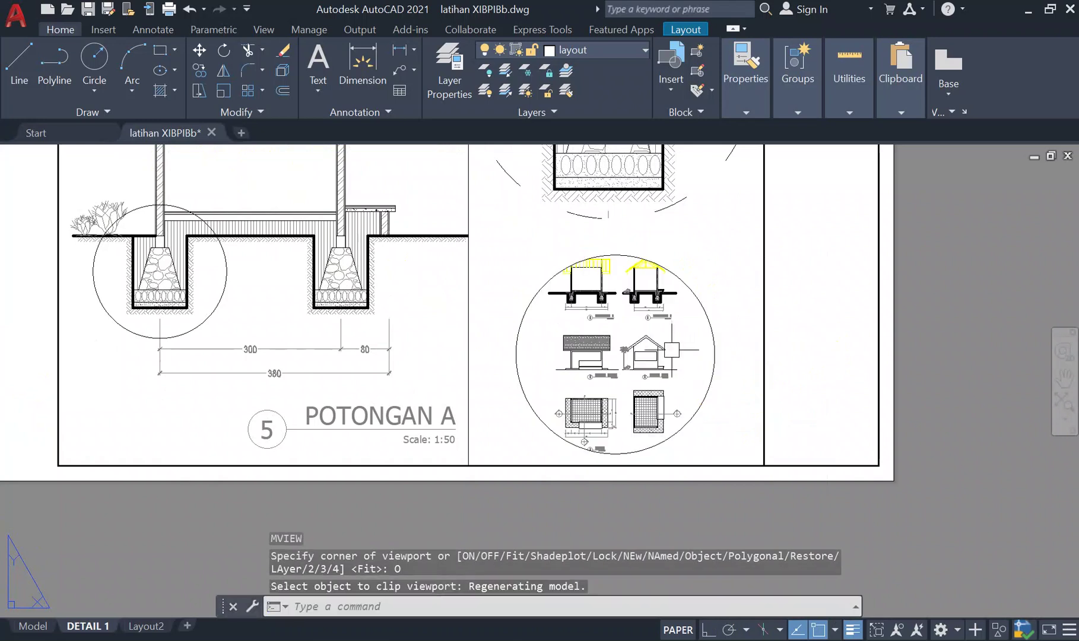
# Activate model space in the new circular viewport and zoom in on the roof ridge of the section
pyautogui.moveTo(617, 330); pyautogui.dragTo(610, 379, button='middle')
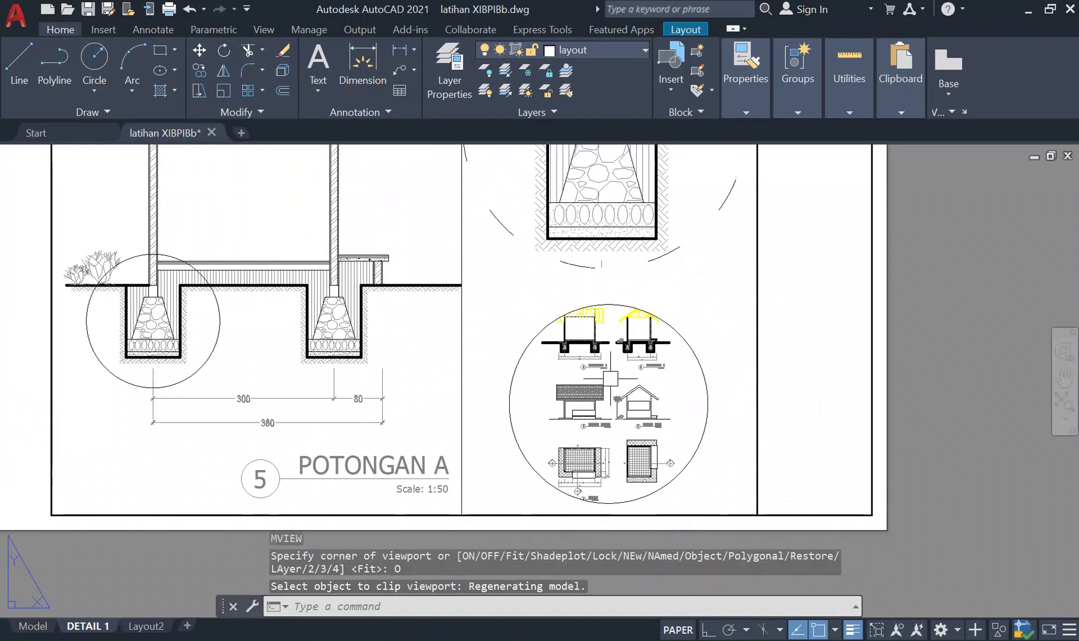
pyautogui.write('MS')
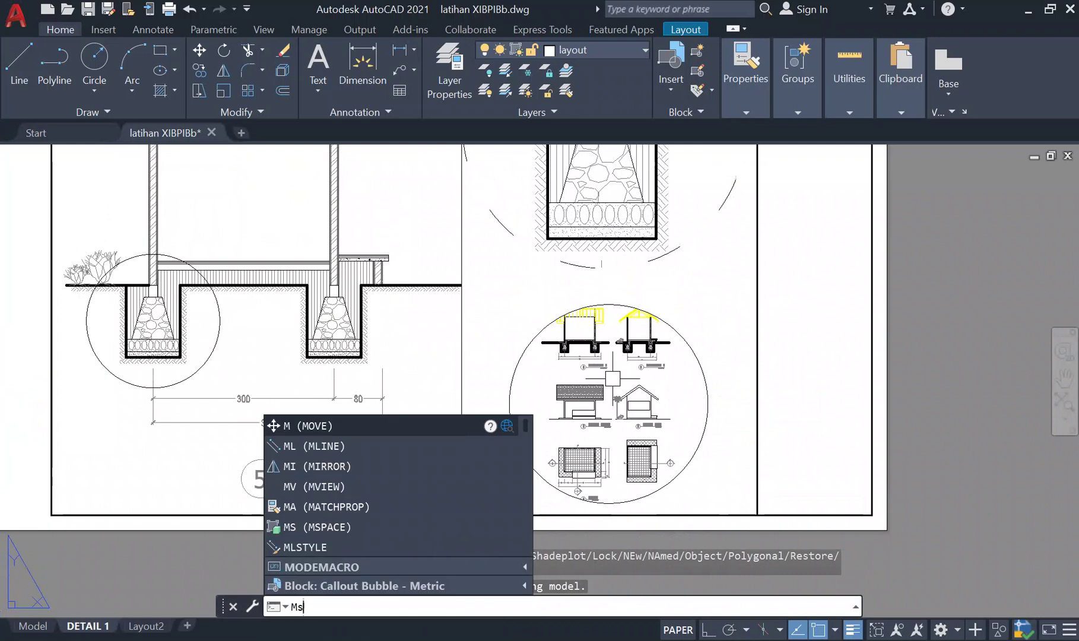
pyautogui.press('Return')
pyautogui.moveTo(612, 378); pyautogui.dragTo(615, 405, button='middle')
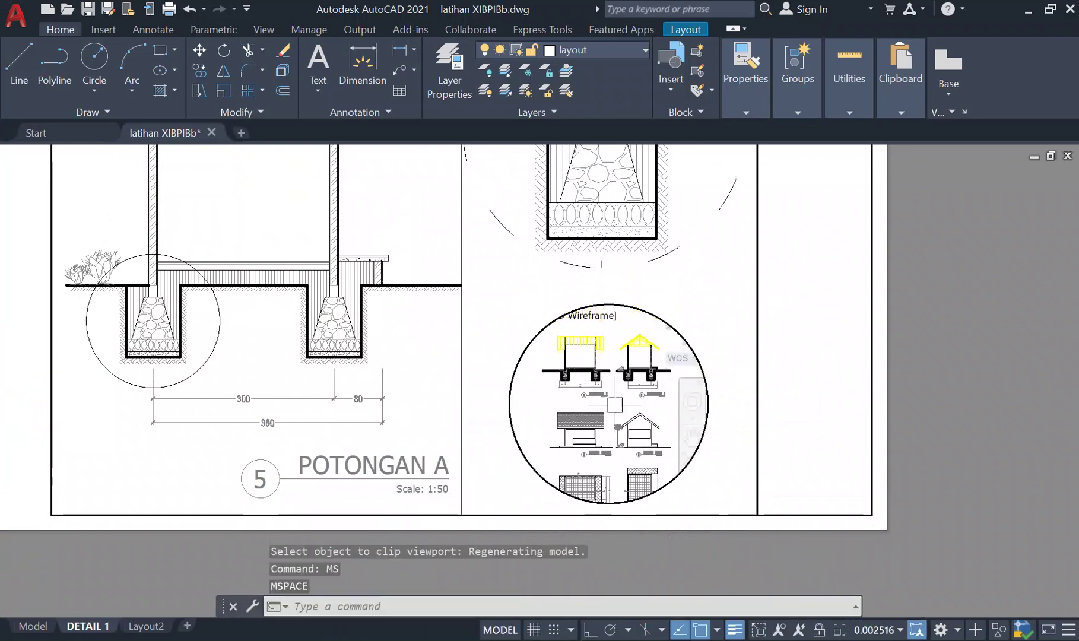
pyautogui.scroll(10, 640, 344)
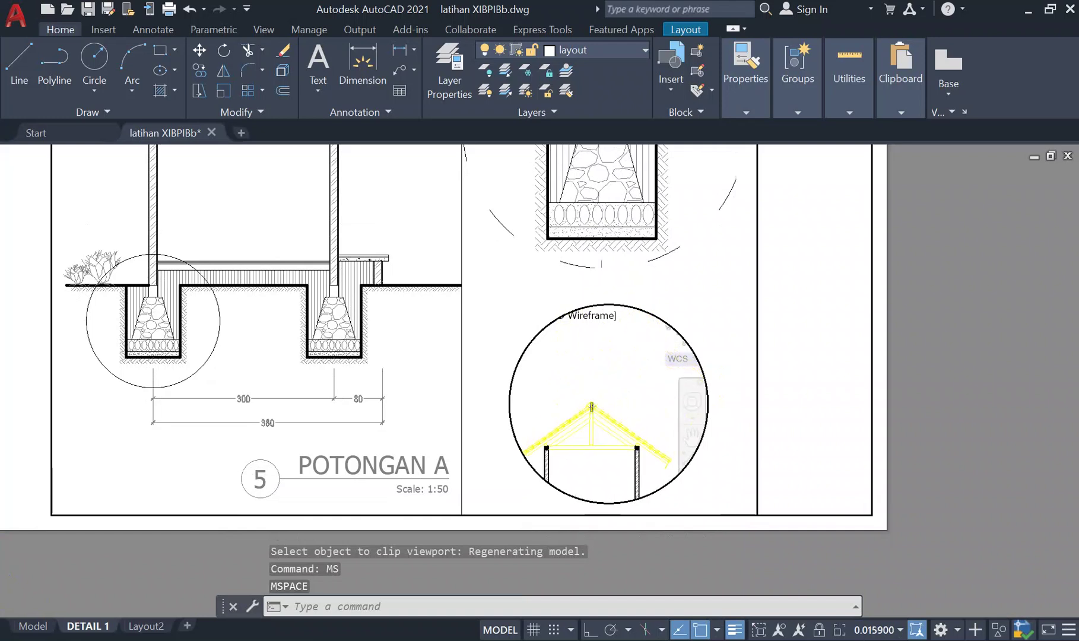
pyautogui.moveTo(635, 396); pyautogui.dragTo(637, 399, button='middle')
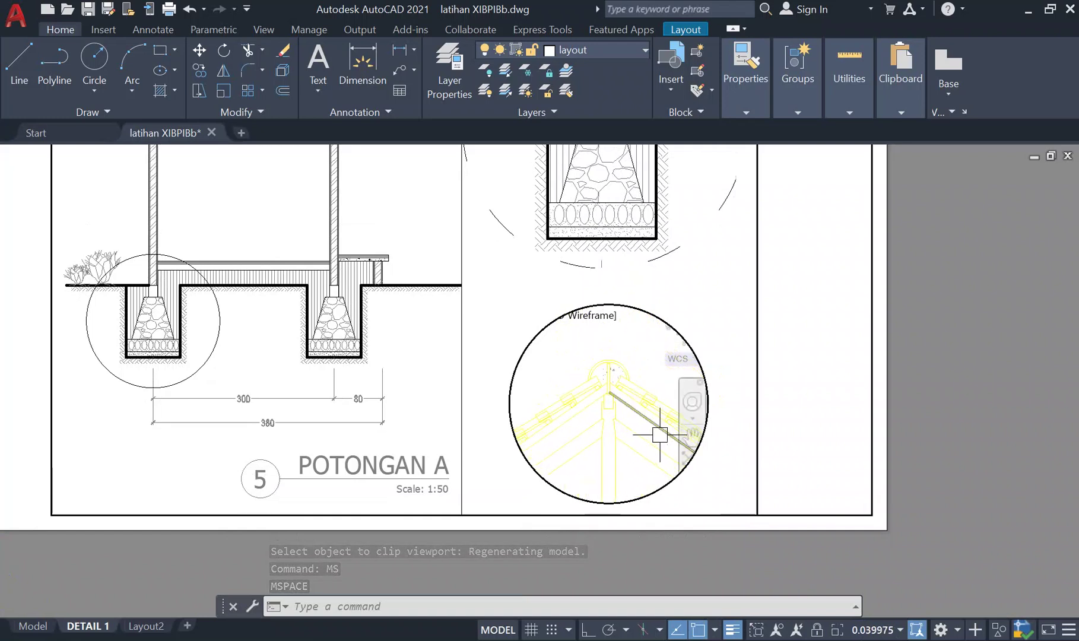
# Set the ridge viewport's scale to 1:20, centre the roof ridge in it and return to paper space
pyautogui.click(866, 631)
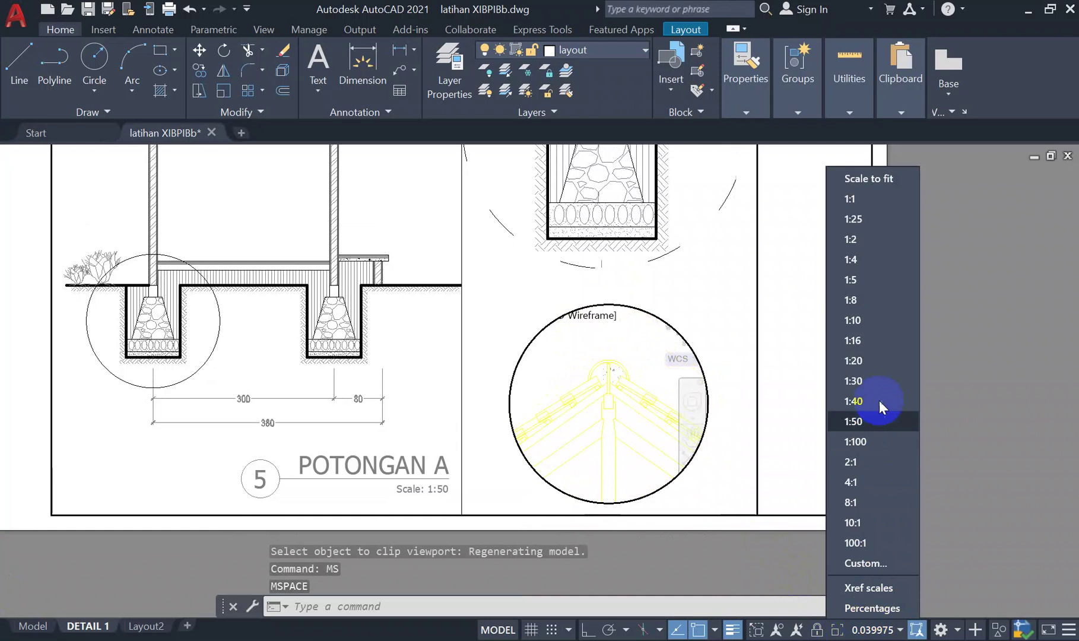
pyautogui.click(853, 361)
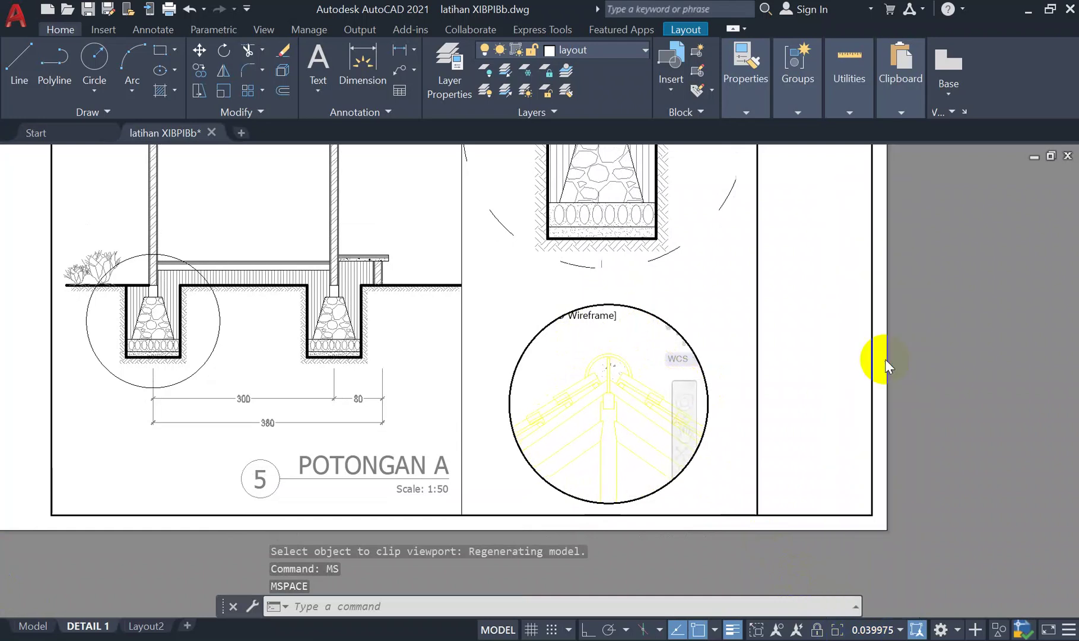
pyautogui.moveTo(630, 390); pyautogui.dragTo(627, 399, button='middle')
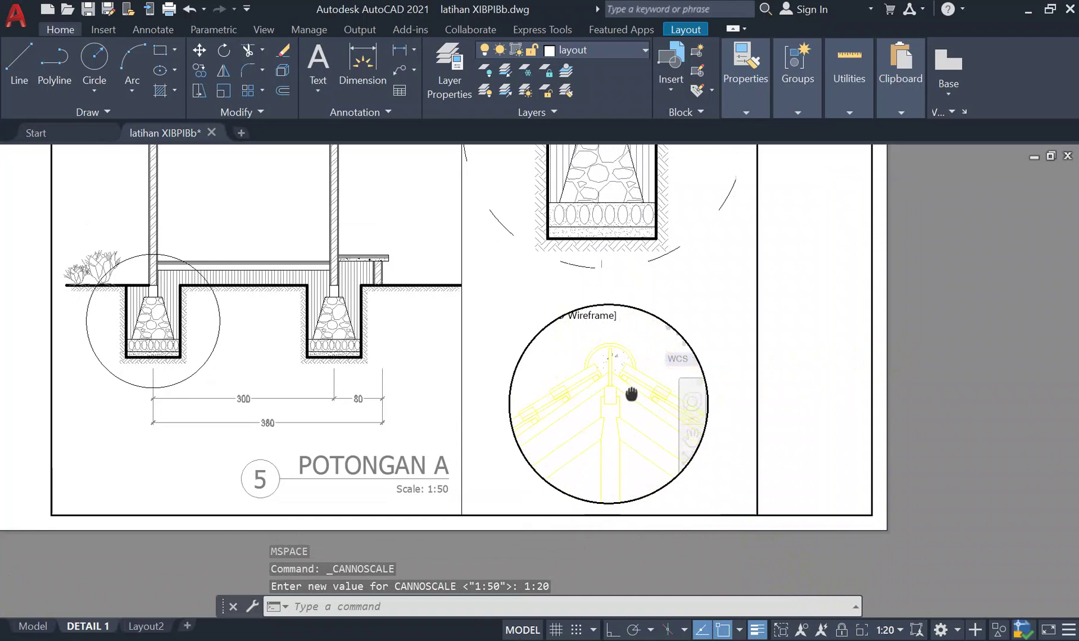
pyautogui.moveTo(630, 401); pyautogui.dragTo(628, 402, button='middle')
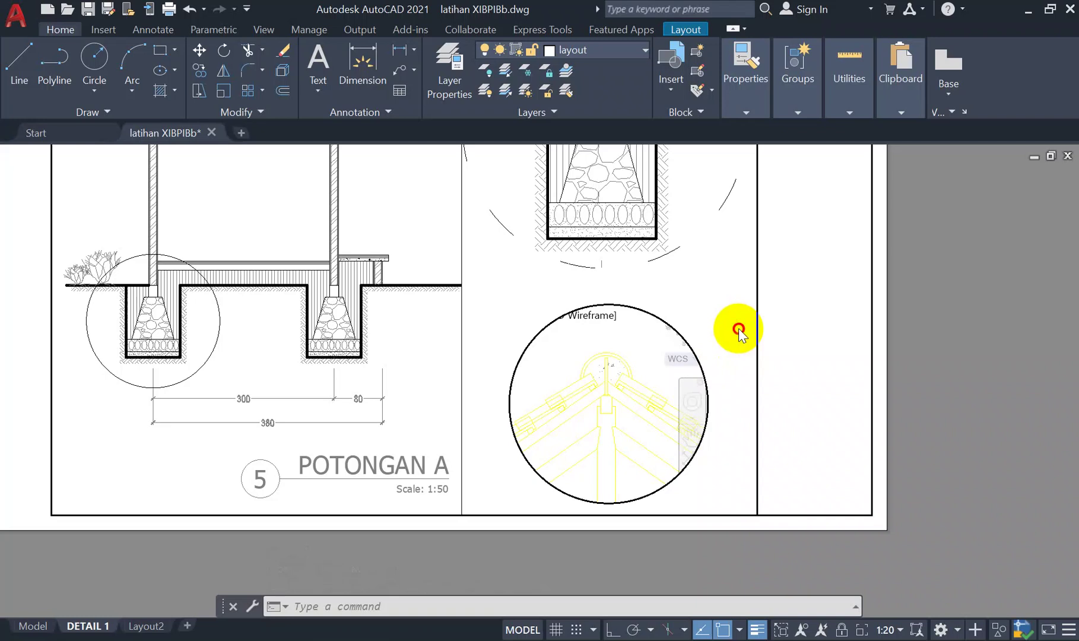
pyautogui.doubleClick(738, 328)
# Change the linetype of the circular ridge viewport's border to ACAD_ISO03W100
pyautogui.scroll(-3, 692, 405)
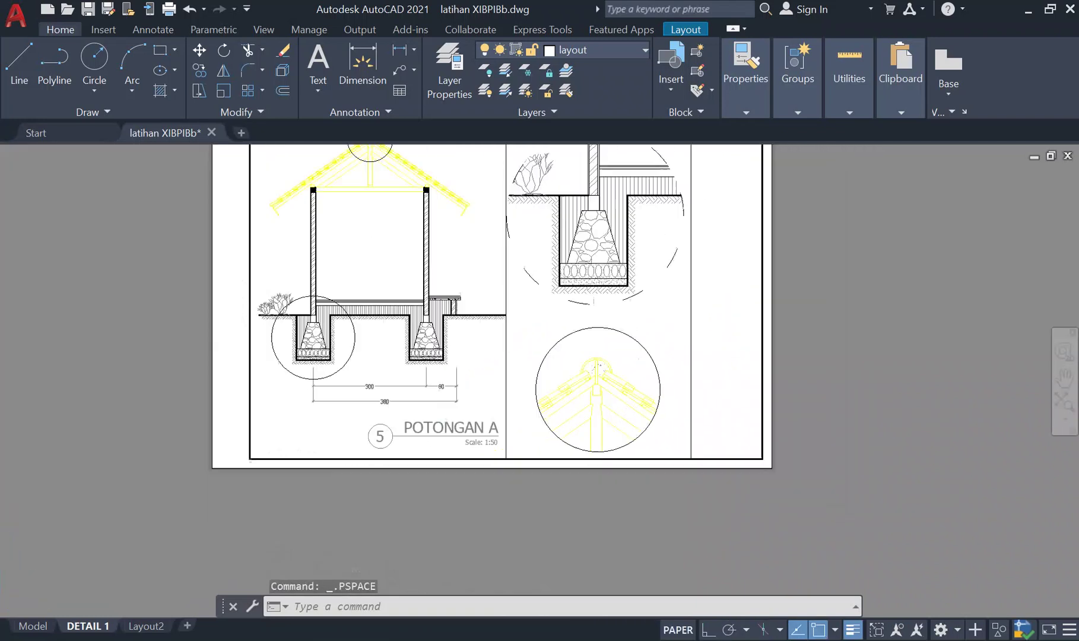
pyautogui.scroll(-2, 691, 405)
pyautogui.moveTo(692, 405); pyautogui.dragTo(687, 435, button='middle')
pyautogui.scroll(6, 664, 411)
pyautogui.click(664, 402)
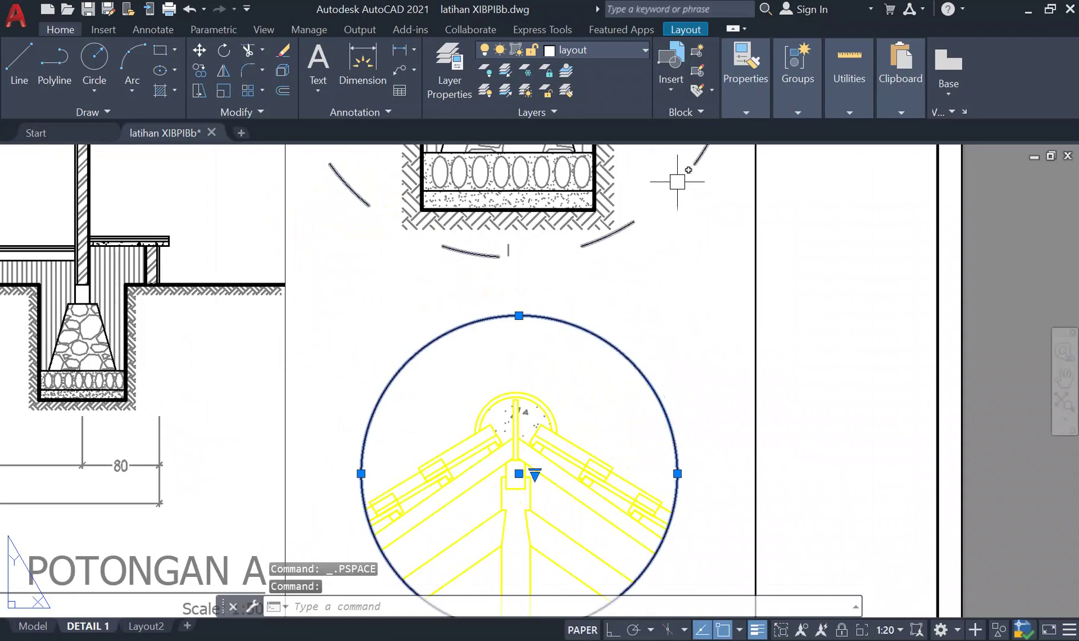
pyautogui.click(766, 95)
pyautogui.click(844, 171)
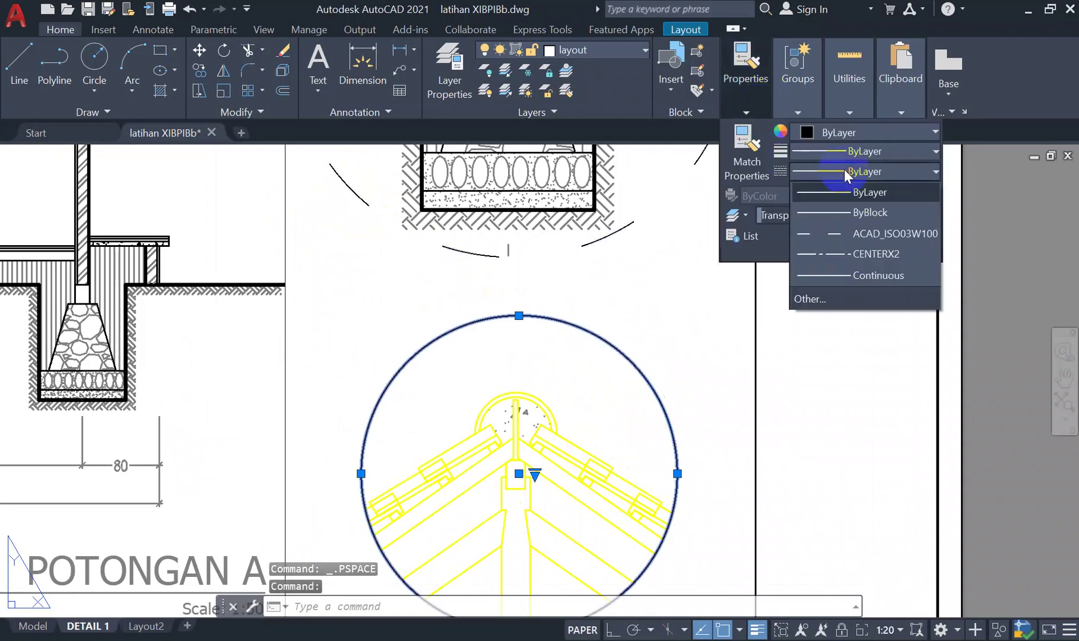
pyautogui.click(855, 236)
pyautogui.click(682, 415)
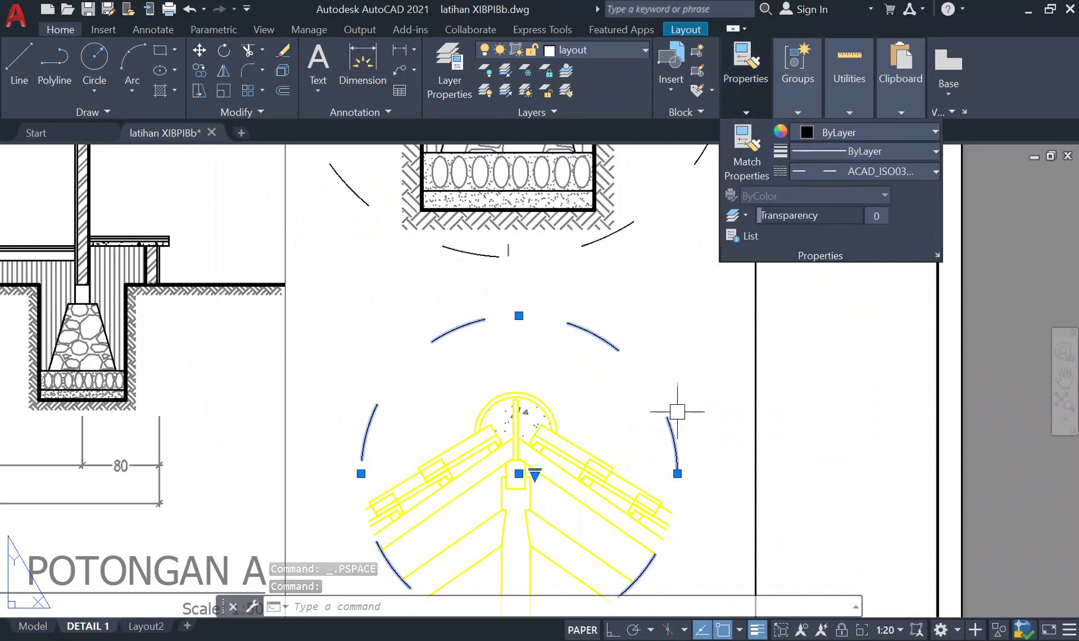
pyautogui.press('Escape')
# Examine the DETAIL 1 sheet, checking the section and the two dashed circular details
pyautogui.moveTo(337, 398); pyautogui.dragTo(522, 463, button='middle')
pyautogui.scroll(-6, 505, 372)
pyautogui.scroll(4, 508, 335)
pyautogui.moveTo(476, 226); pyautogui.dragTo(562, 201, button='middle')
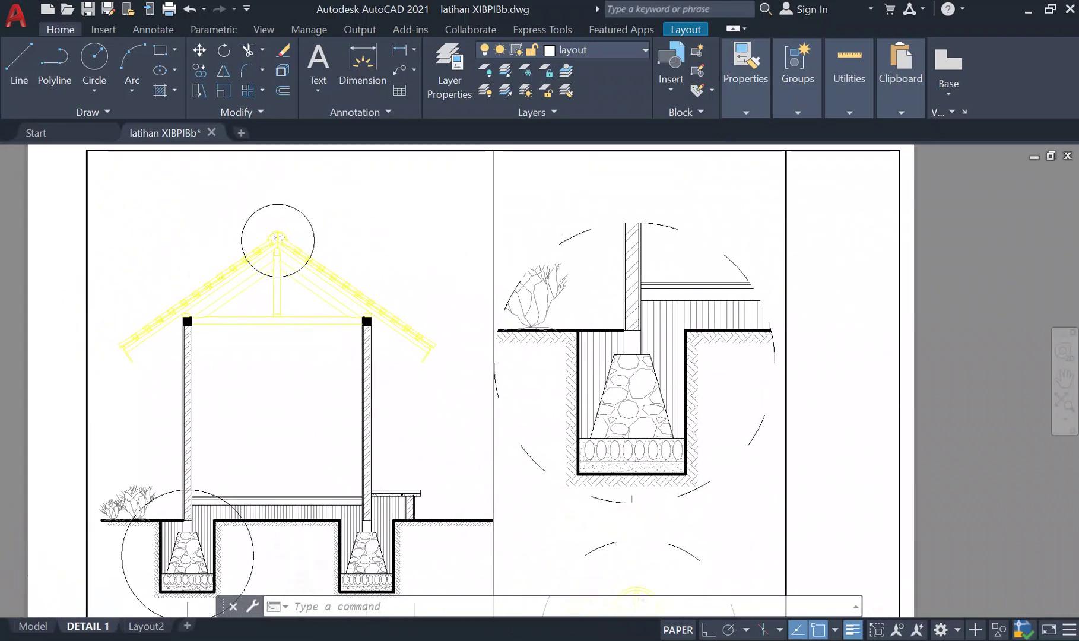
pyautogui.scroll(-4, 561, 199)
pyautogui.moveTo(752, 299); pyautogui.dragTo(666, 297, button='middle')
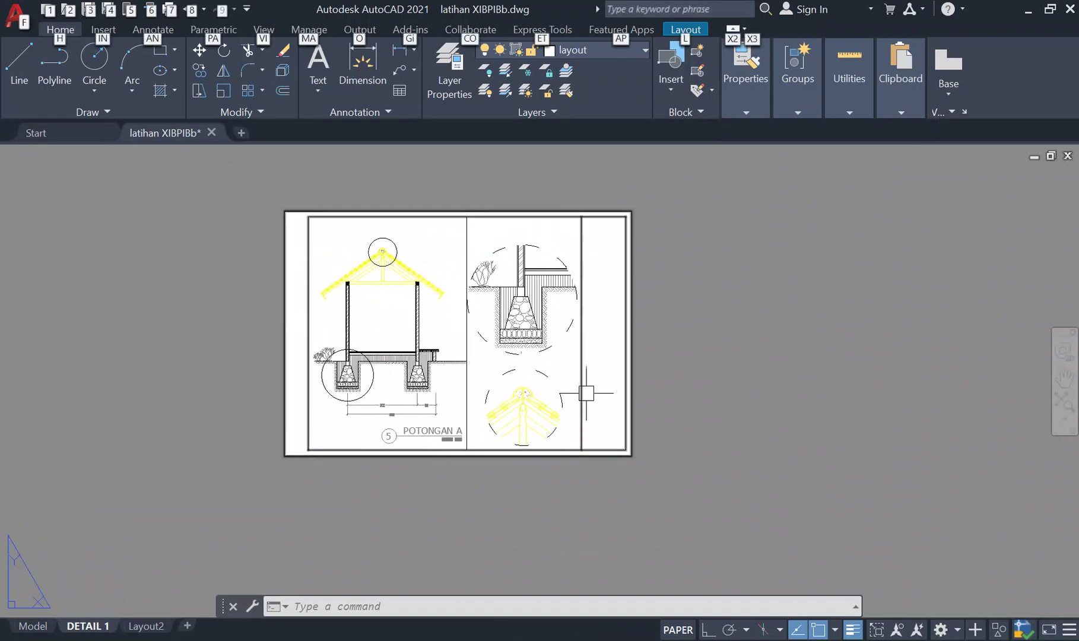
pyautogui.moveTo(559, 392); pyautogui.dragTo(648, 377, button='middle')
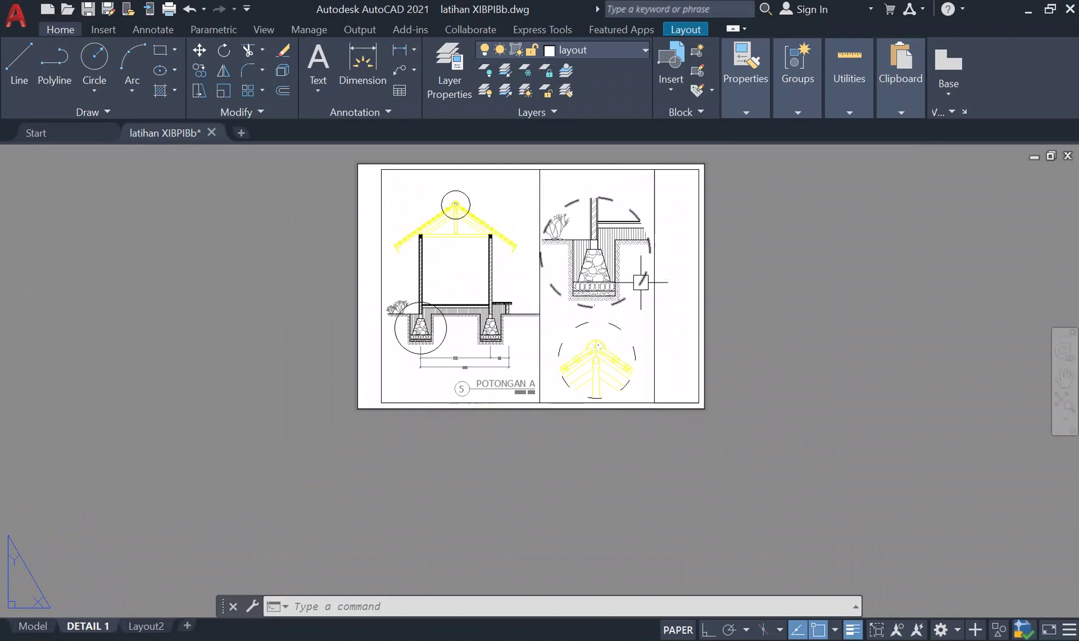
pyautogui.moveTo(618, 335)
pyautogui.mouseDown(button='middle')
pyautogui.moveTo(505, 395)
pyautogui.moveTo(652, 341)
pyautogui.mouseUp(button='middle')
pyautogui.scroll(4, 535, 380)
pyautogui.scroll(-5, 231, 269)
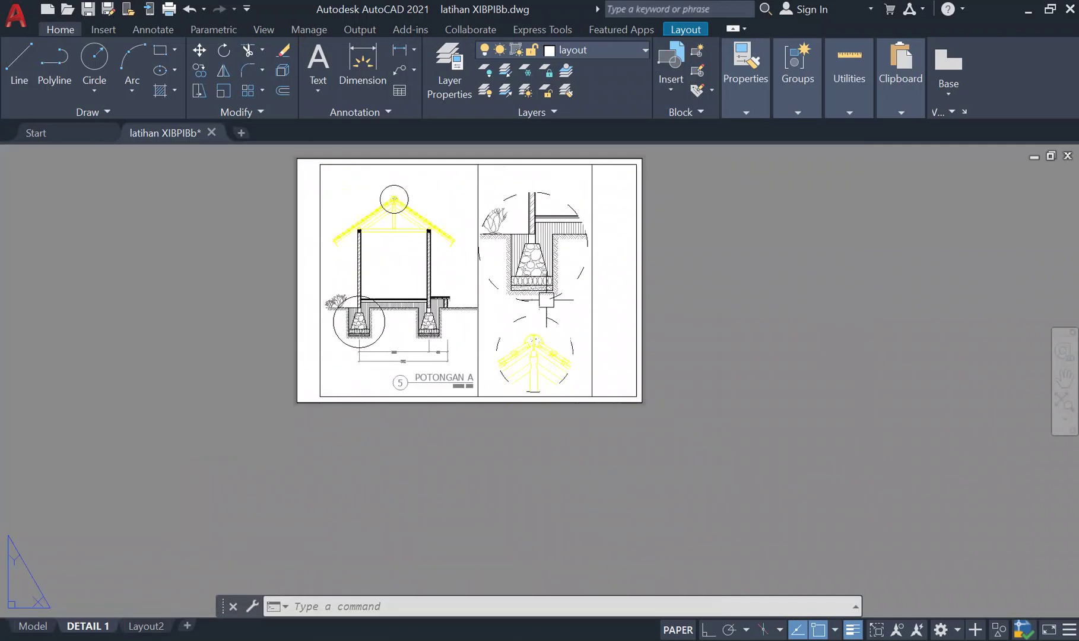
pyautogui.scroll(2, 335, 363)
pyautogui.scroll(4, 358, 362)
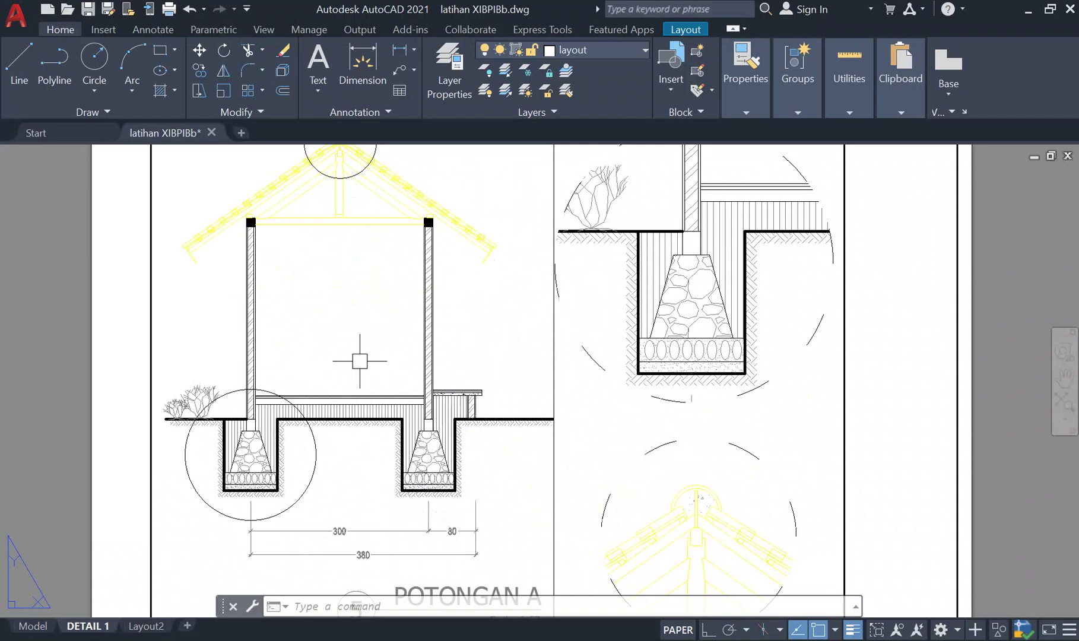
pyautogui.moveTo(375, 353); pyautogui.dragTo(336, 387, button='middle')
pyautogui.scroll(-5, 339, 371)
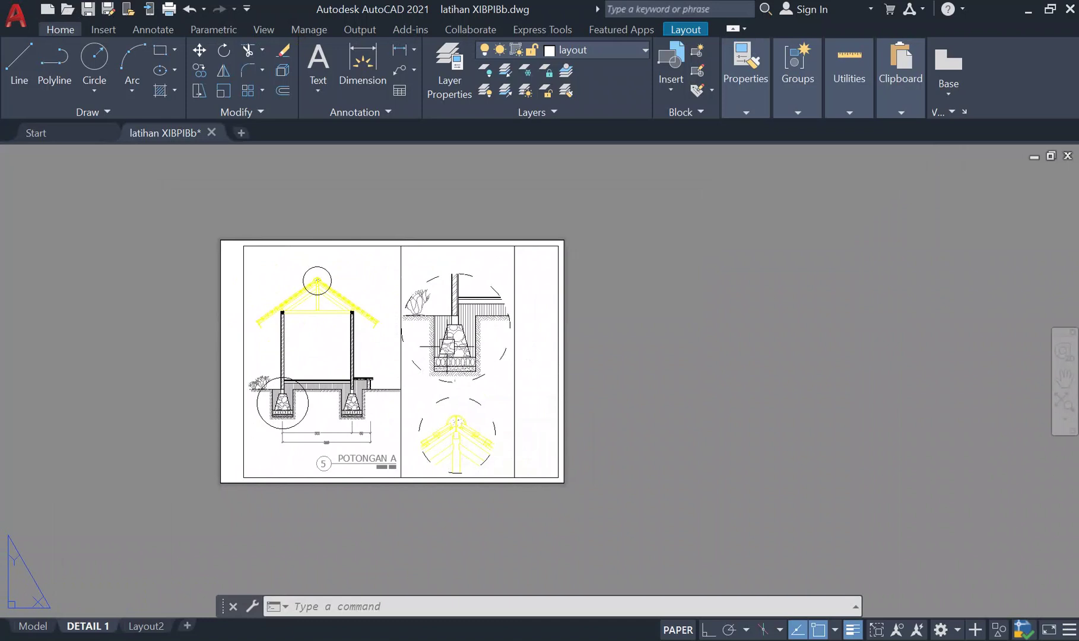
# Show the plot preview of DETAIL 1 as a single sheet
pyautogui.hotkey('ctrl', 'p')
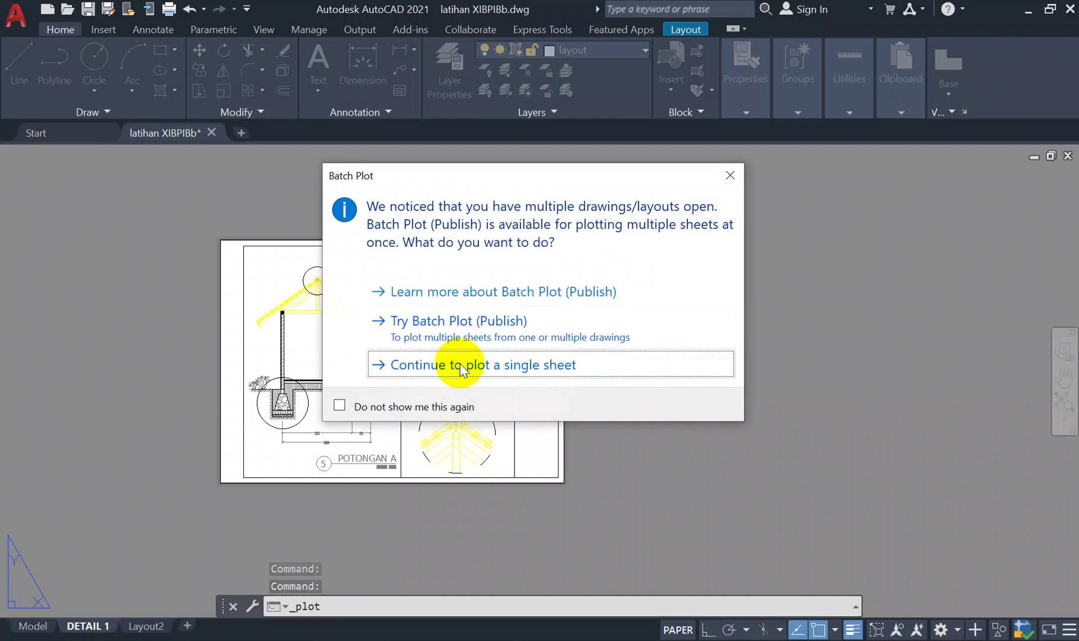
pyautogui.click(461, 366)
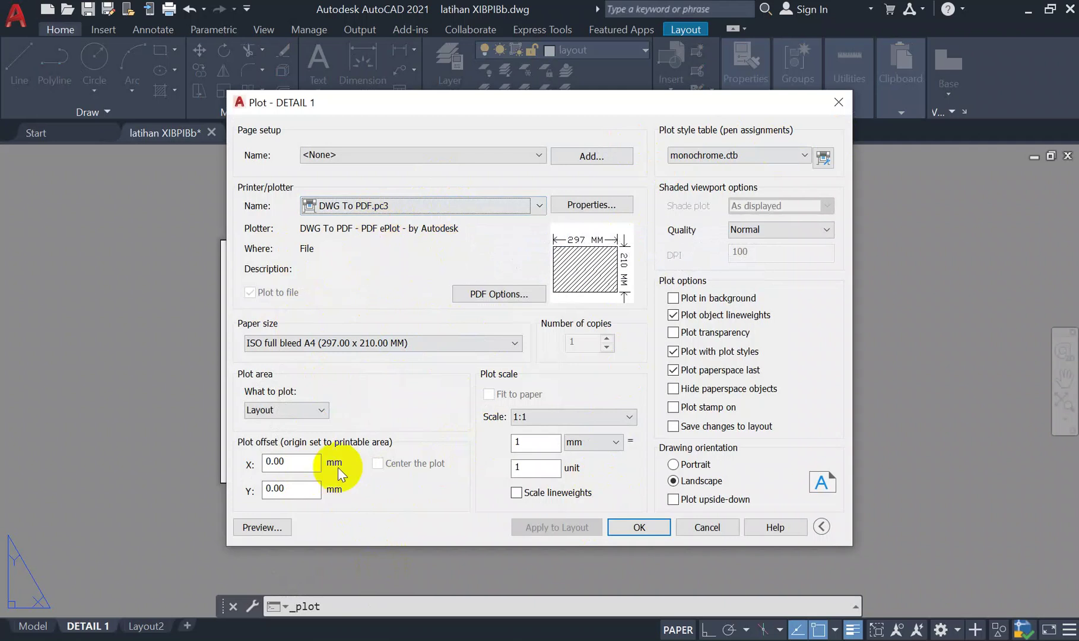
pyautogui.click(263, 528)
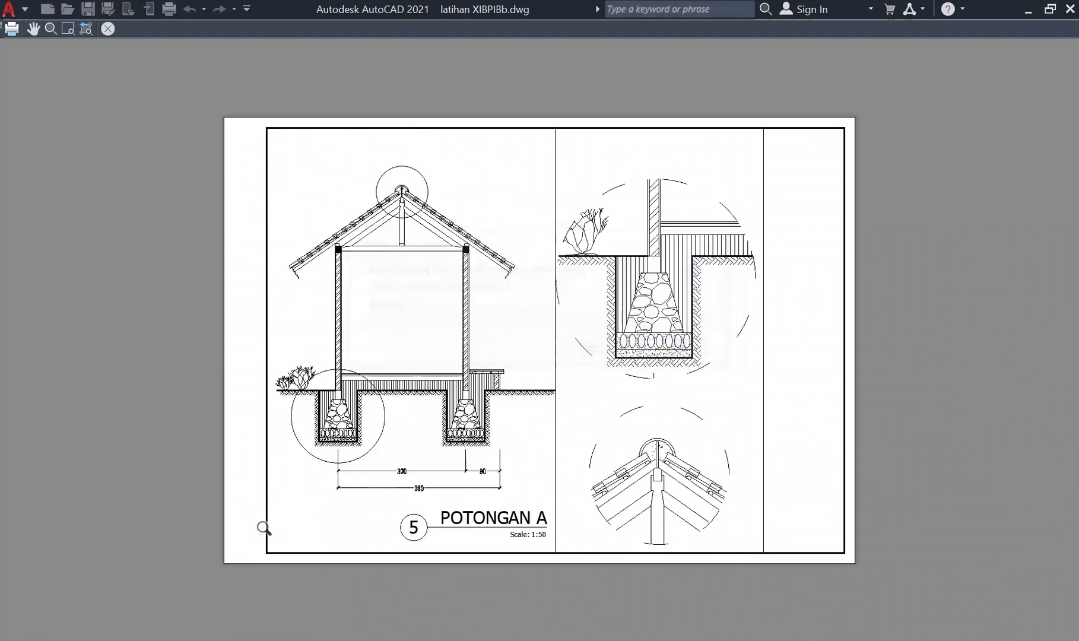
# Examine the linework of the section, foundation detail and ridge detail in the plot preview, and cancel the plot
pyautogui.scroll(5, 414, 245)
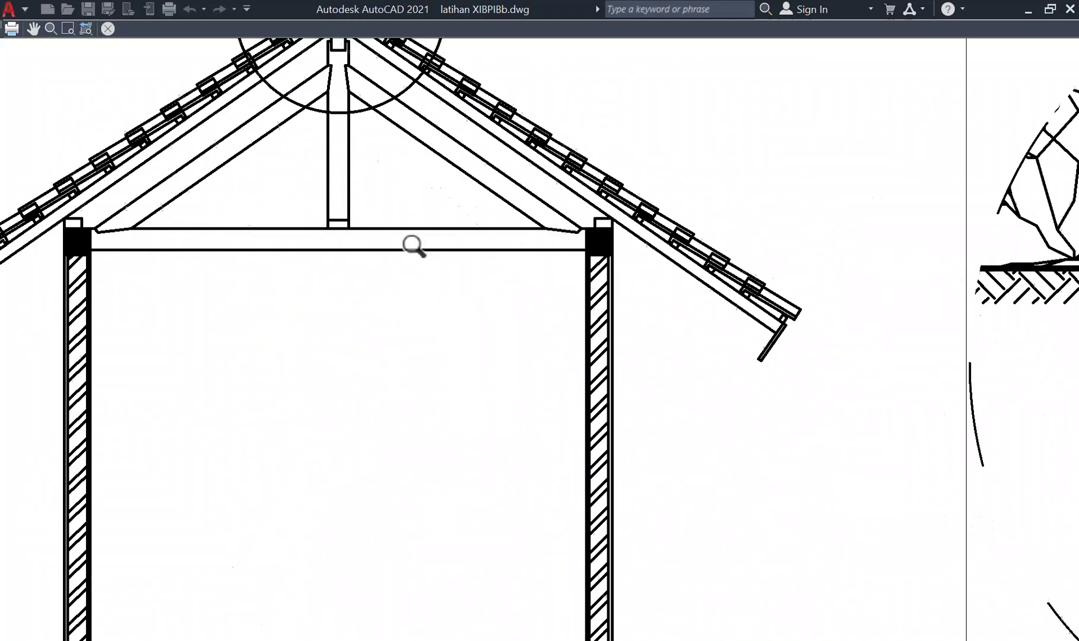
pyautogui.scroll(-4, 589, 223)
pyautogui.moveTo(699, 287); pyautogui.dragTo(442, 186, button='middle')
pyautogui.moveTo(652, 449)
pyautogui.mouseDown(button='middle')
pyautogui.moveTo(588, 302)
pyautogui.moveTo(637, 450)
pyautogui.mouseUp(button='middle')
pyautogui.scroll(4, 610, 335)
pyautogui.scroll(-4, 613, 331)
pyautogui.moveTo(636, 164); pyautogui.dragTo(636, 288, button='middle')
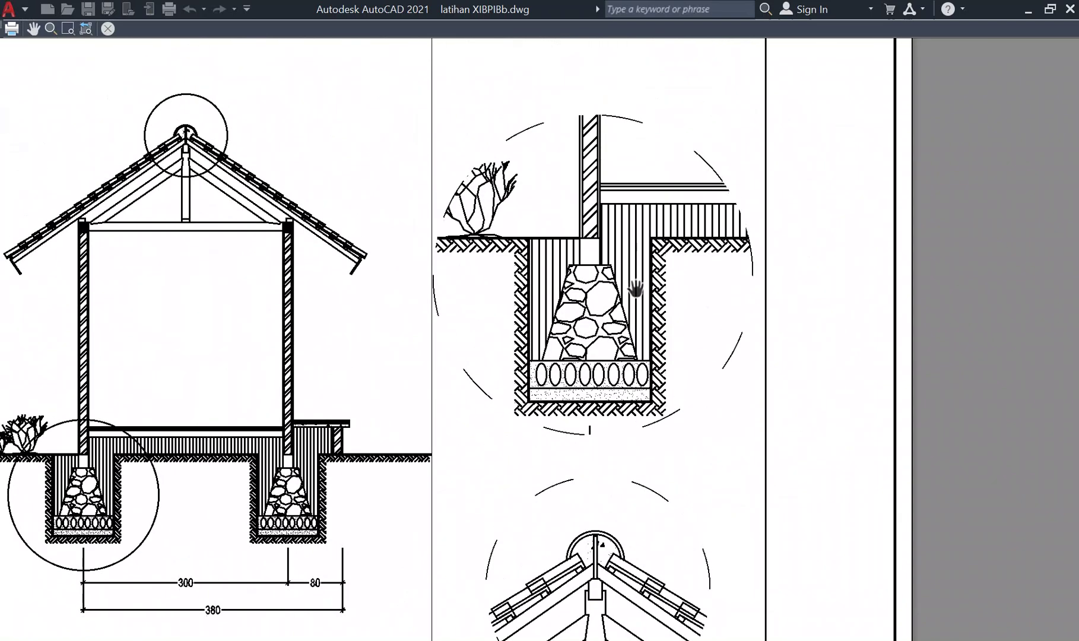
pyautogui.scroll(4, 635, 238)
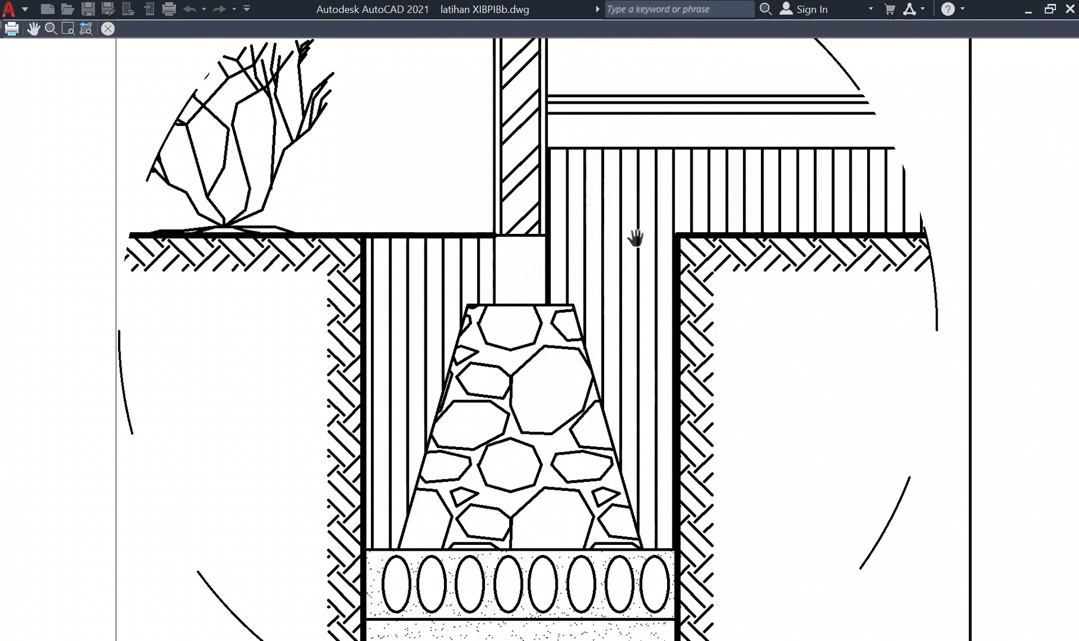
pyautogui.scroll(-5, 590, 236)
pyautogui.moveTo(590, 262); pyautogui.dragTo(590, 286, button='middle')
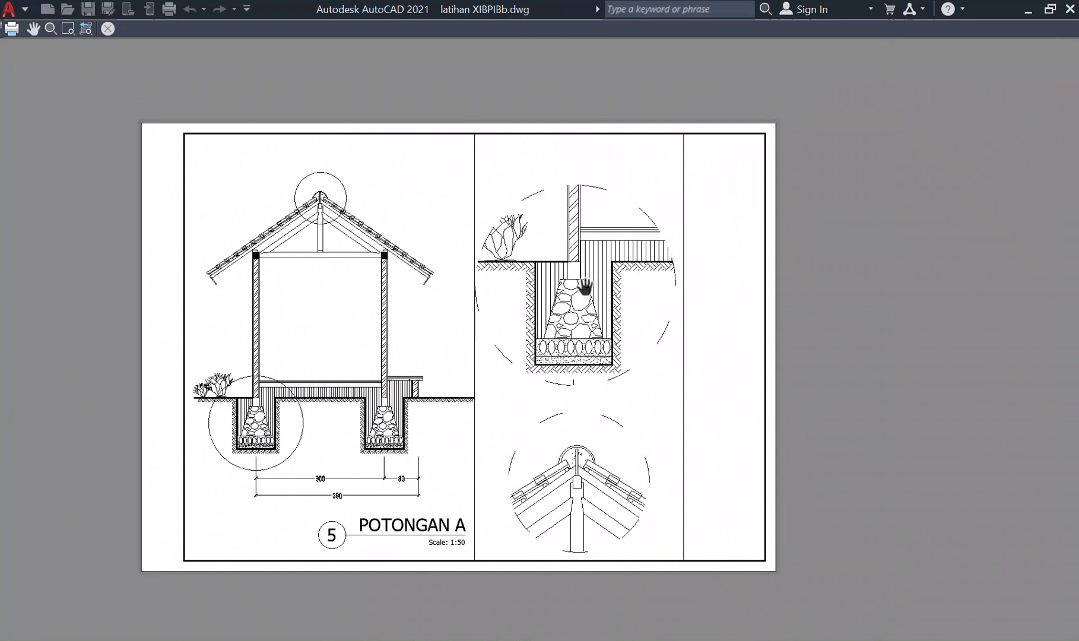
pyautogui.press('Escape')
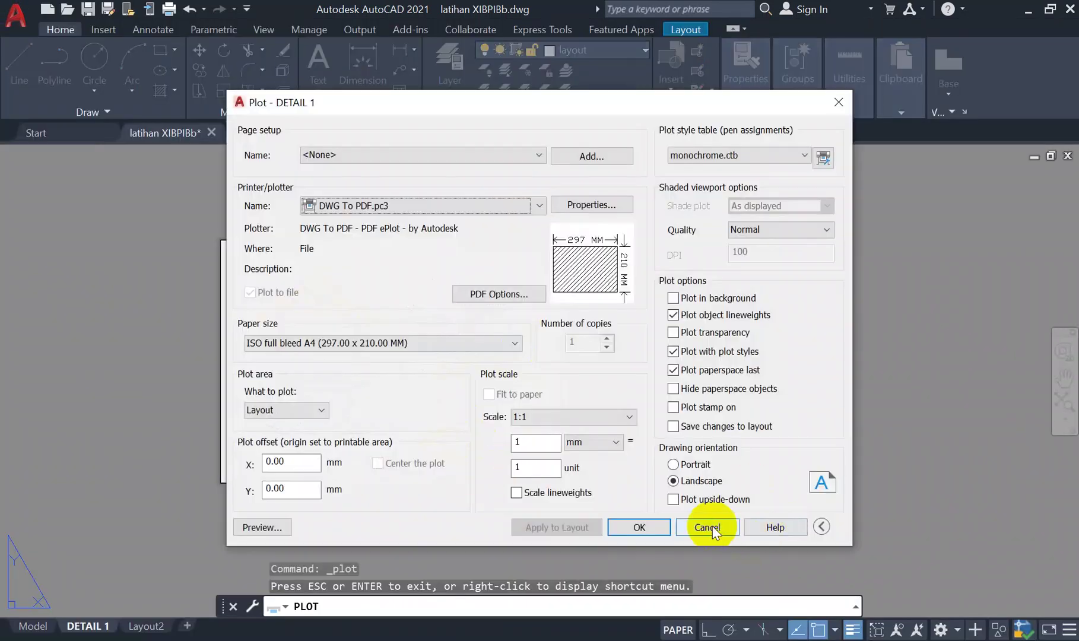
pyautogui.click(713, 526)
# Set the drawing's default lineweight to 0.00 mm
pyautogui.moveTo(490, 362); pyautogui.dragTo(711, 404, button='middle')
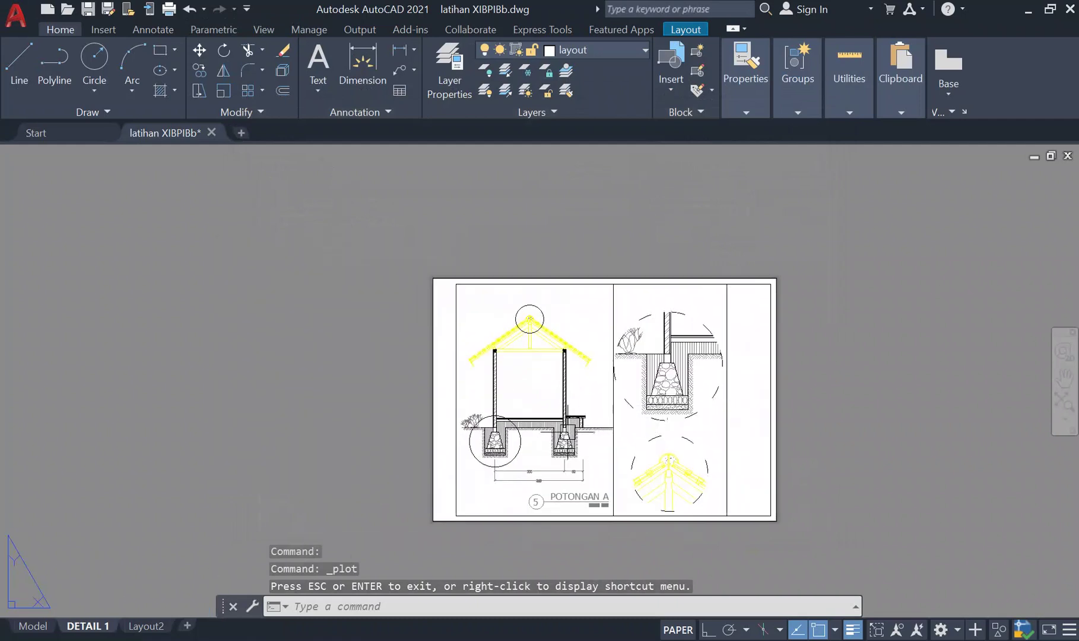
pyautogui.scroll(2, 568, 429)
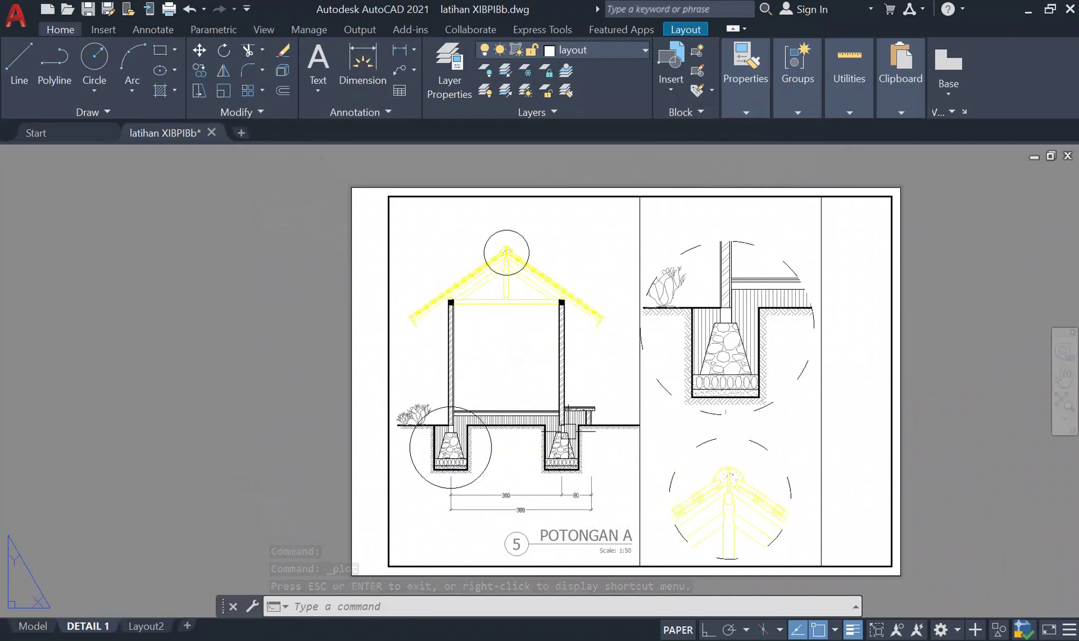
pyautogui.write('lw')
pyautogui.press('Return')
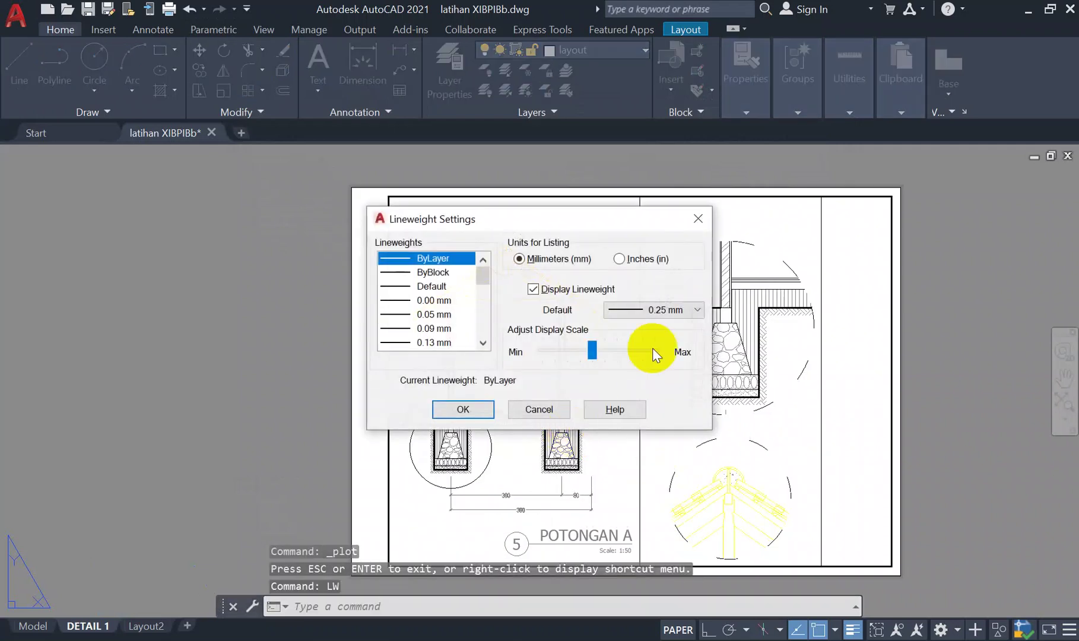
pyautogui.click(696, 311)
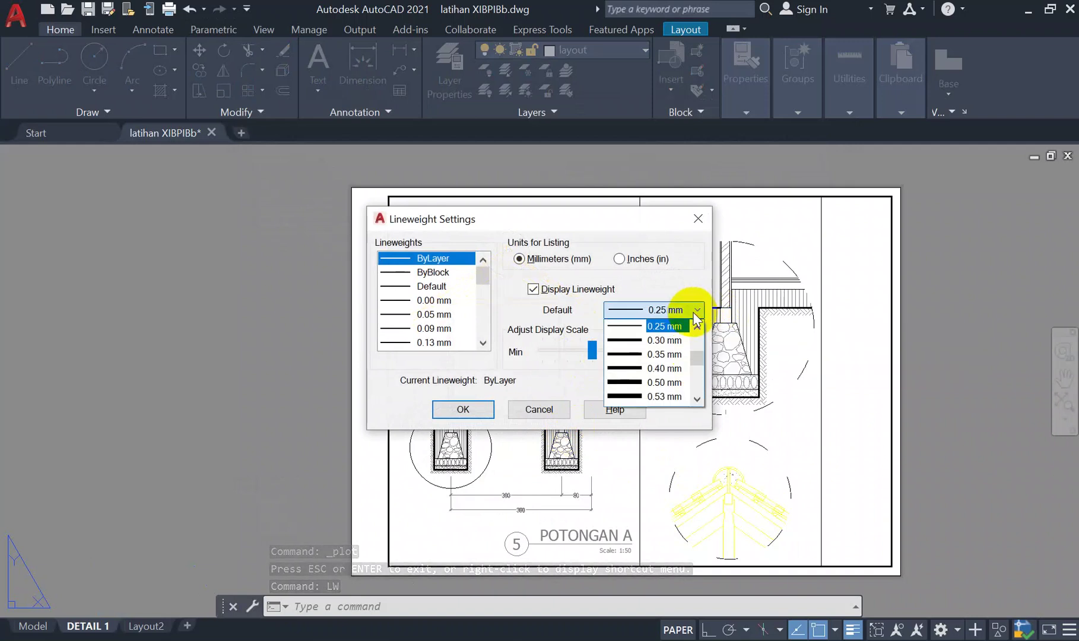
pyautogui.moveTo(704, 364); pyautogui.dragTo(687, 346)
pyautogui.click(671, 327)
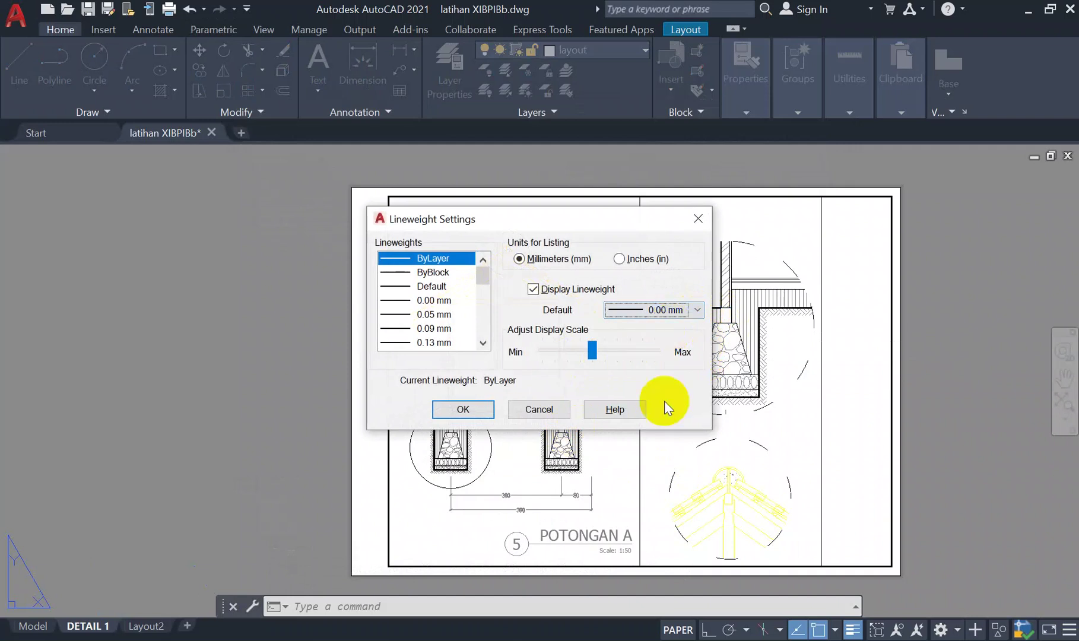
pyautogui.click(464, 410)
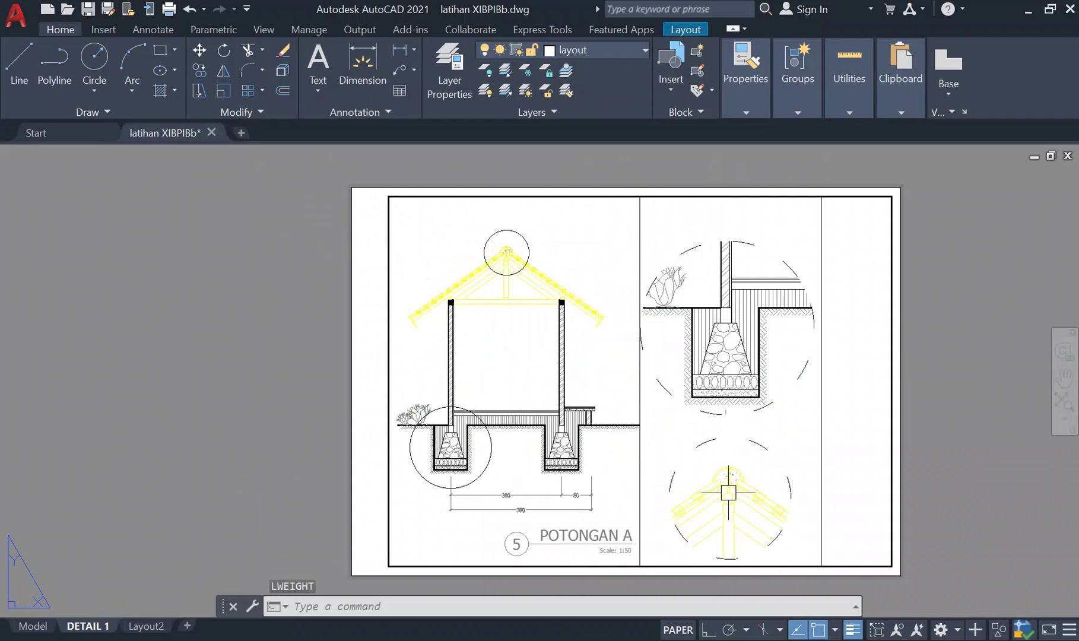
# Show the plot preview of the DETAIL 1 layout, plotted as a single sheet
pyautogui.hotkey('ctrl', 'p')
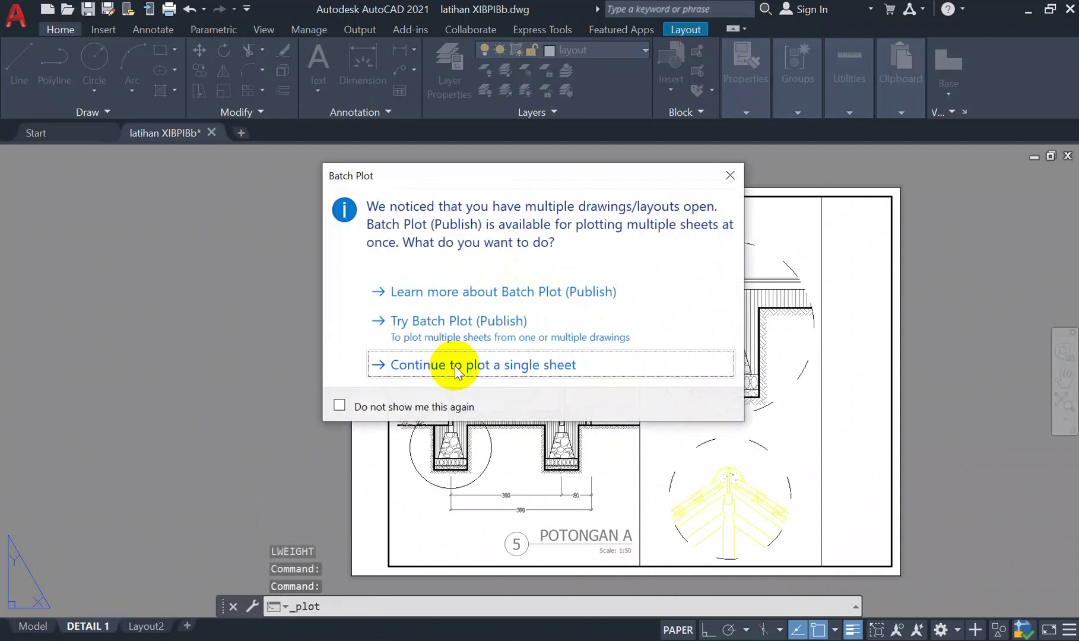
pyautogui.click(456, 368)
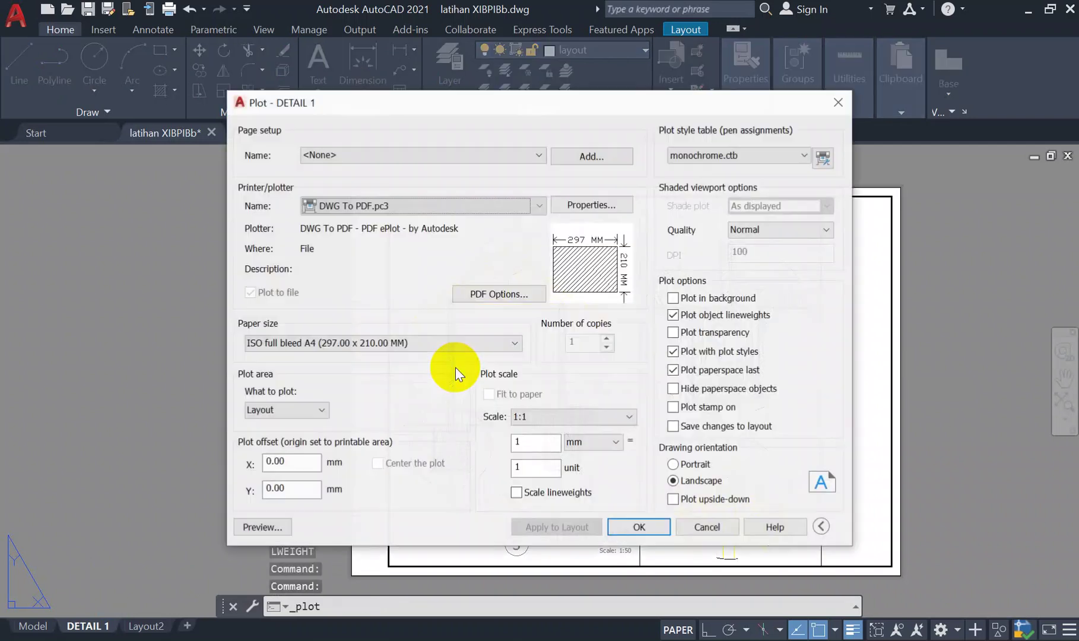
pyautogui.click(257, 527)
# Examine the lineweights of the foundation detail, ridge detail and POTONGAN A section in the plot preview
pyautogui.scroll(5, 675, 312)
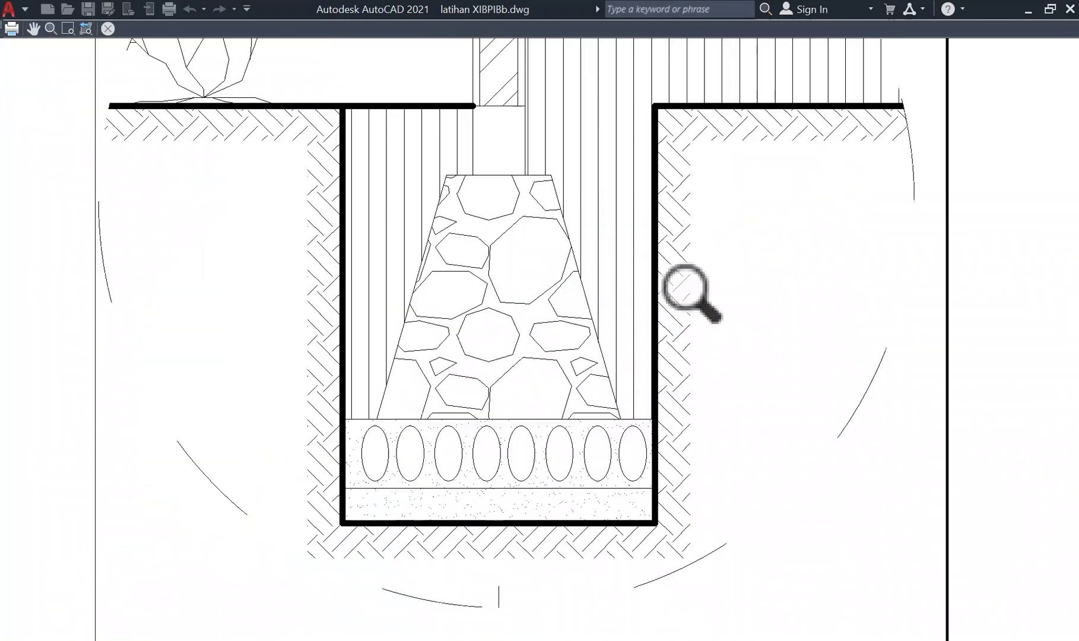
pyautogui.moveTo(792, 297); pyautogui.dragTo(821, 433, button='middle')
pyautogui.scroll(-2, 793, 511)
pyautogui.scroll(-4, 822, 386)
pyautogui.moveTo(821, 330); pyautogui.dragTo(802, 267, button='middle')
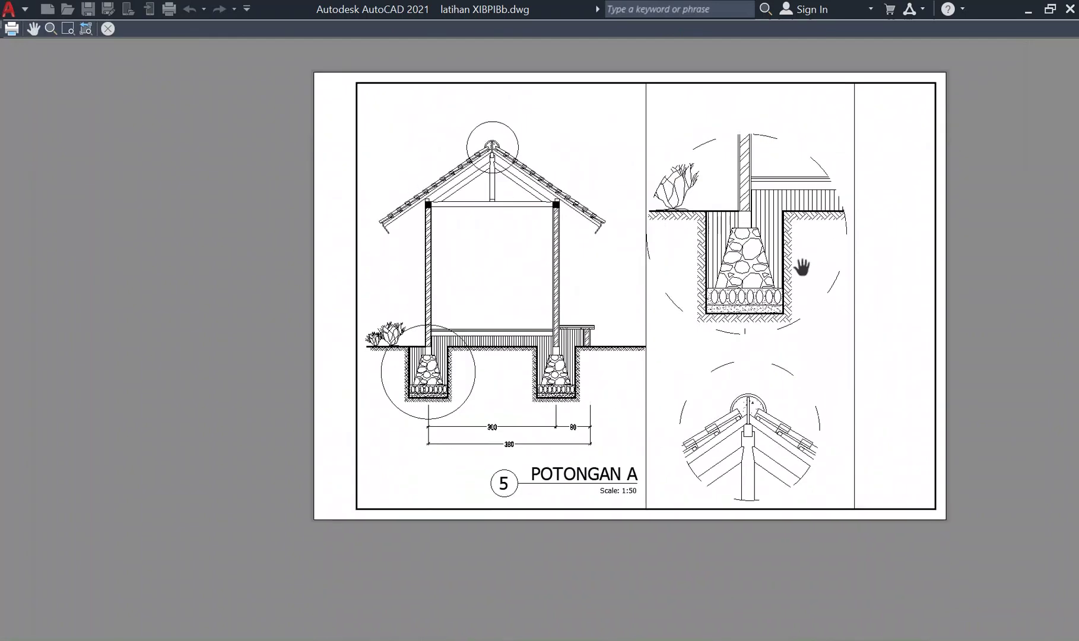
pyautogui.scroll(5, 779, 453)
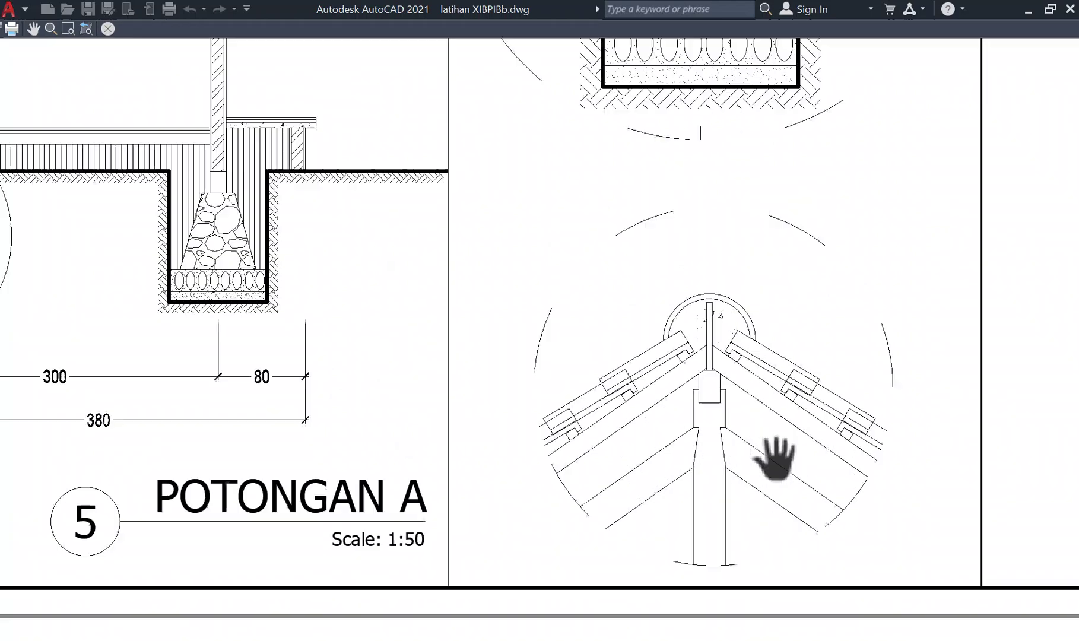
pyautogui.moveTo(767, 383); pyautogui.dragTo(767, 435, button='middle')
pyautogui.scroll(-5, 768, 435)
pyautogui.moveTo(691, 407); pyautogui.dragTo(859, 421, button='middle')
pyautogui.moveTo(563, 355); pyautogui.dragTo(529, 508, button='middle')
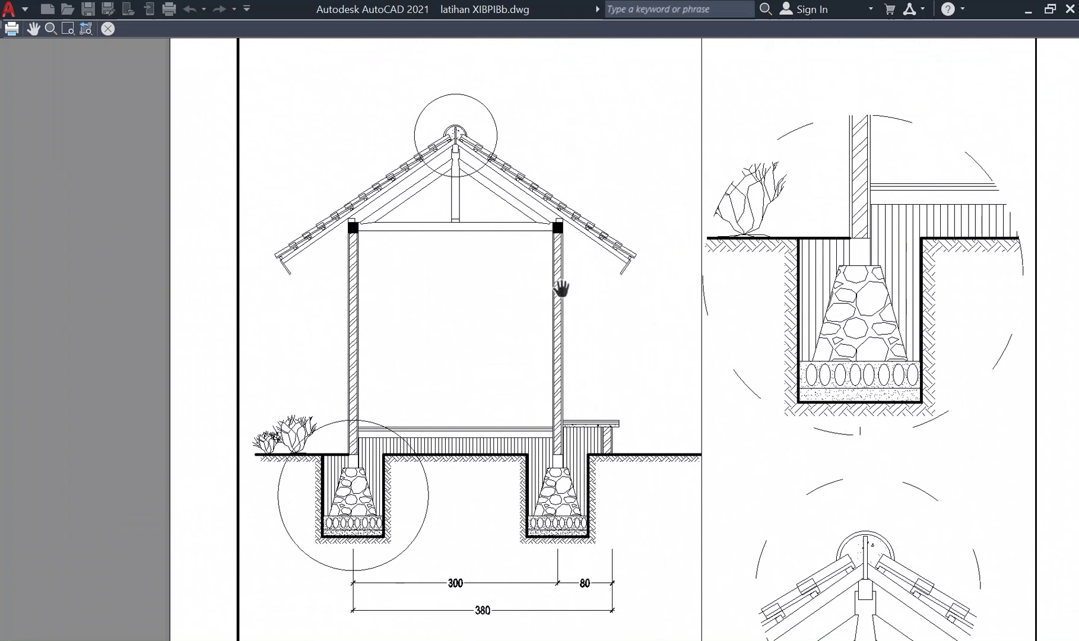
pyautogui.scroll(-4, 605, 273)
pyautogui.moveTo(795, 367); pyautogui.dragTo(710, 363, button='middle')
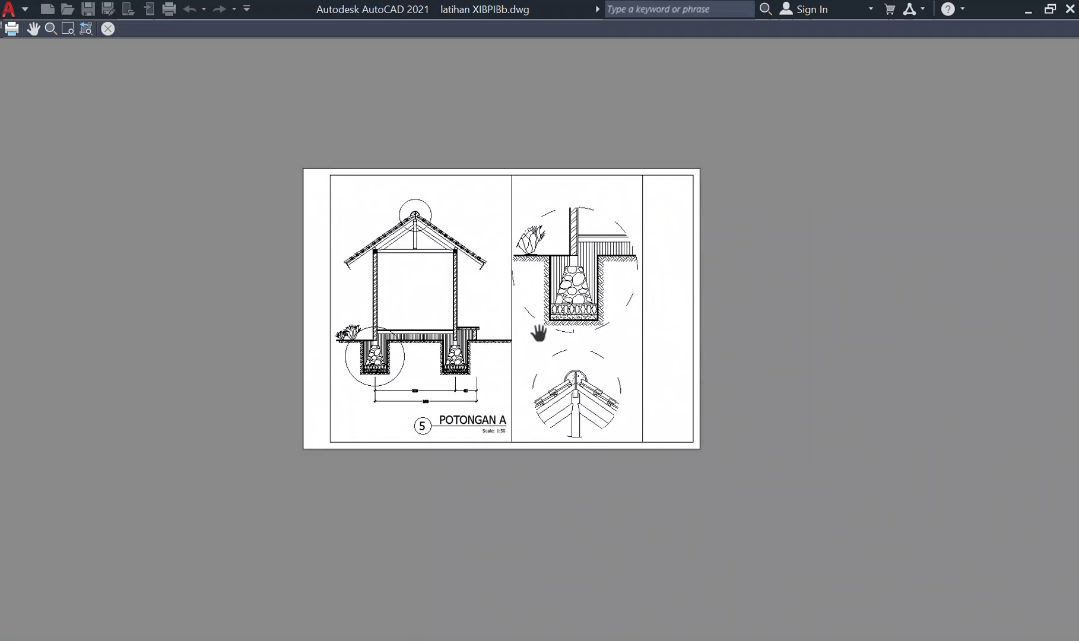